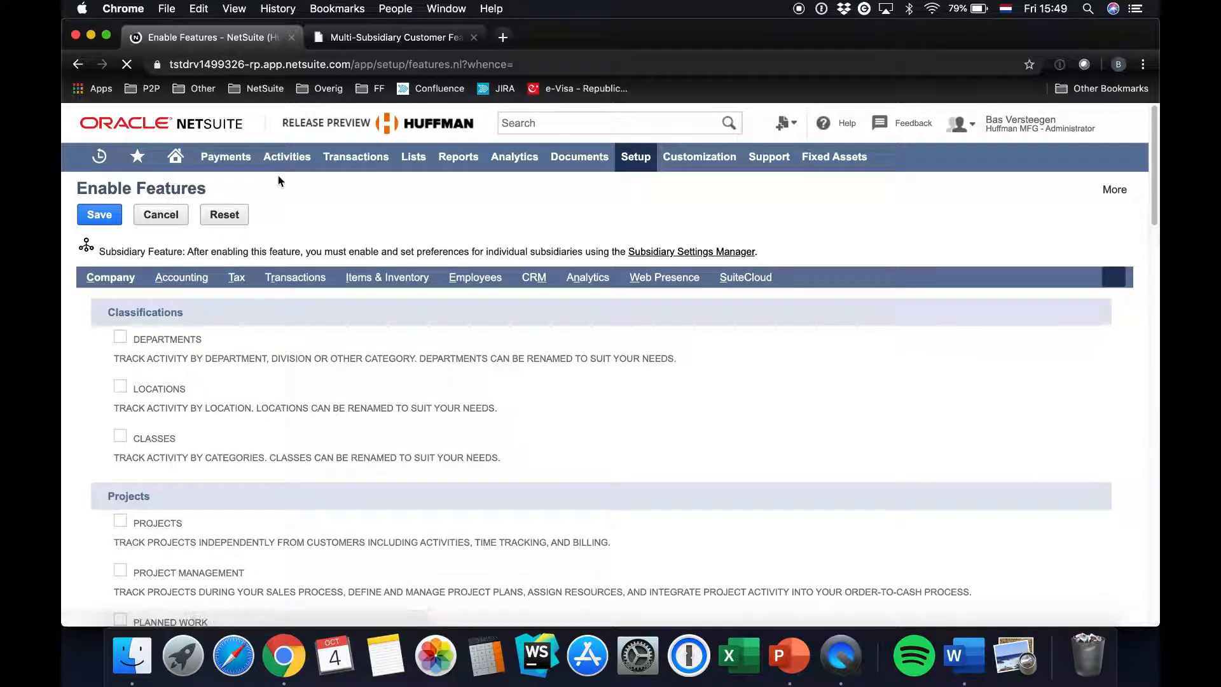
Check the Multi Subsidiary Customer feature under ERP General in the company features
scroll(301, 330, "down", 8)
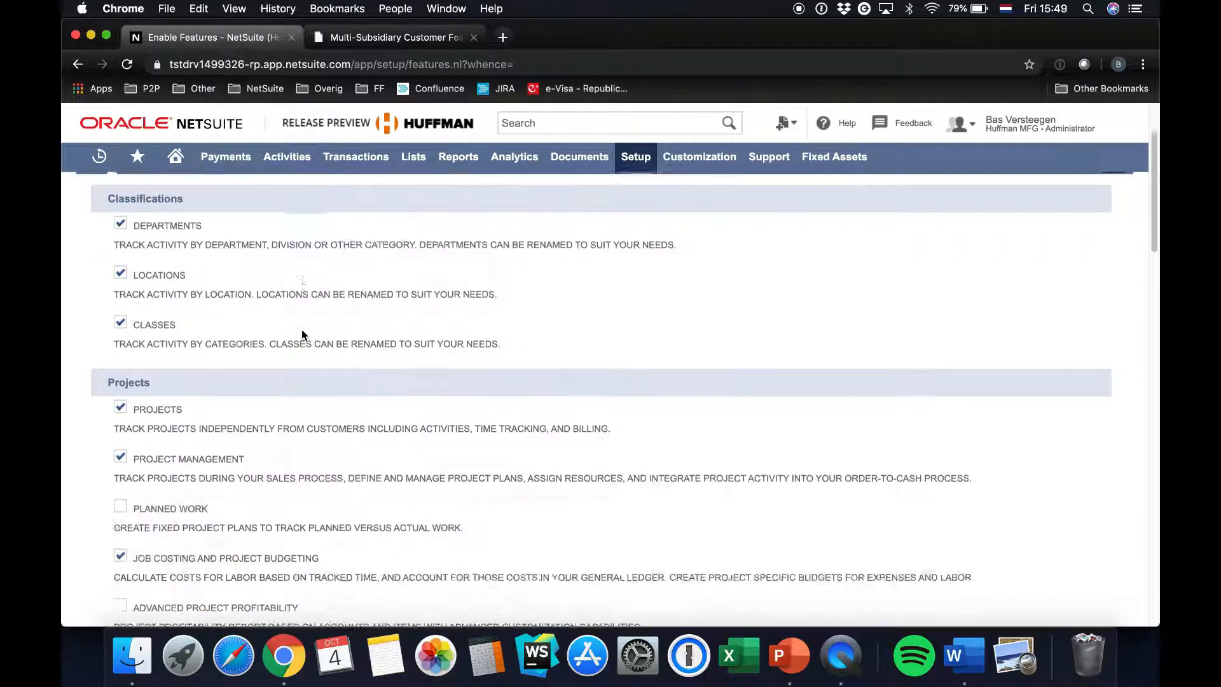
scroll(302, 330, "down", 3)
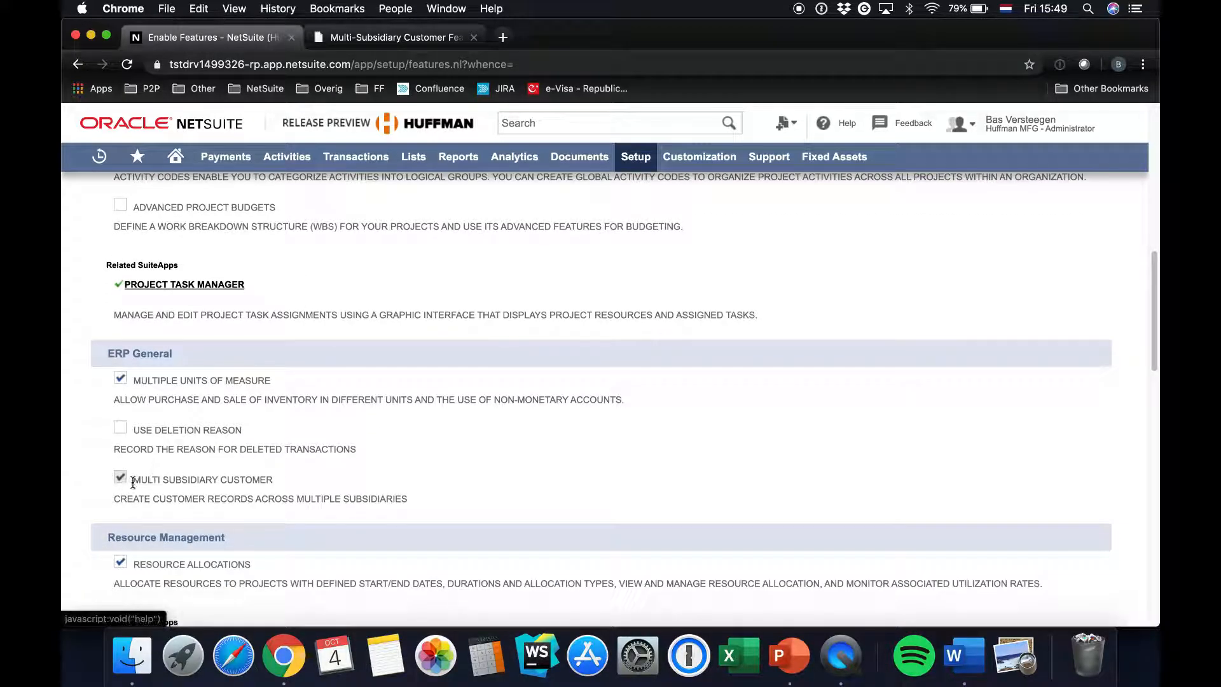
left_click_drag(131, 481, 453, 513)
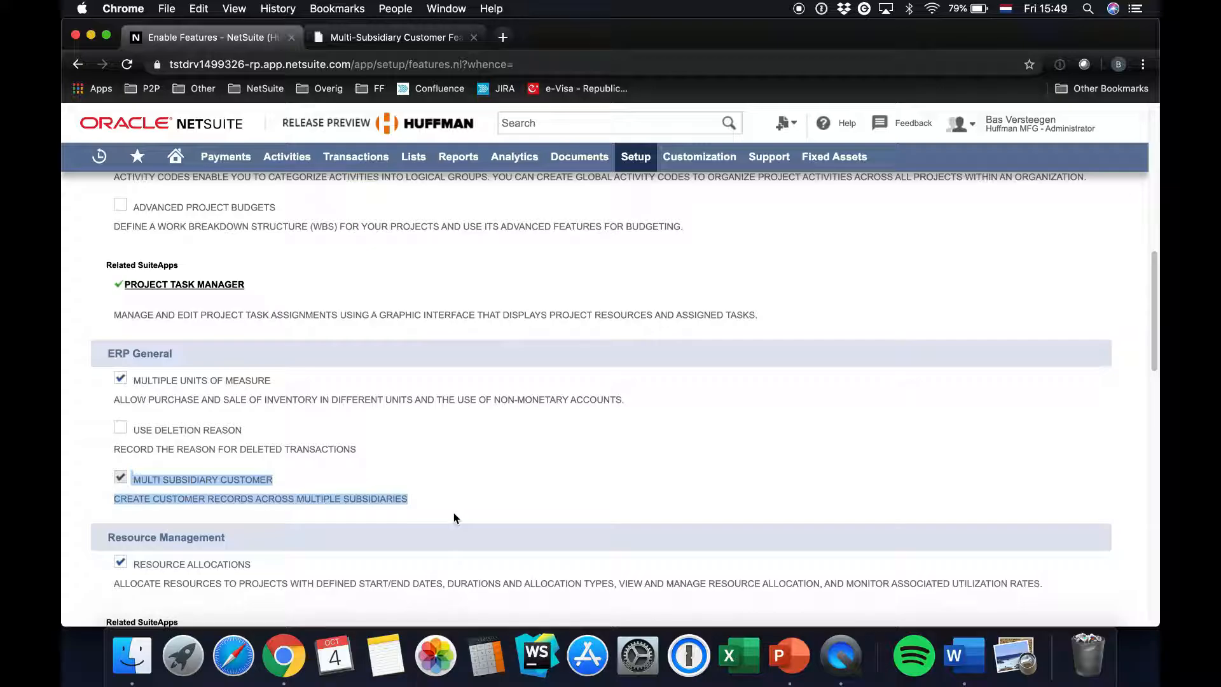
Check the Duplicate Detection & Merge feature under Data Management in the company features
scroll(453, 513, "down", 5)
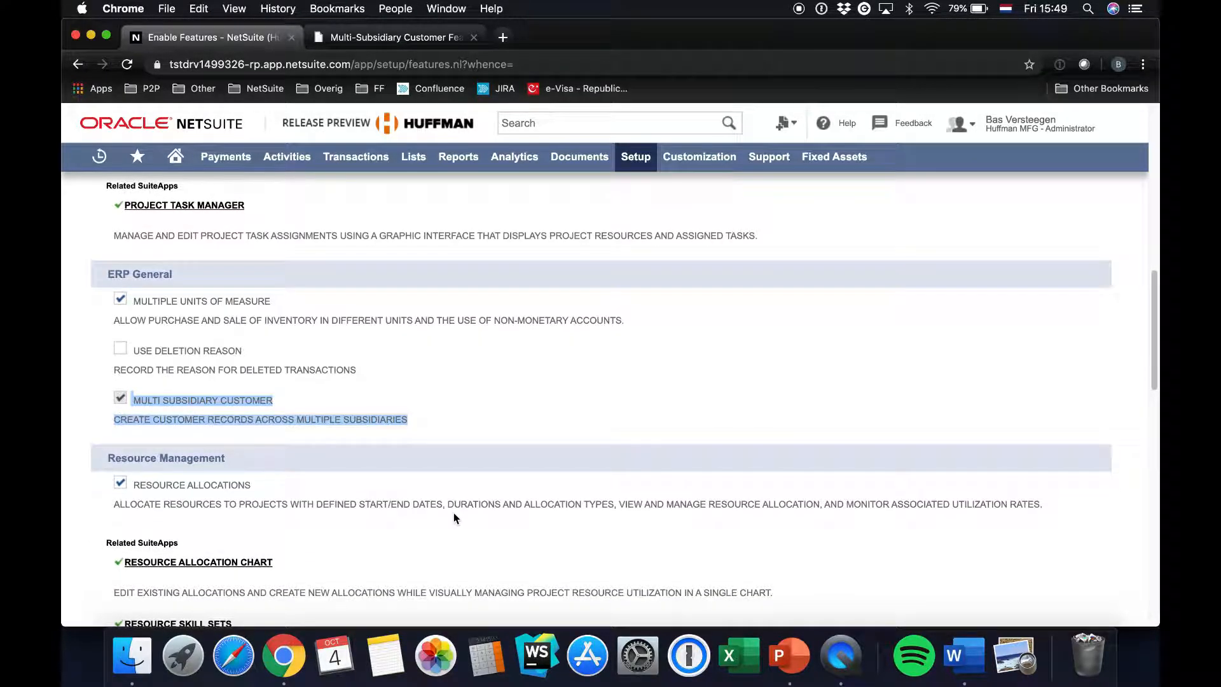
scroll(454, 516, "down", 6)
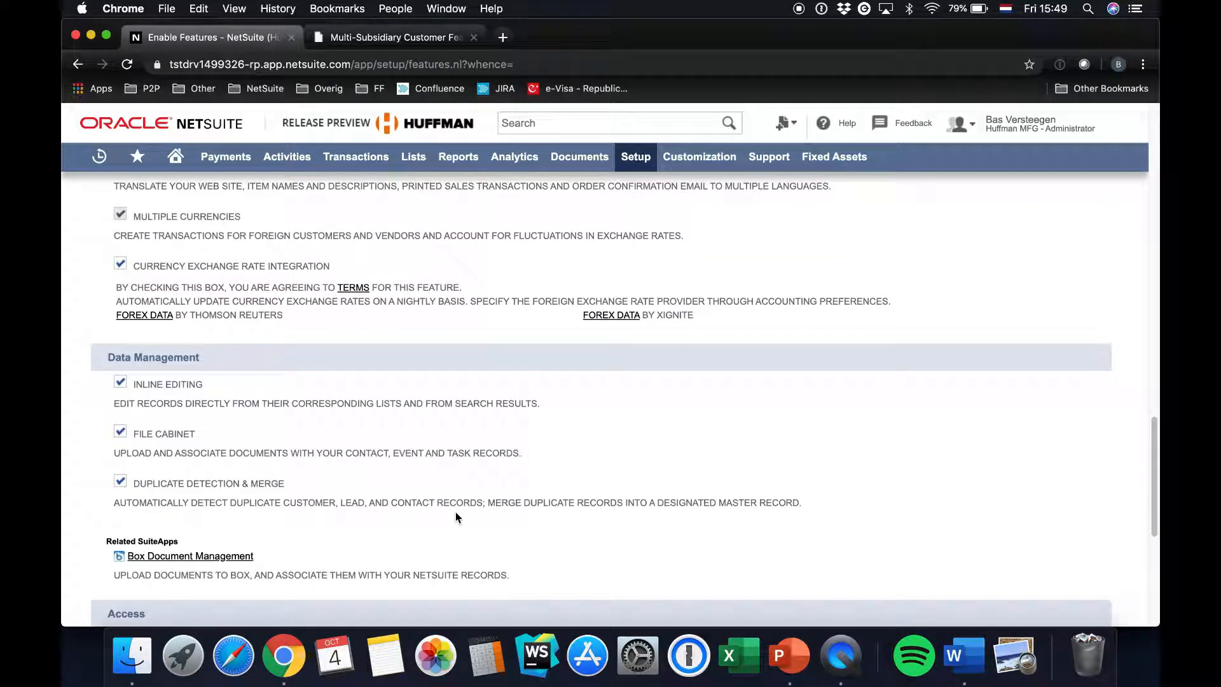
scroll(455, 517, "down", 1)
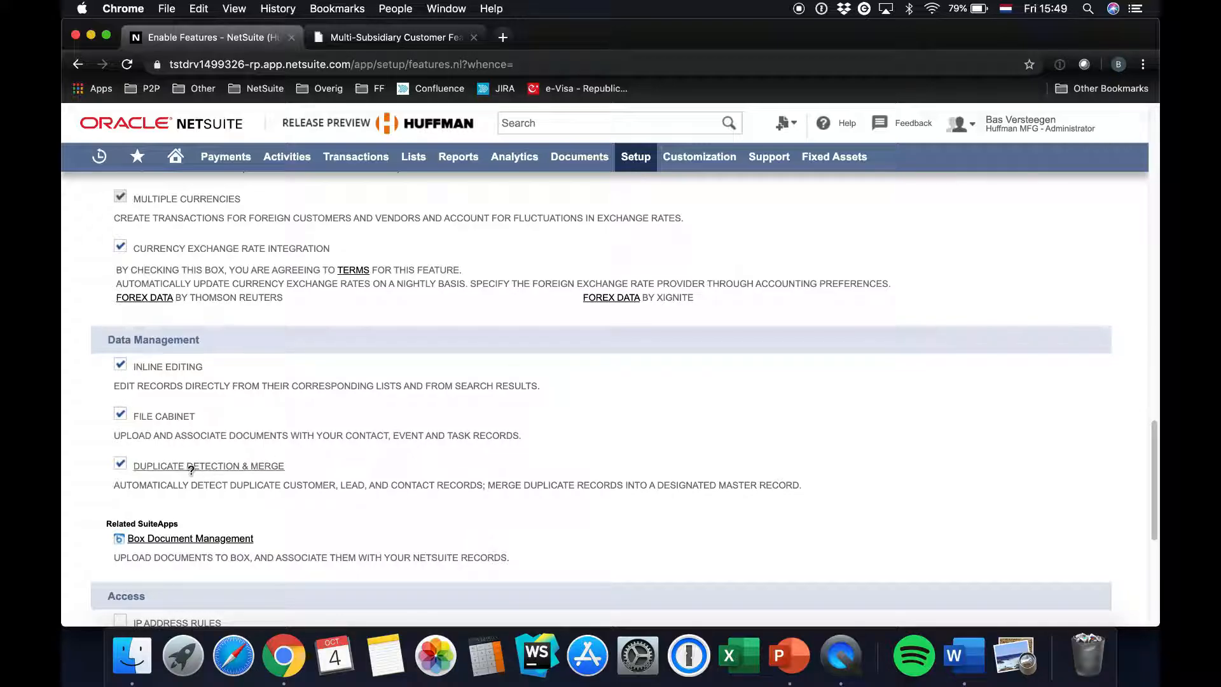
left_click_drag(296, 470, 133, 467)
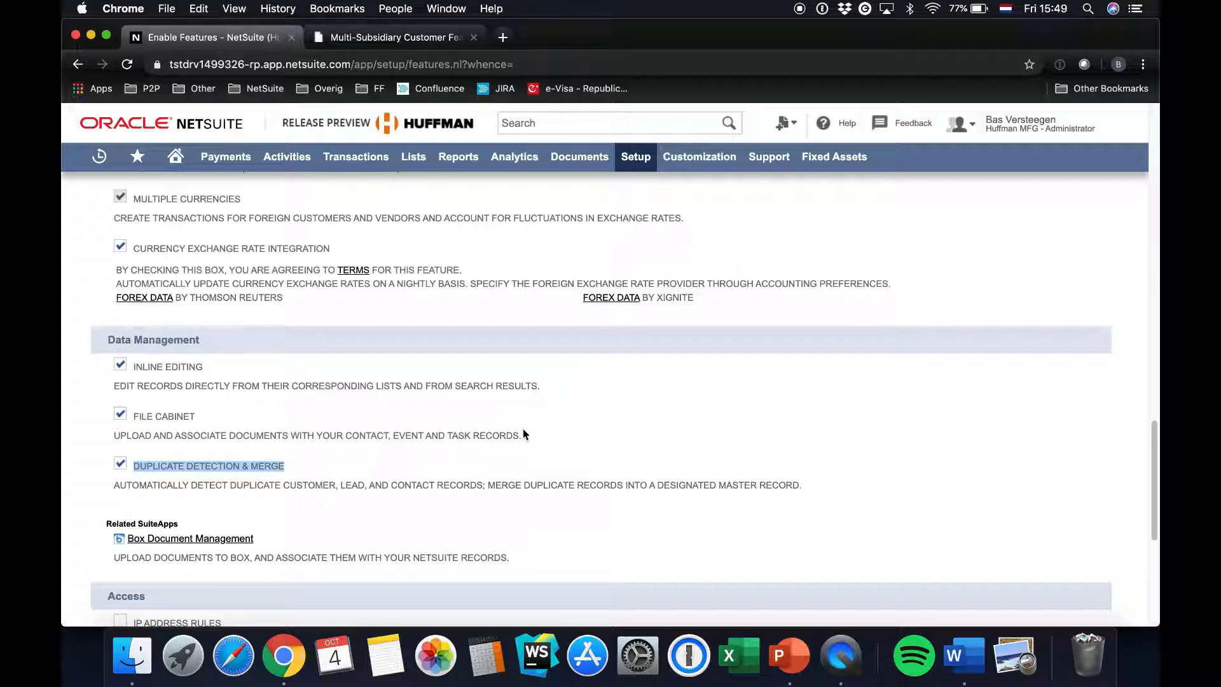
left_click(601, 407)
Open the company's Duplicate Detection setup page
mouse_move(637, 170)
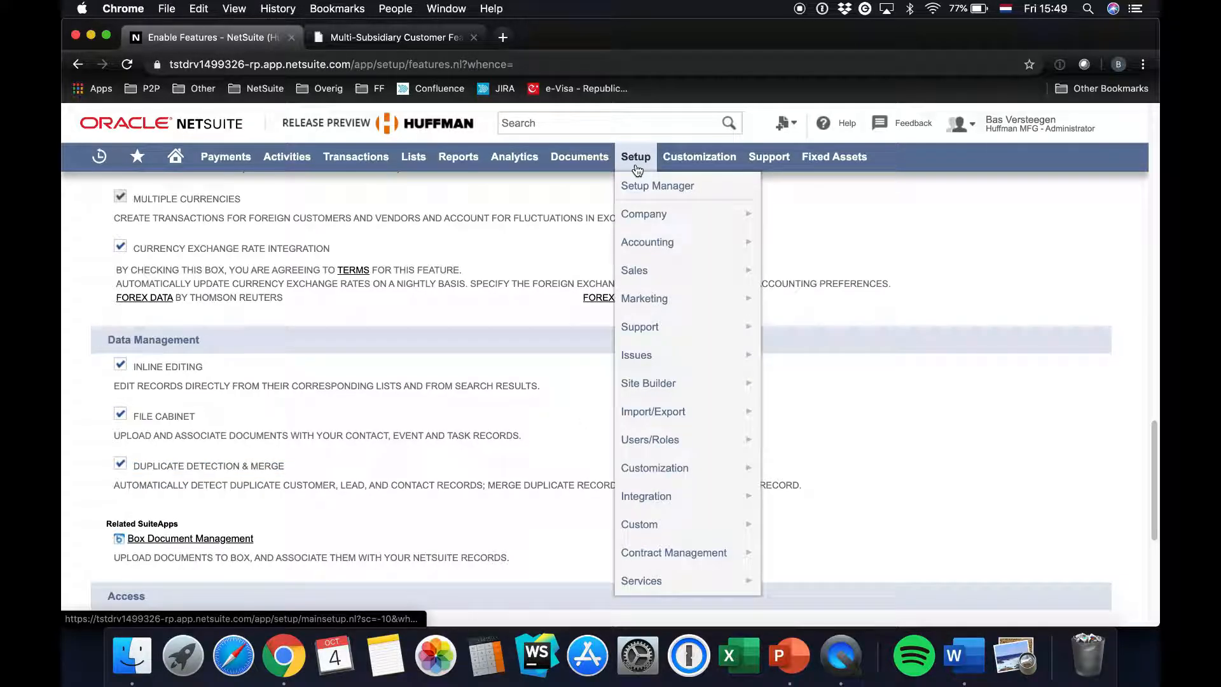
mouse_move(678, 209)
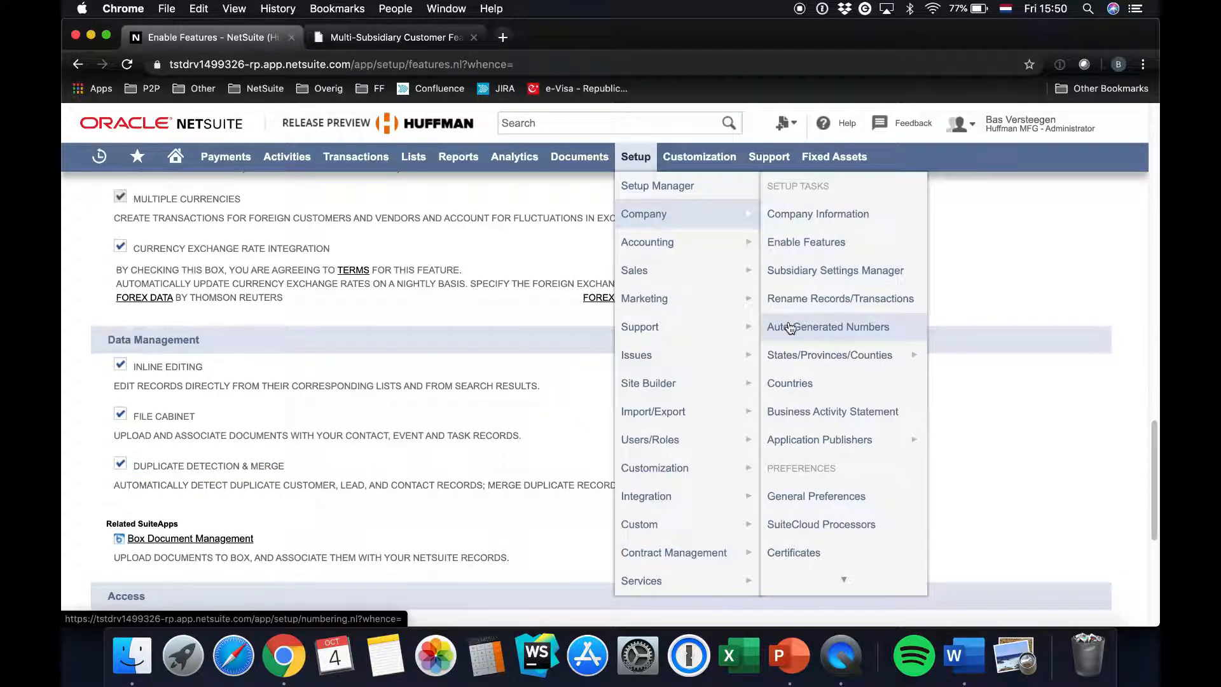
mouse_move(811, 579)
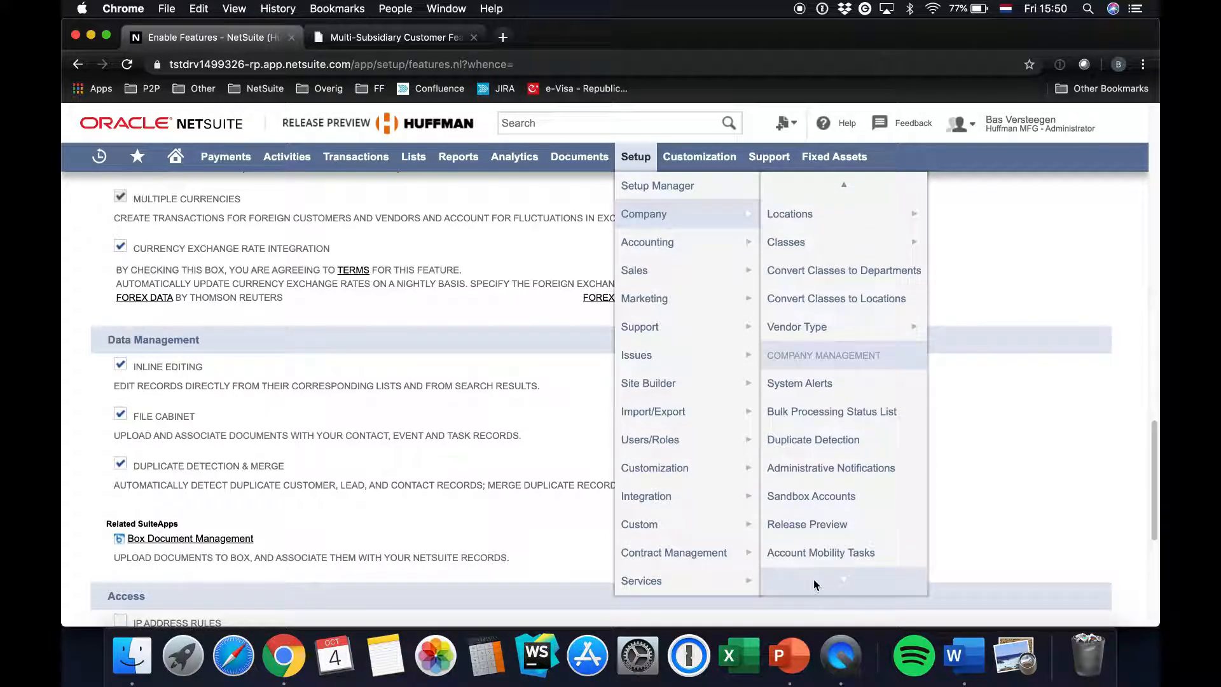
left_click(824, 361)
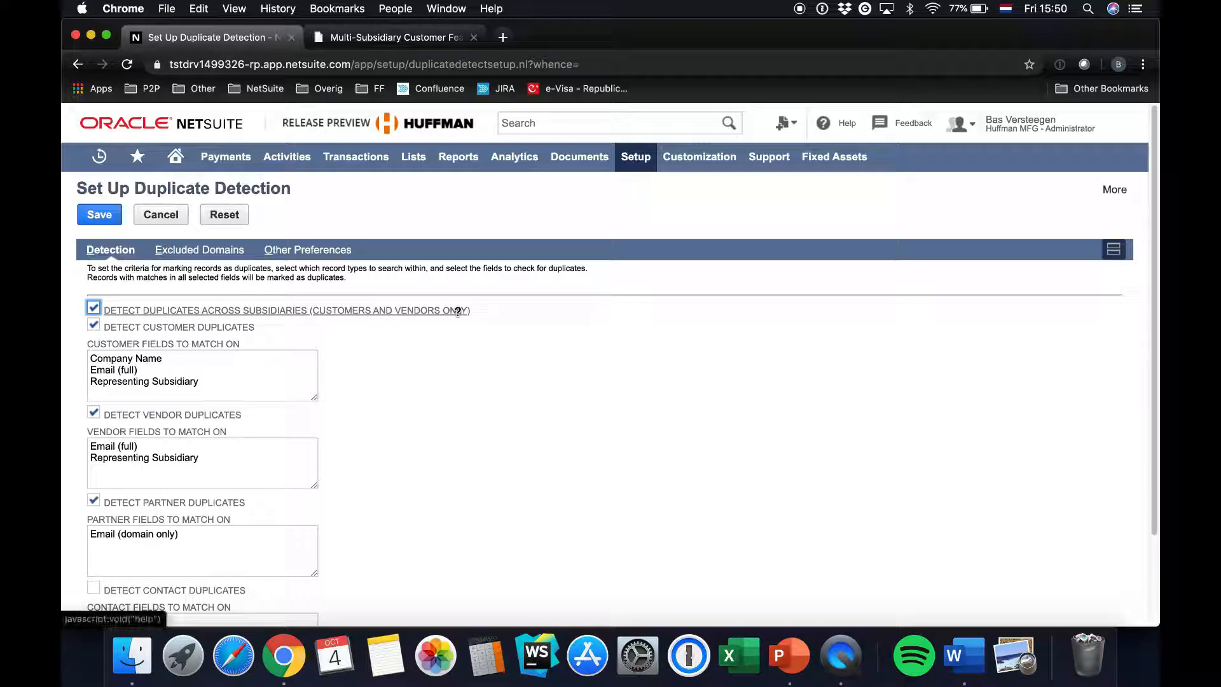
Review the duplicate detection criteria, especially the customer fields to match on
scroll(437, 414, "down", 3)
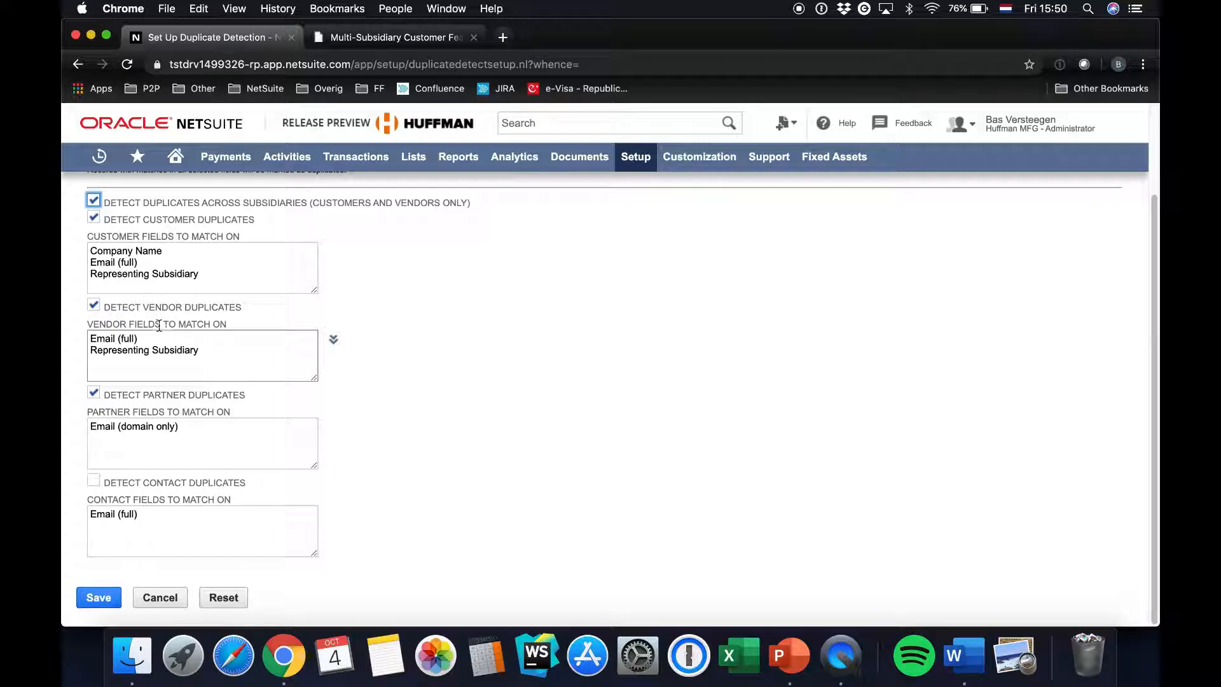
left_click_drag(93, 248, 93, 272)
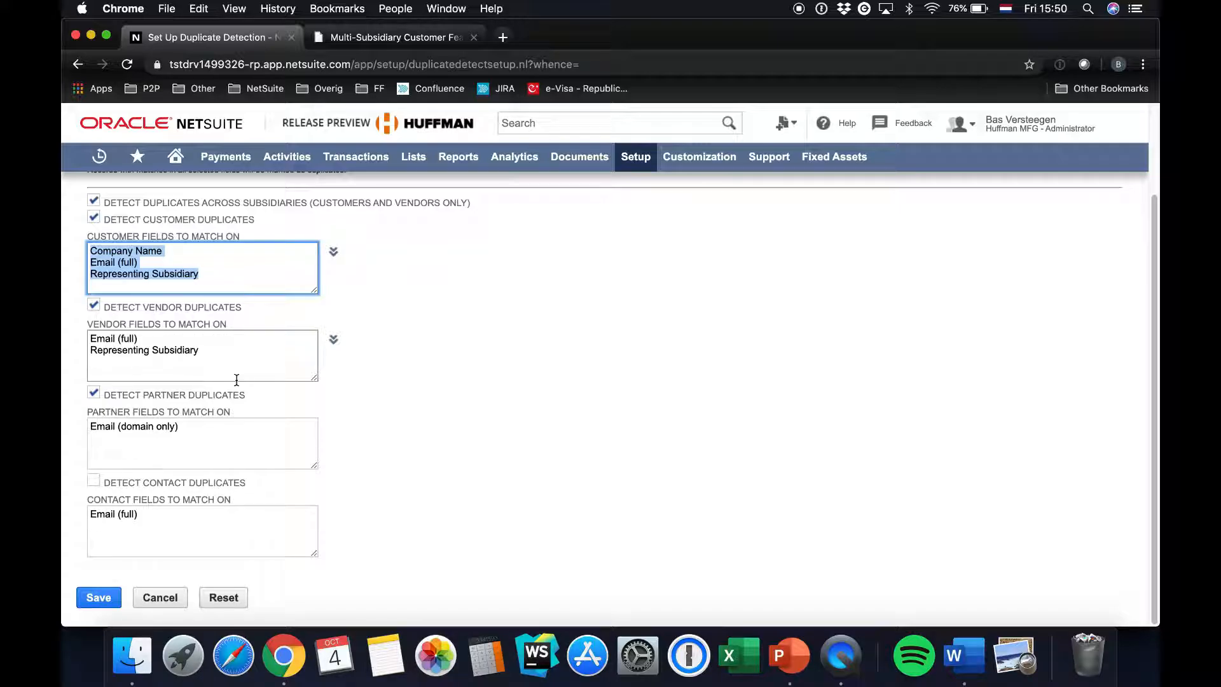
left_click(411, 437)
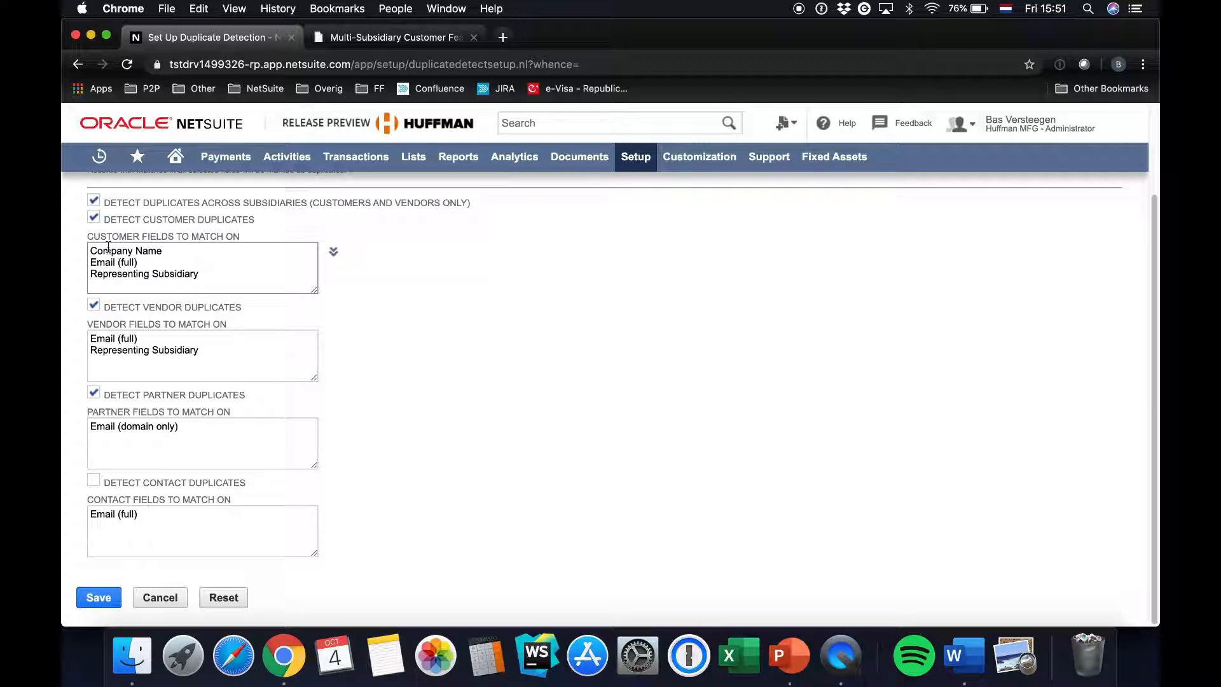
scroll(302, 361, "up", 3)
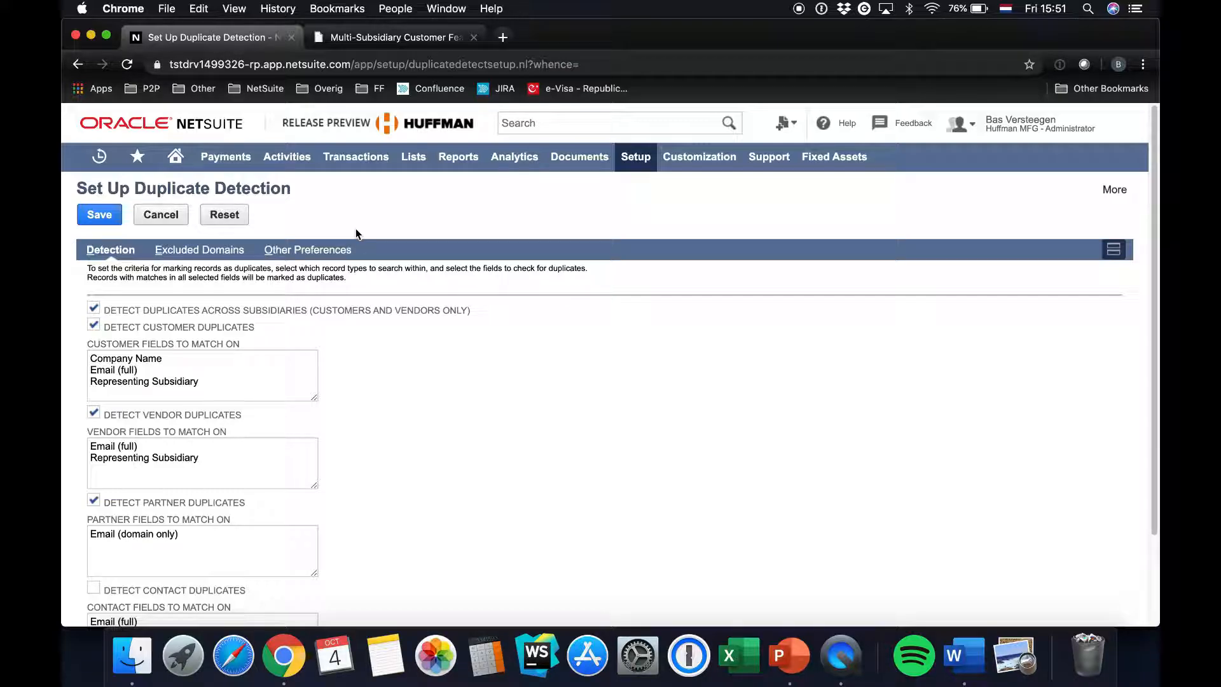
Search globally for the customer's full name and open the three matching customer records in separate browser tabs
left_click(518, 124)
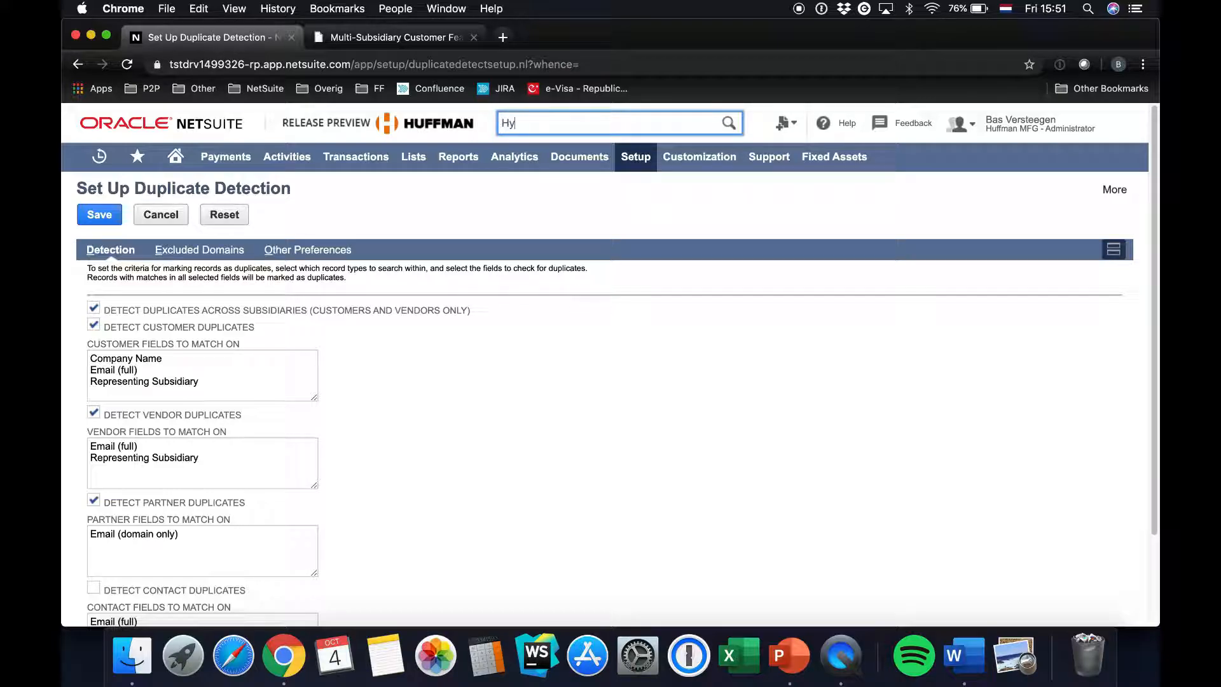
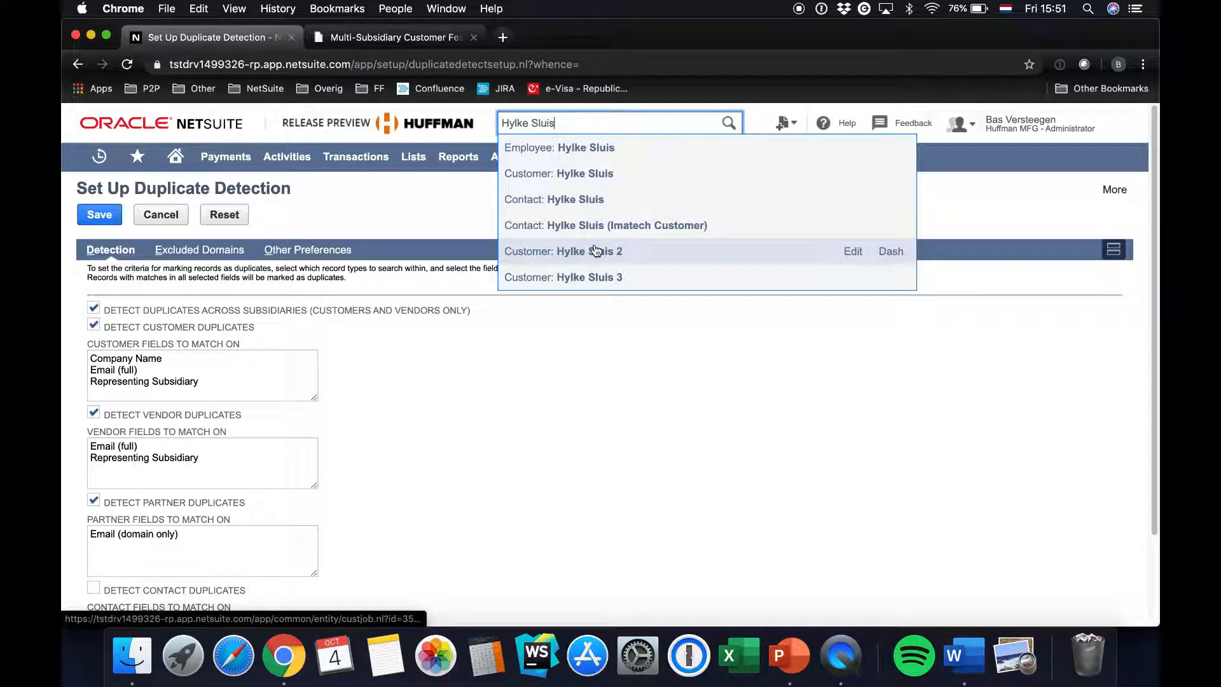
left_click(565, 180, "super")
left_click(548, 253, "super")
left_click(547, 280, "super")
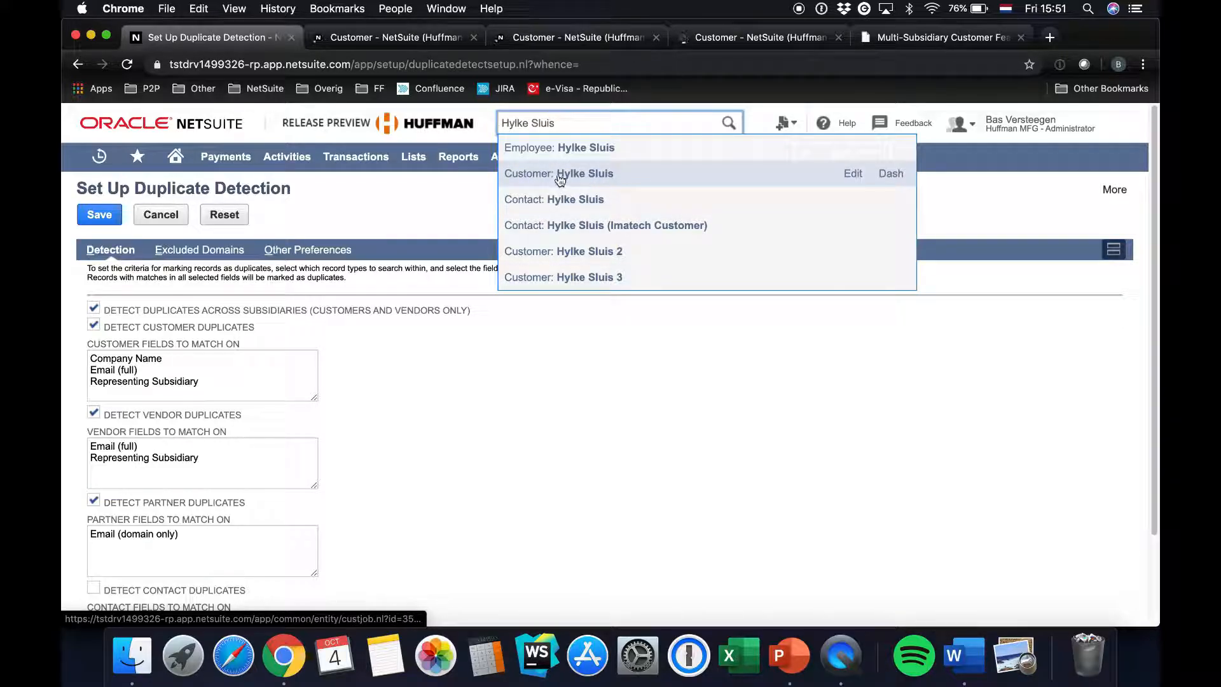
Compare the subsidiary and email details across the three open customer records
left_click(391, 40)
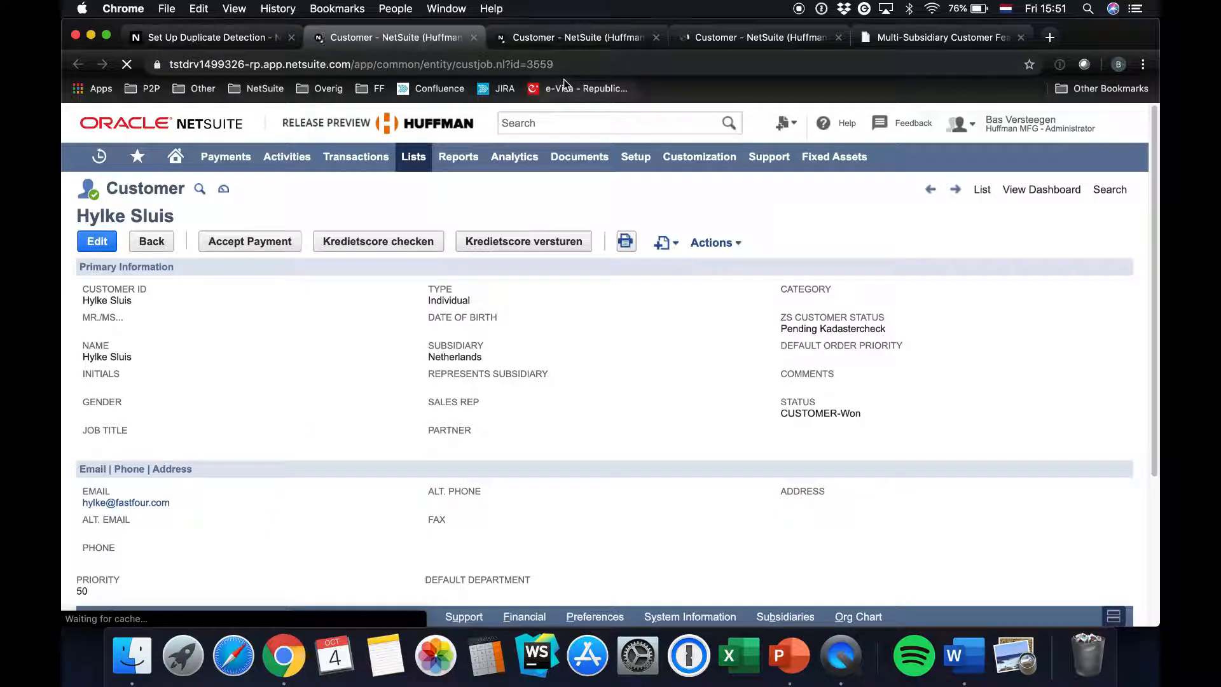
left_click(555, 33)
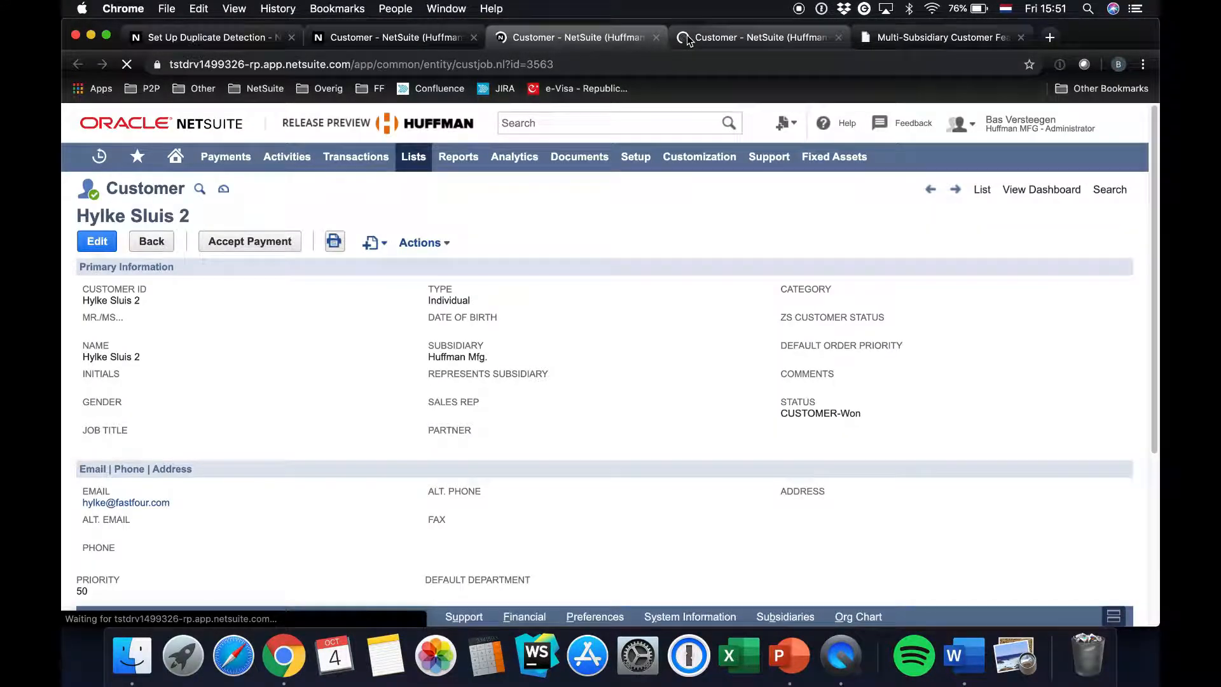
left_click(687, 40)
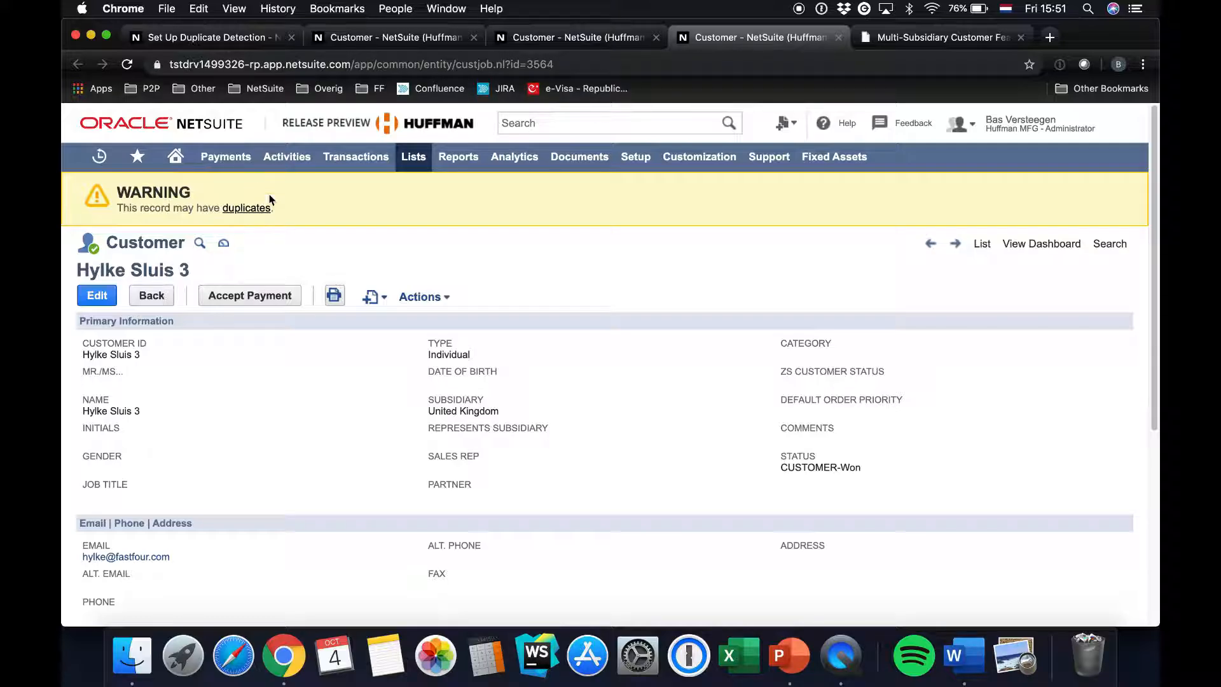
left_click(354, 44)
scroll(300, 403, "down", 2)
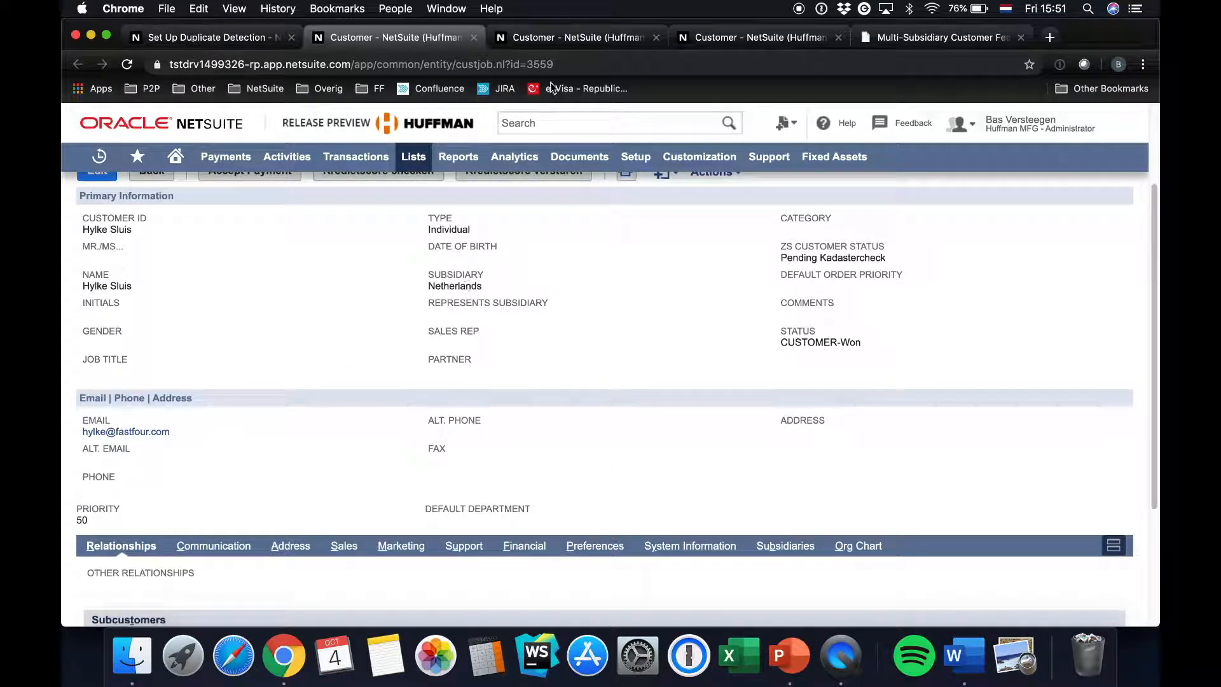
left_click(561, 39)
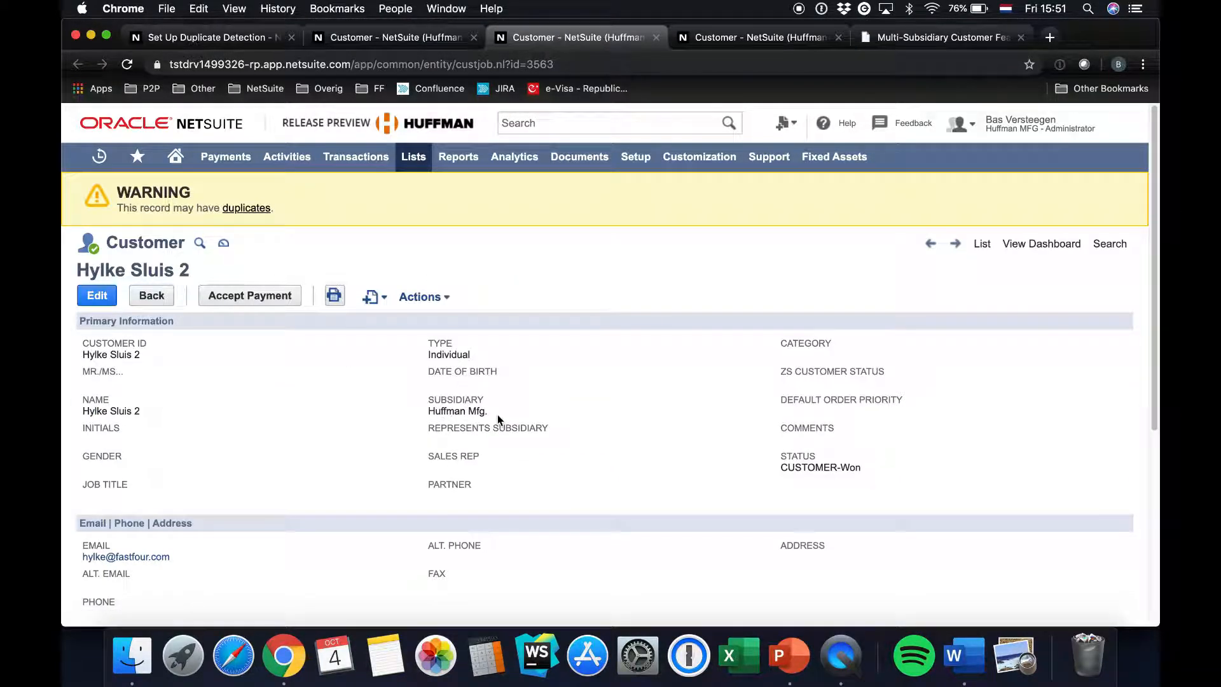
scroll(498, 415, "down", 5)
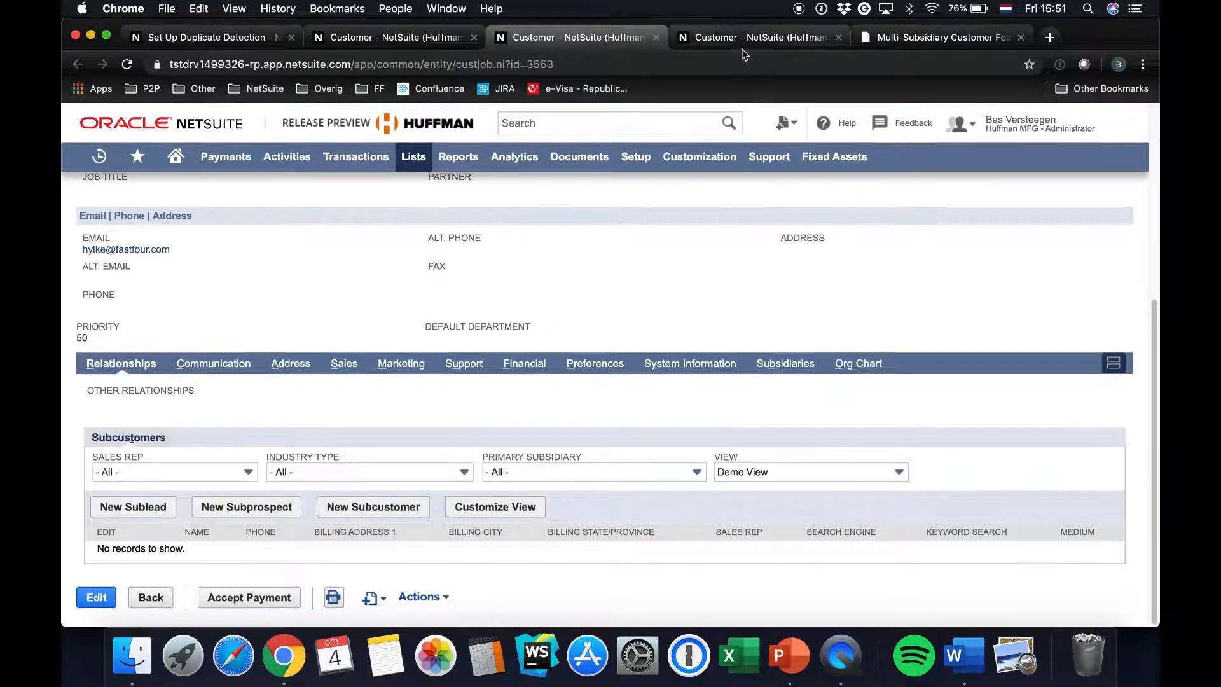
key("ctrl+Tab")
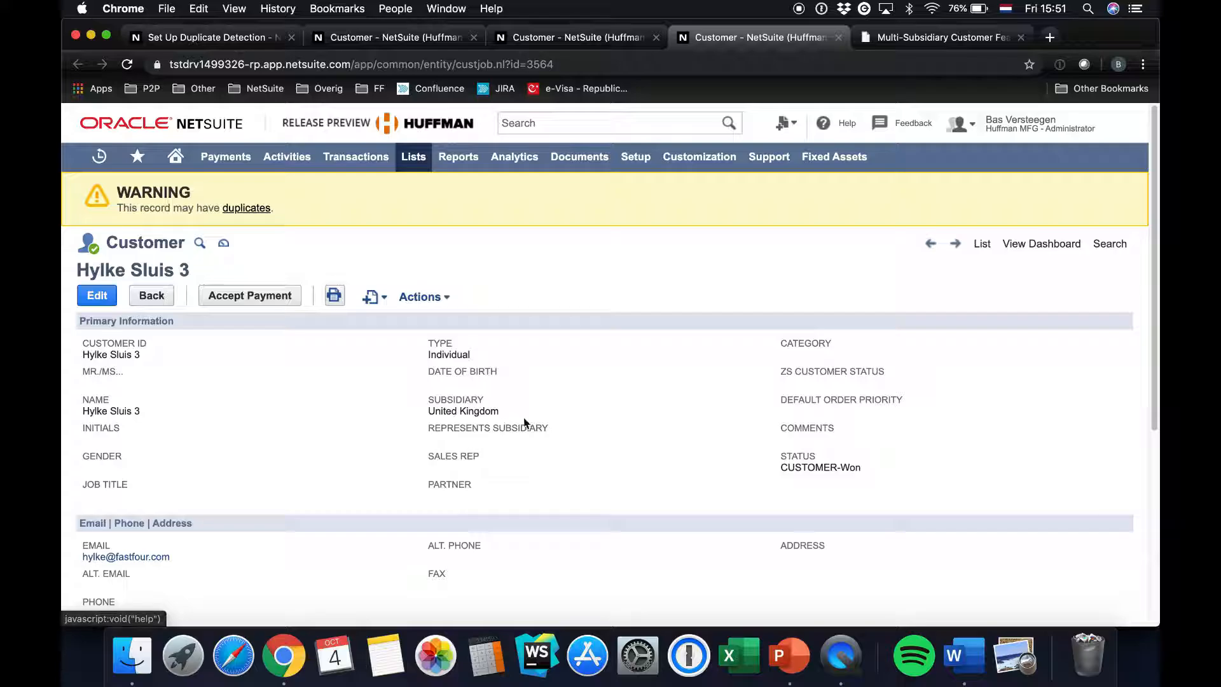
Display the sales transactions of the customer record belonging to the United Kingdom subsidiary
scroll(524, 422, "down", 5)
left_click(346, 381)
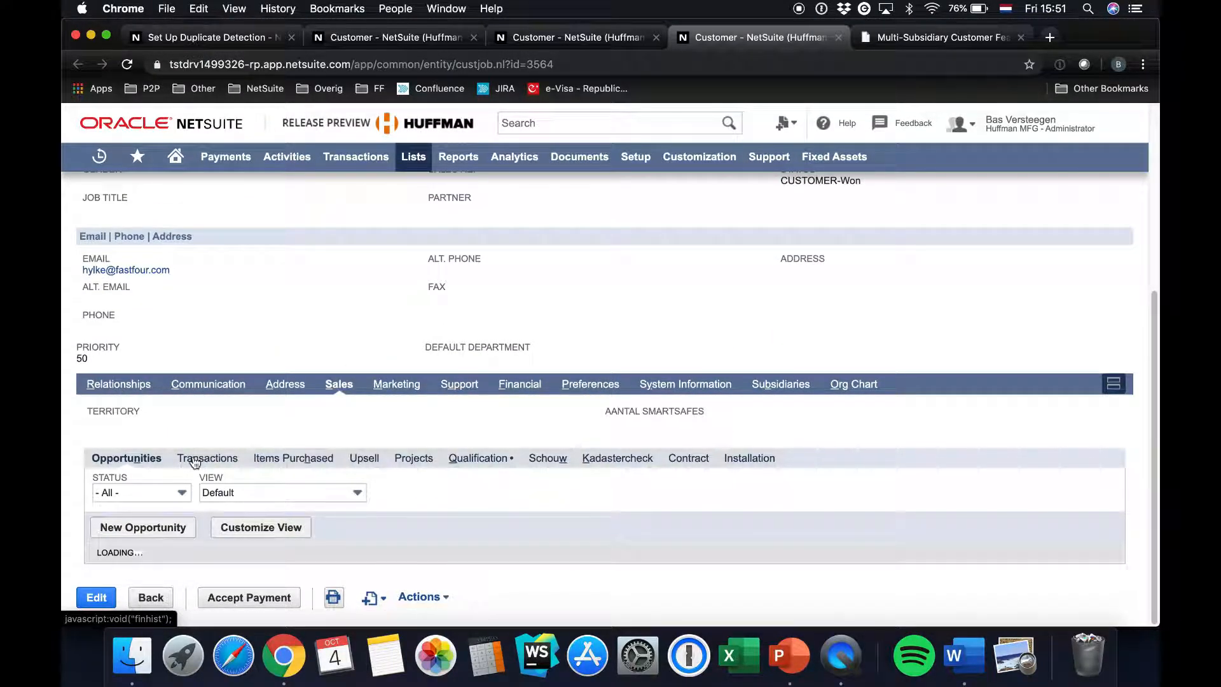
left_click(197, 439)
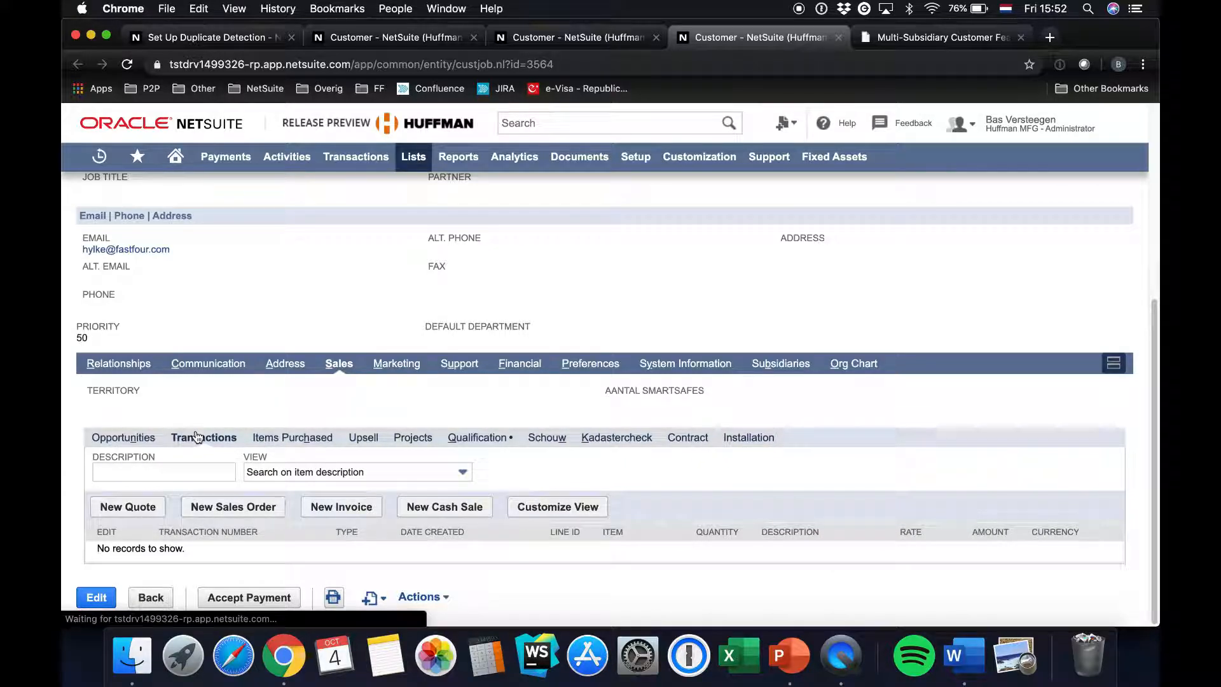
Display the sales transactions of the customer record belonging to the Huffman Mfg. subsidiary and check its header details
left_click(596, 42)
left_click(339, 363)
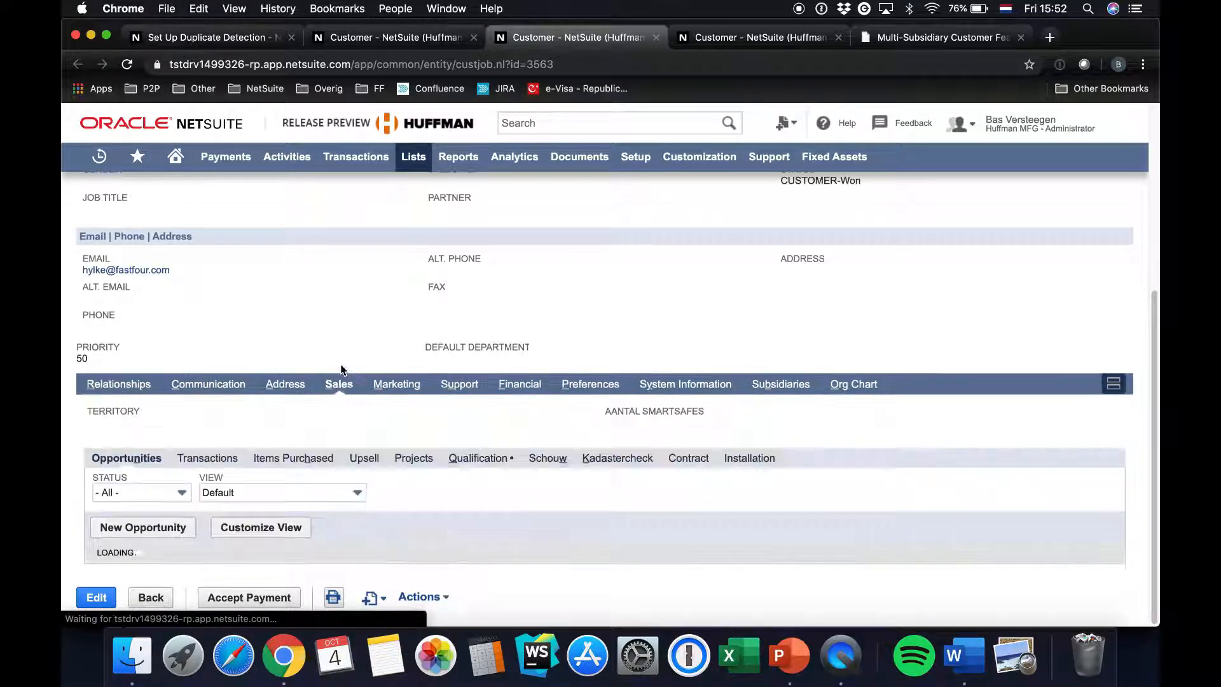
left_click(197, 438)
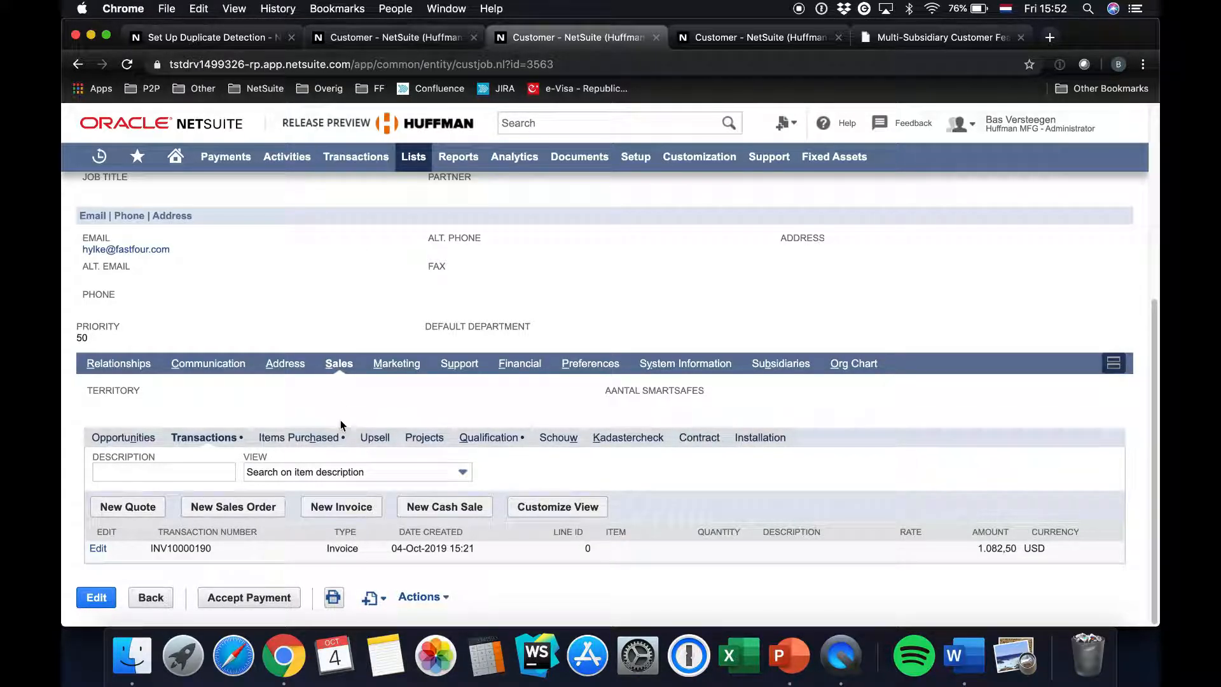
scroll(341, 424, "up", 5)
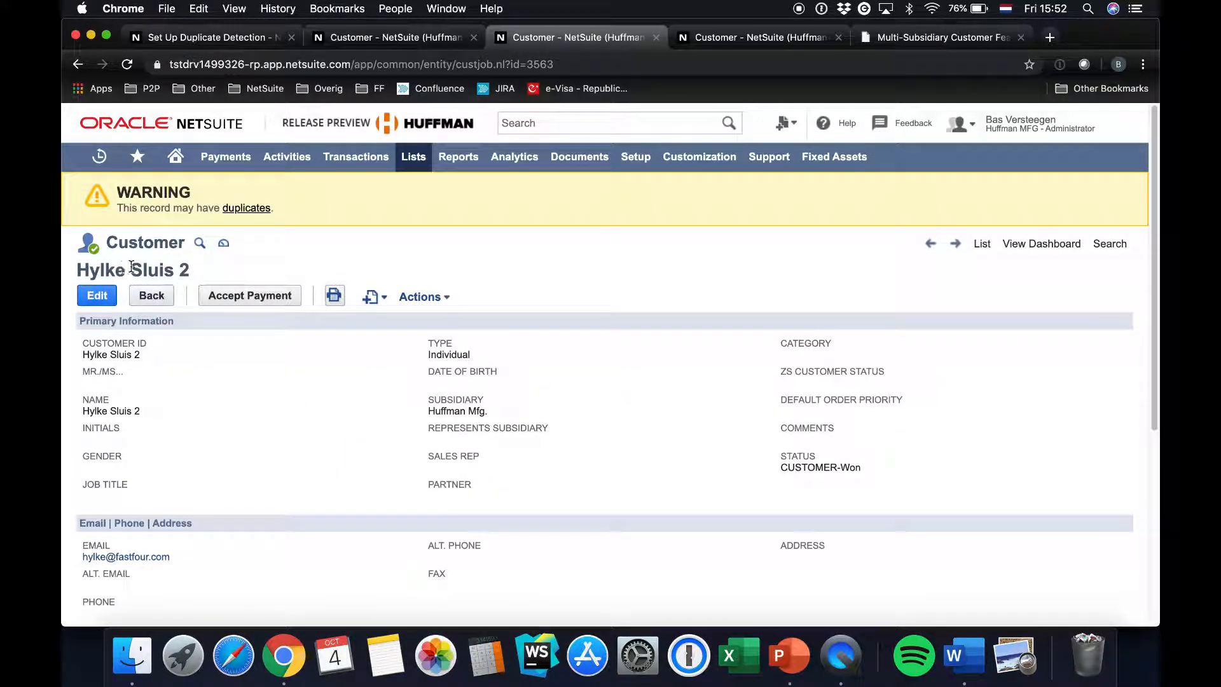
scroll(224, 382, "down", 5)
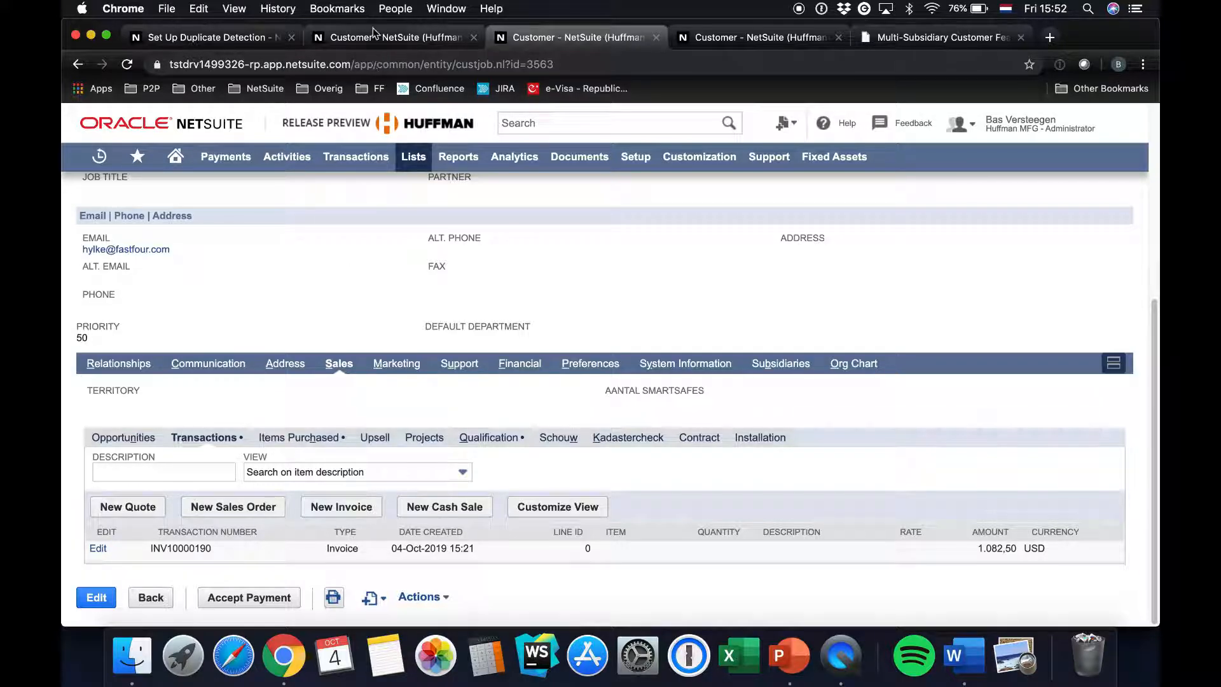
Display the sales transactions of the customer record belonging to the Netherlands subsidiary
left_click(395, 39)
scroll(266, 321, "up", 3)
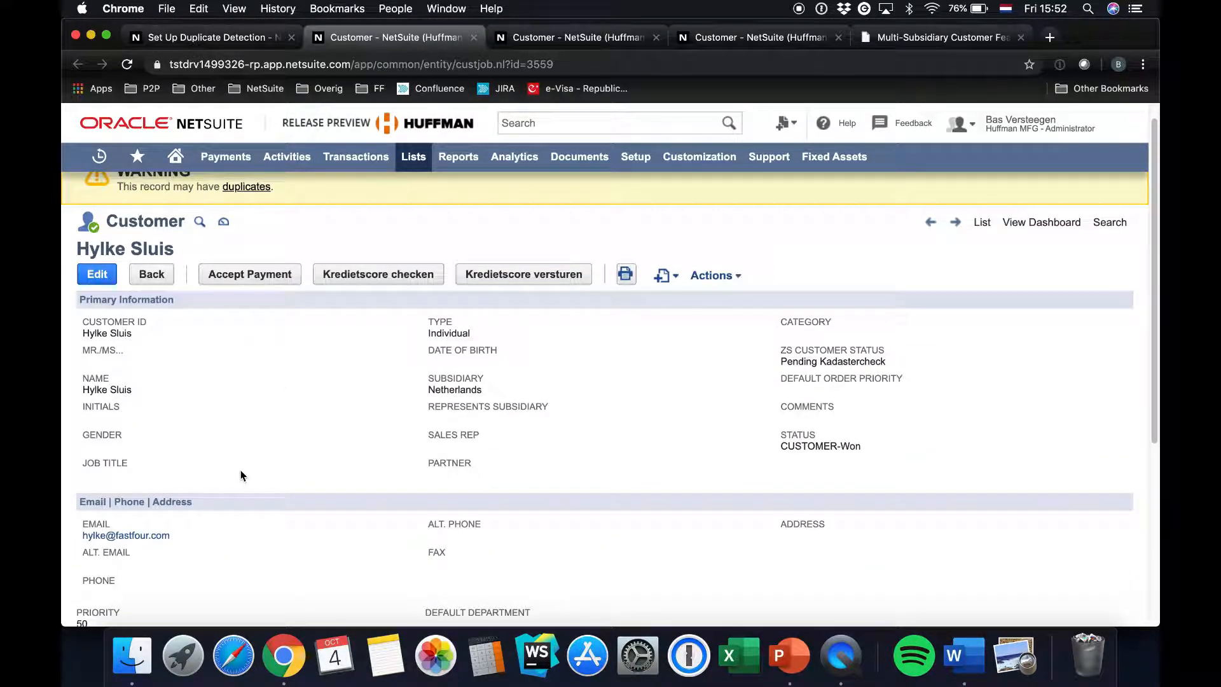
scroll(242, 475, "down", 5)
left_click(332, 358)
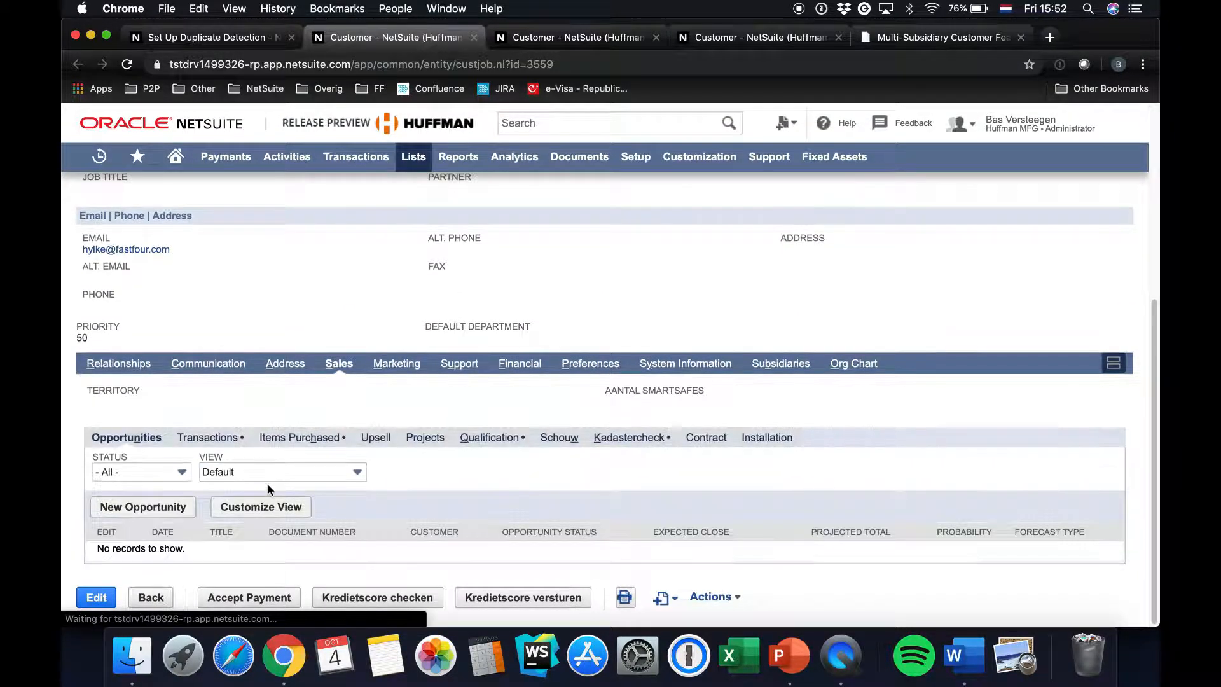
left_click(212, 437)
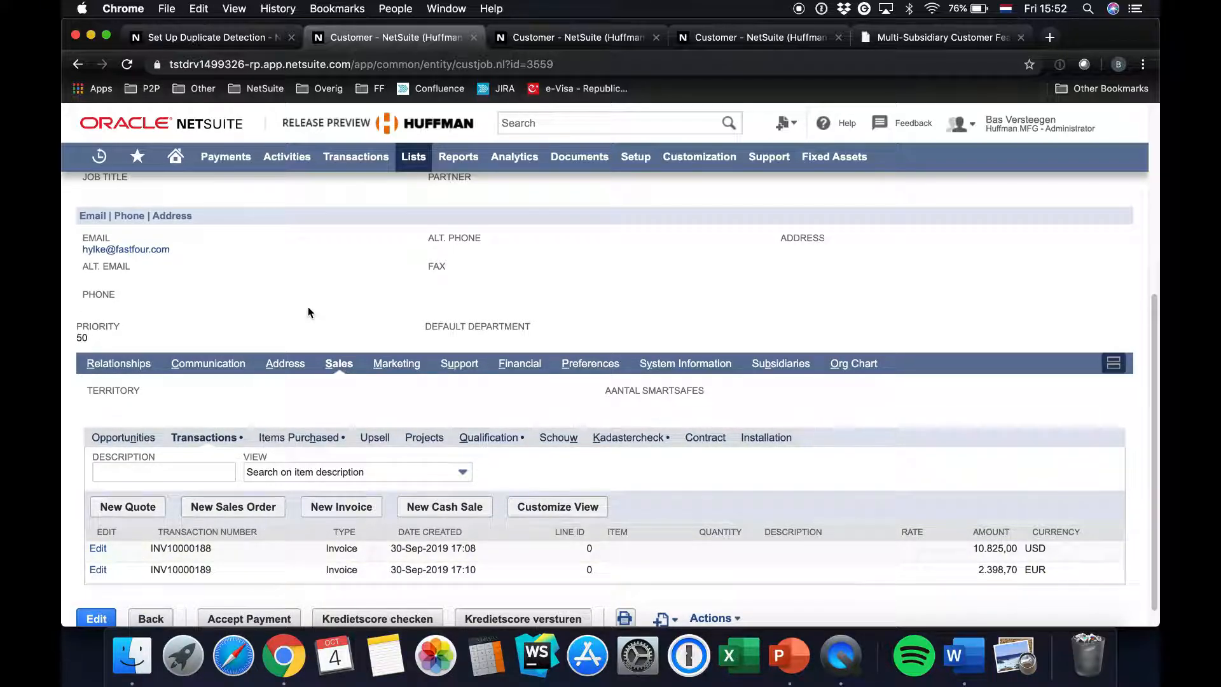
scroll(308, 306, "up", 10)
Return to the header of the customer record belonging to the Huffman Mfg. subsidiary
left_click(536, 36)
scroll(266, 254, "up", 3)
scroll(266, 254, "up", 3)
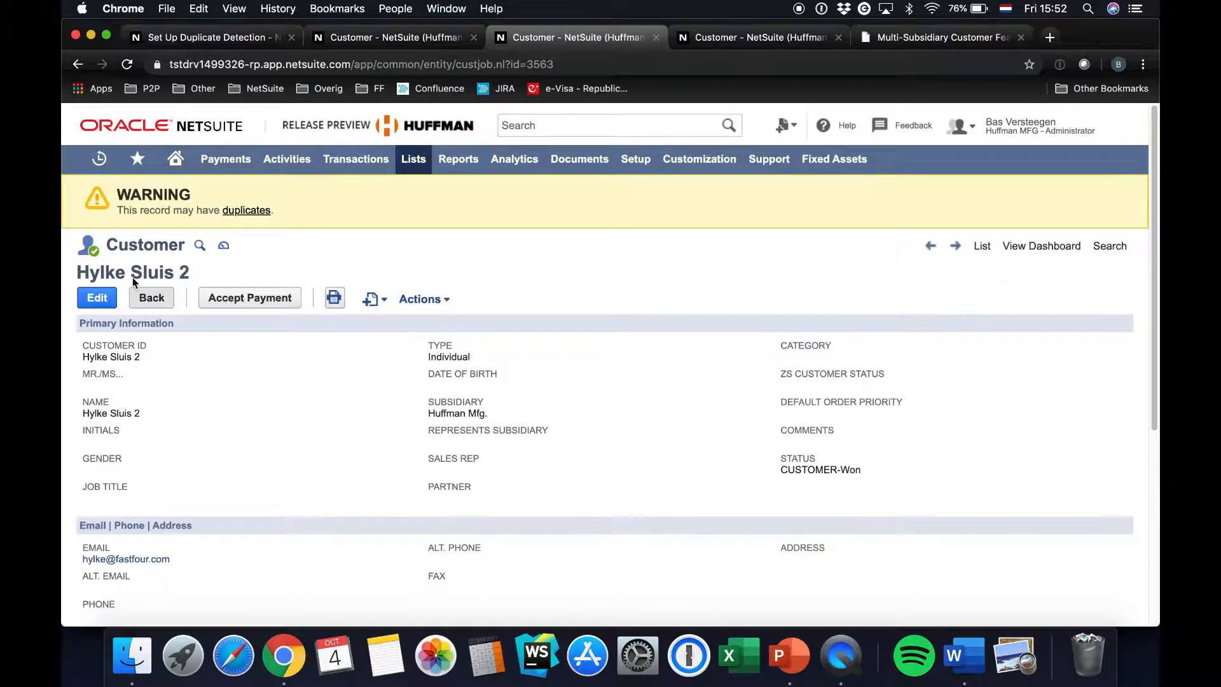
Open the merge form for the customer record belonging to the Huffman Mfg. subsidiary
left_click(405, 33)
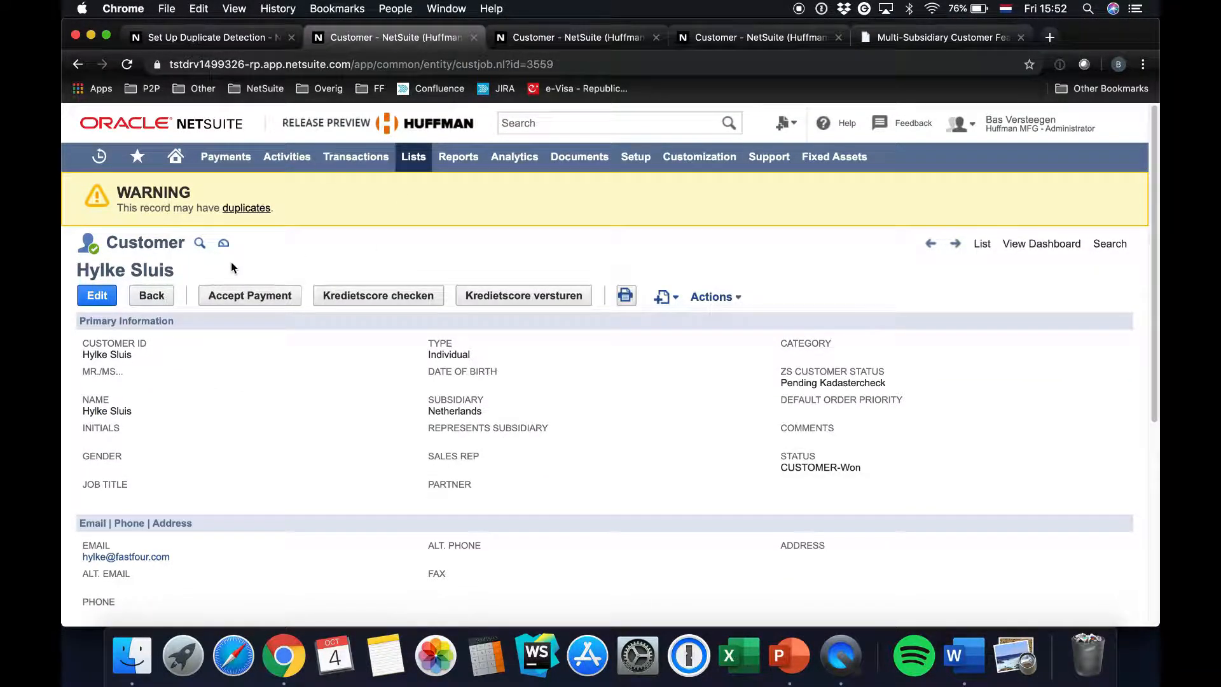
left_click(589, 44)
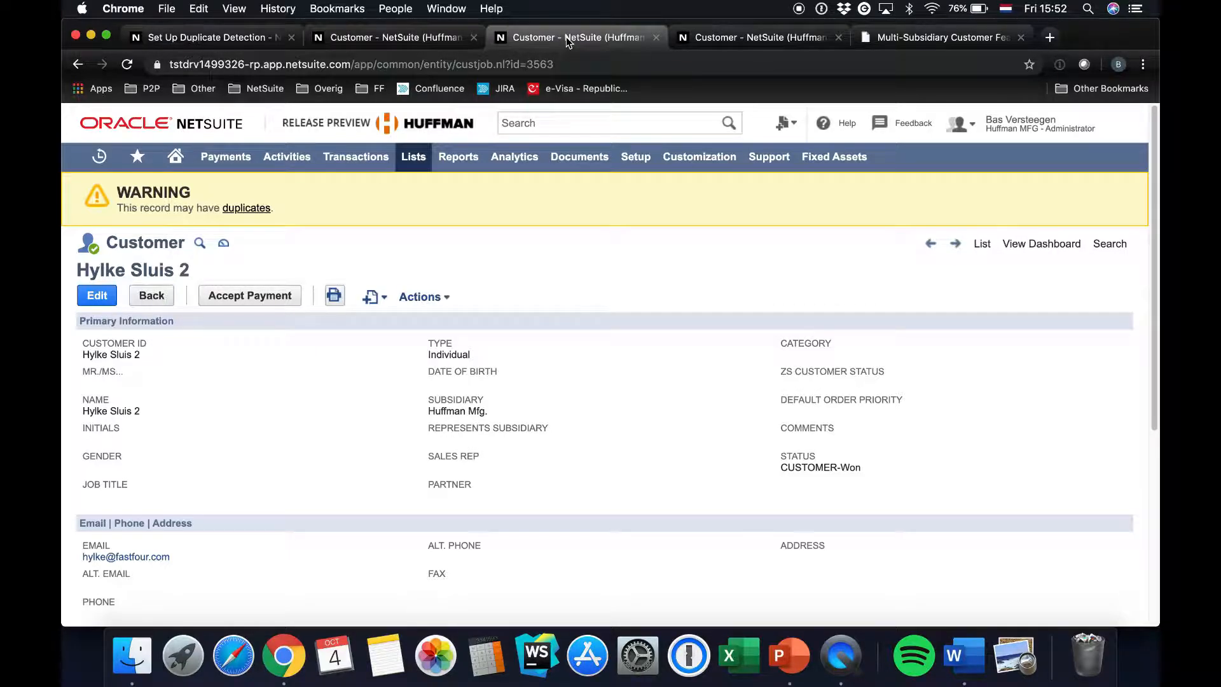
left_click(95, 297)
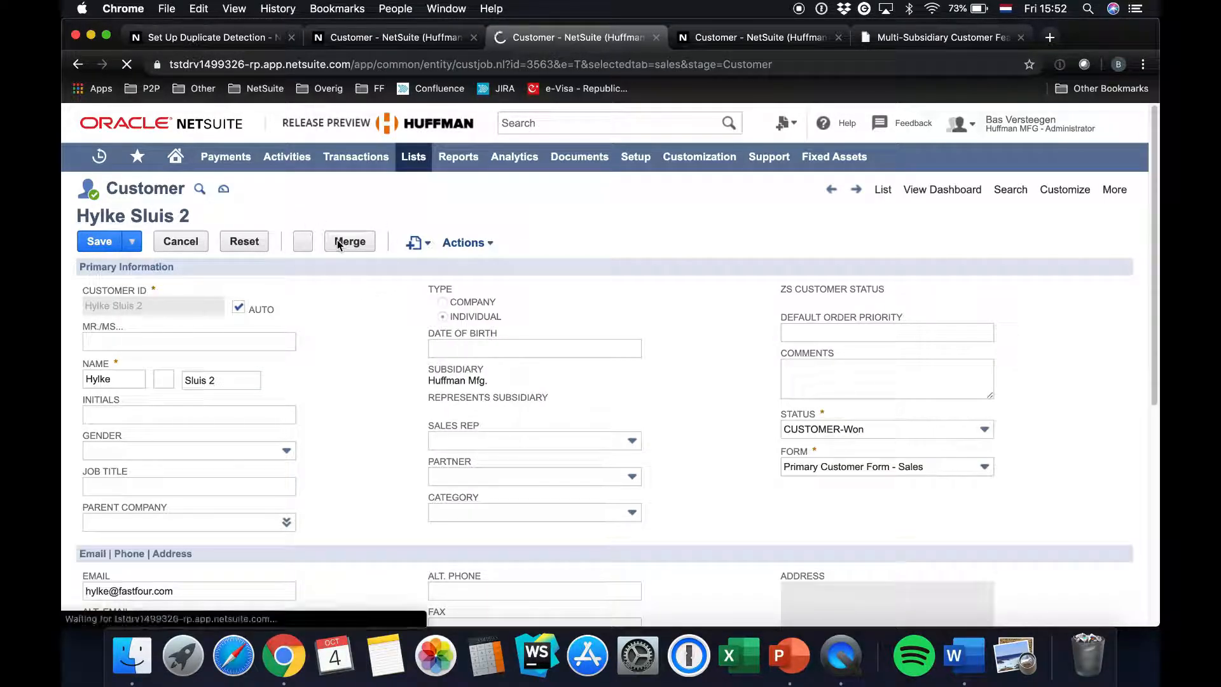
left_click(343, 296)
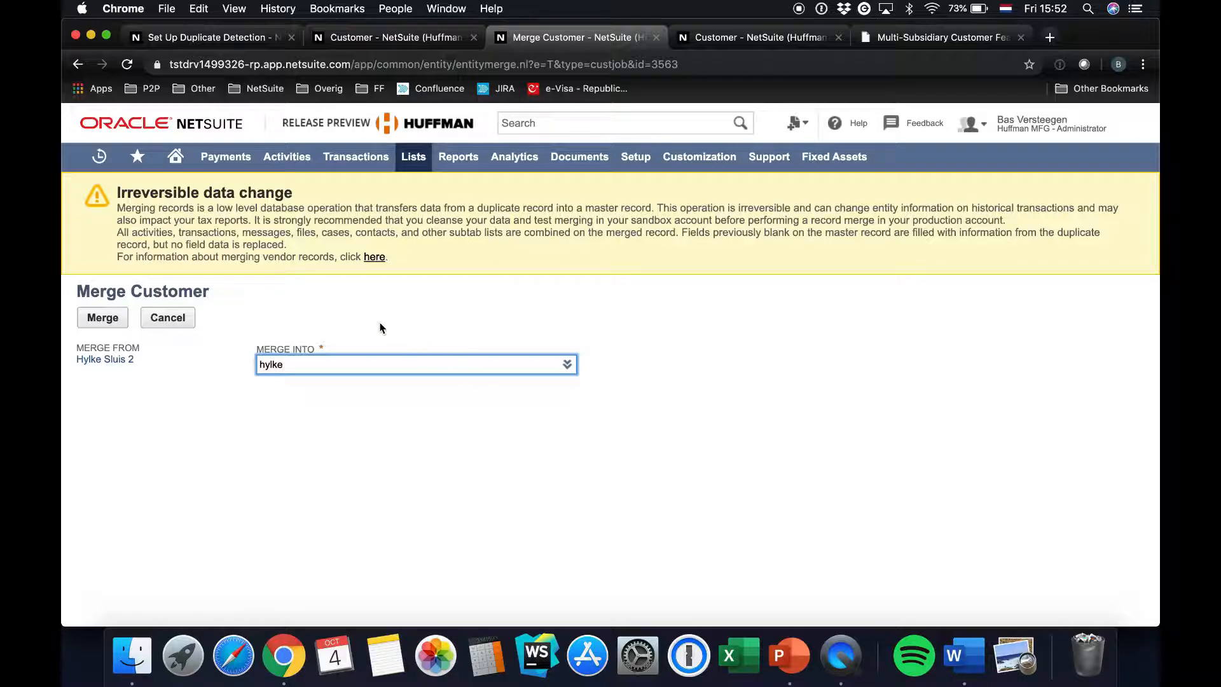
Choose the Netherlands subsidiary's customer record as the record to merge into, searching for it by the customer's name
left_click(566, 364)
left_click(553, 388)
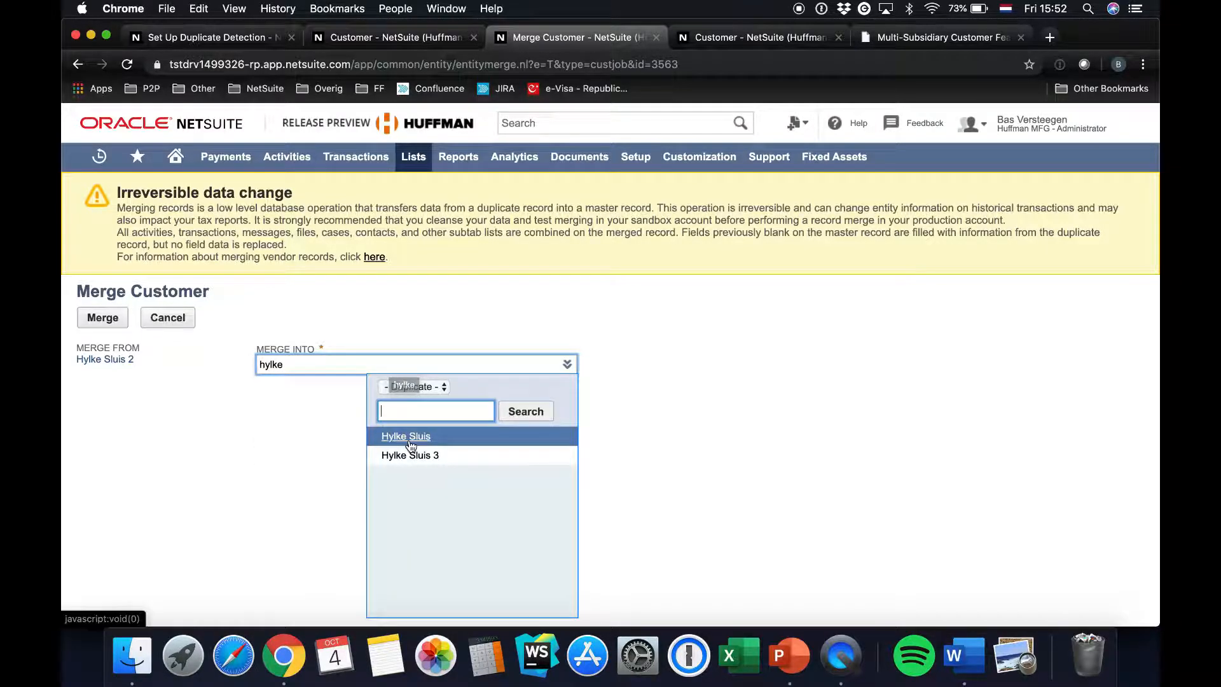
left_click(407, 437)
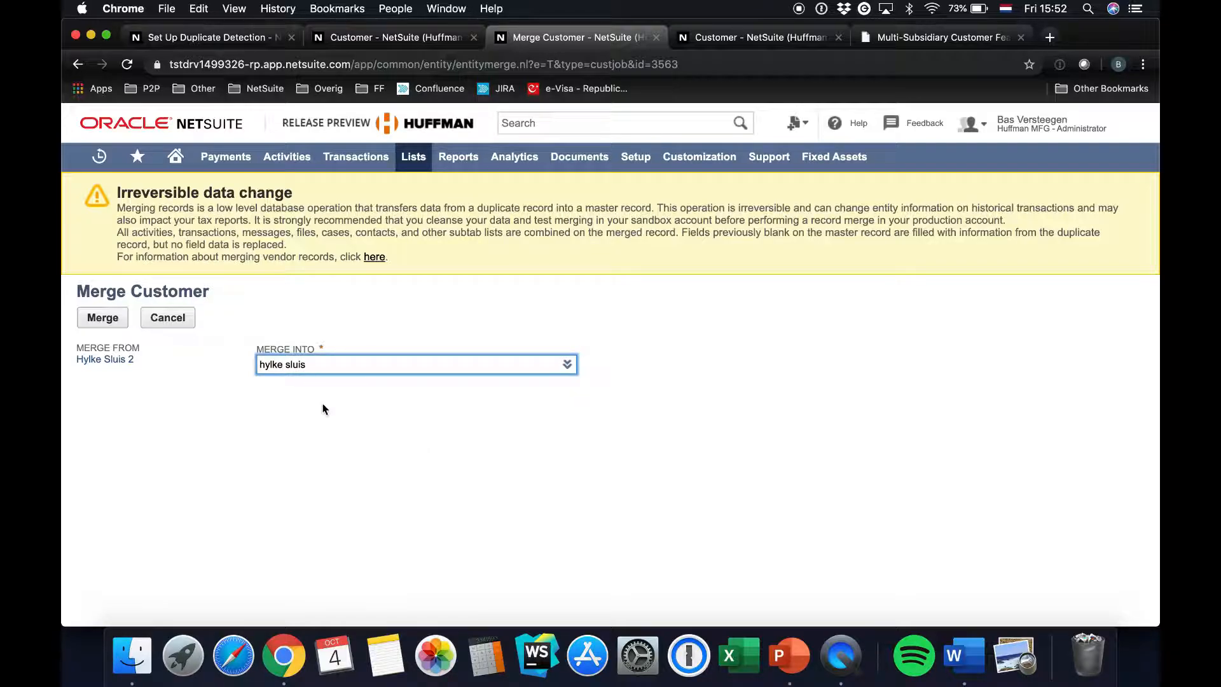
key("Tab")
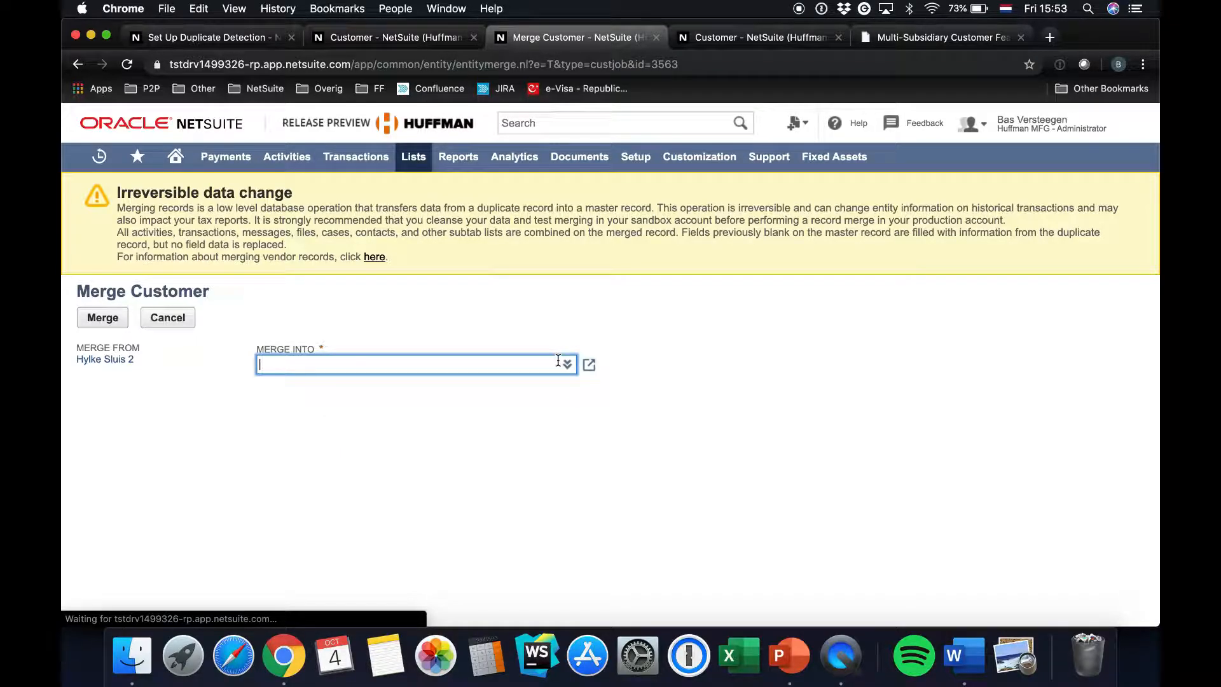
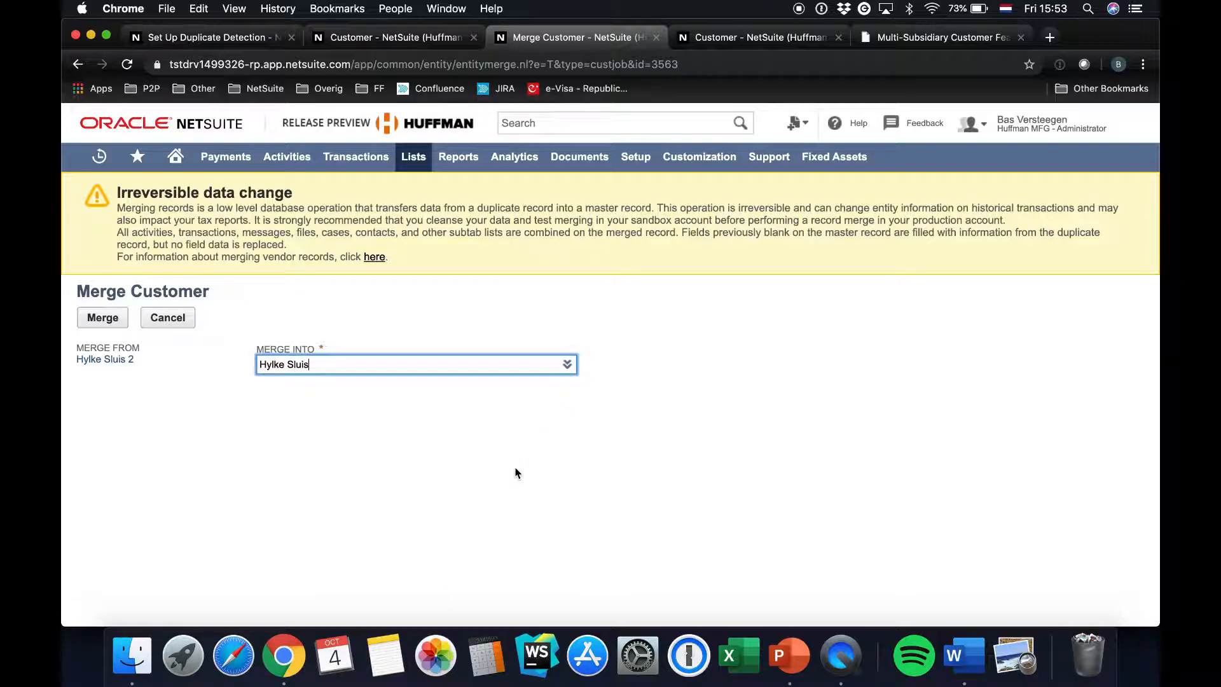
key("Tab")
left_click(397, 439)
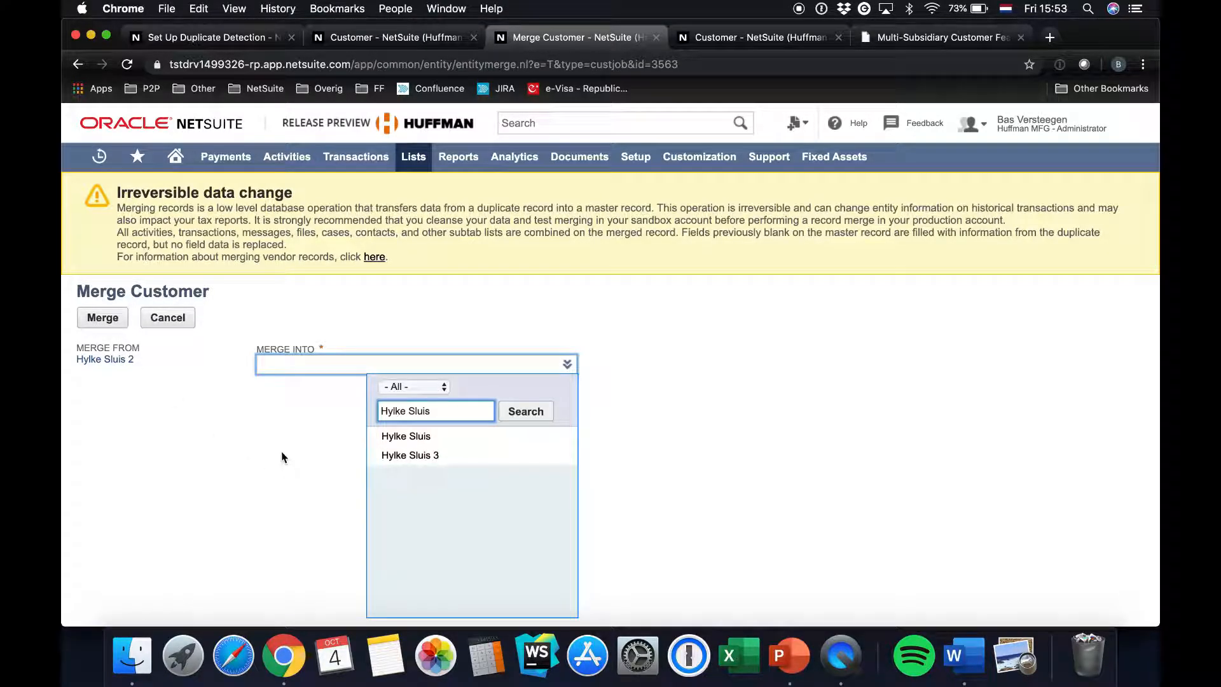
left_click(407, 436)
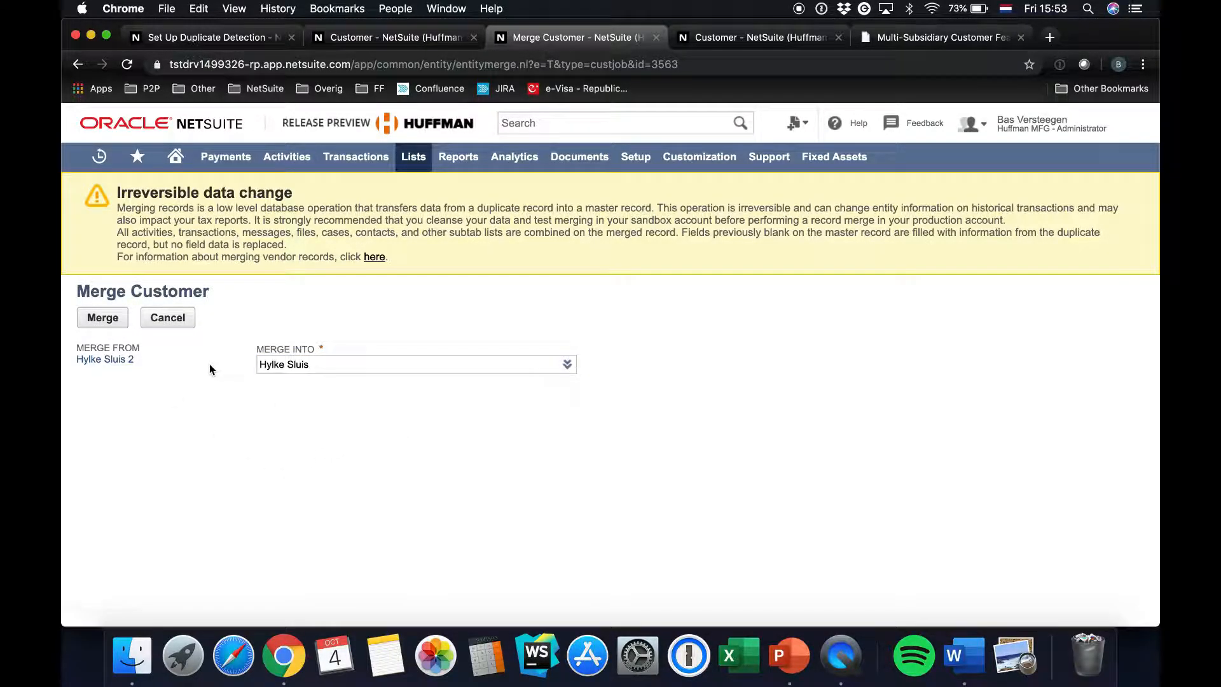
Merge the Huffman Mfg. customer record into the selected master record and accept the irreversible change
left_click(102, 318)
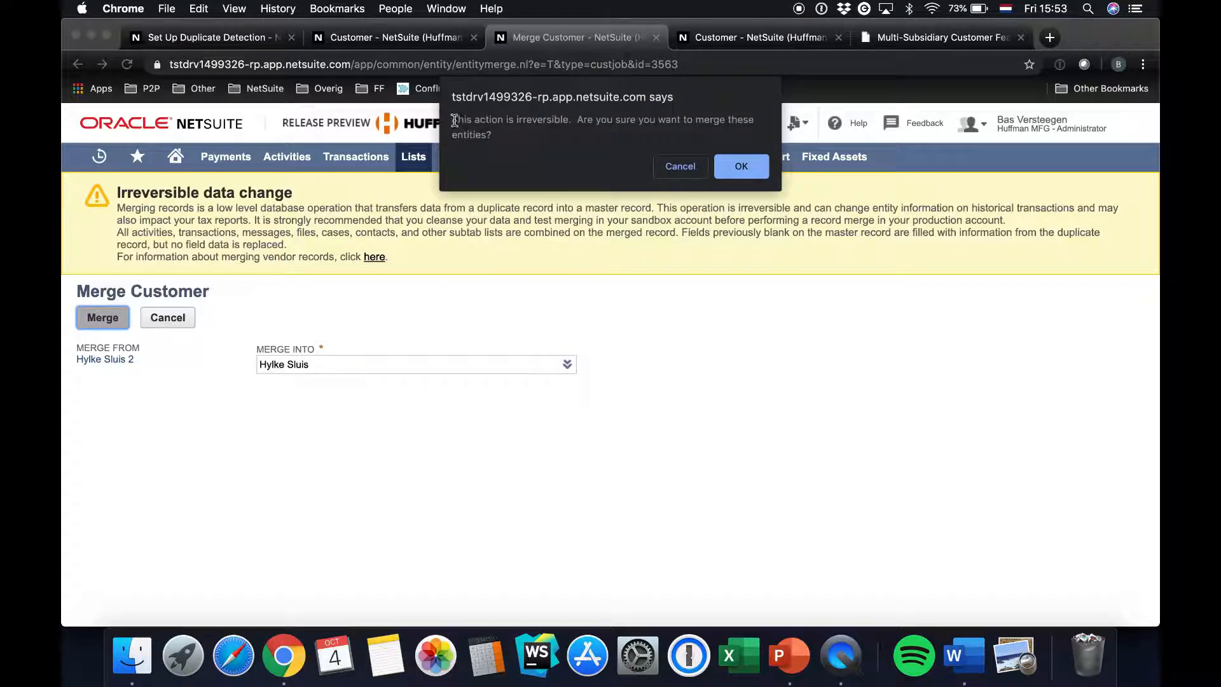
left_click_drag(453, 118, 490, 137)
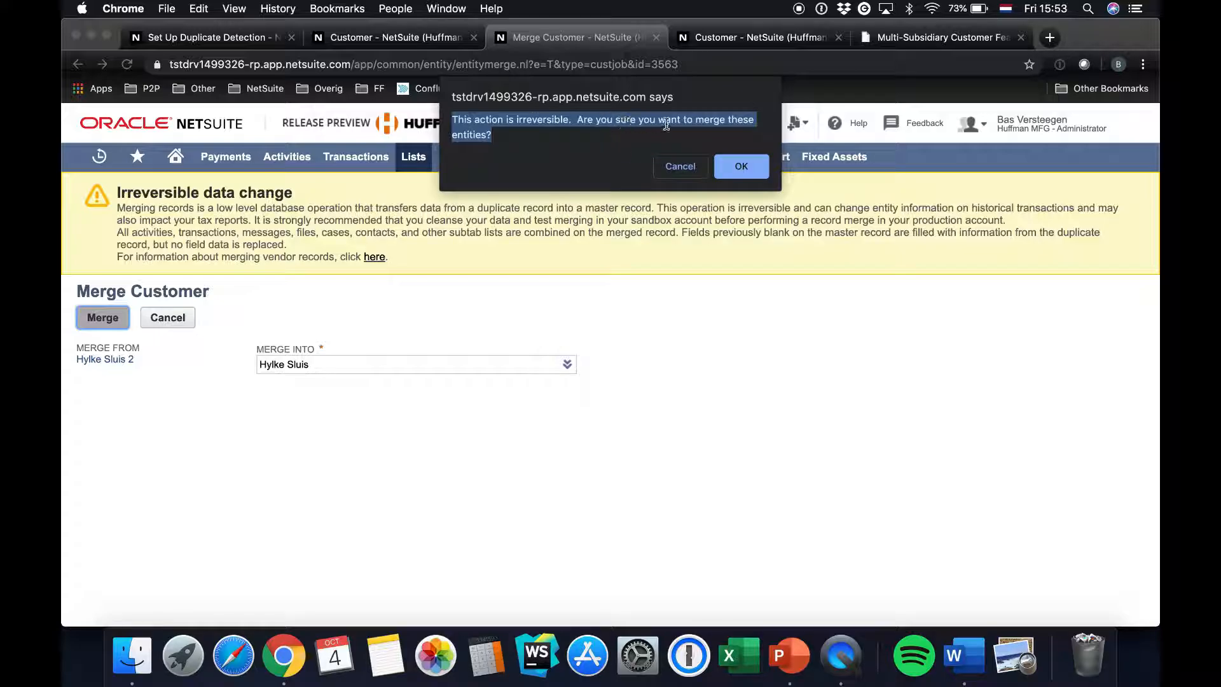
left_click(732, 168)
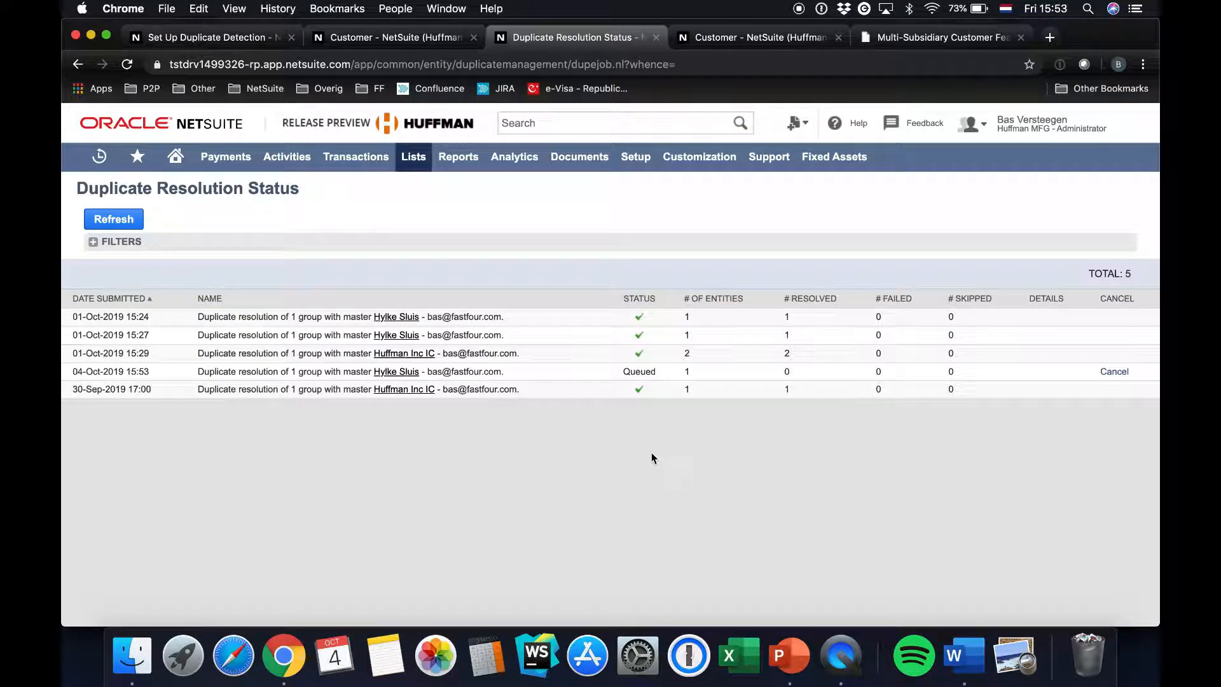
Check the status of the submitted merge job, sorting the duplicate resolution list by date submitted and refreshing it
left_click(111, 220)
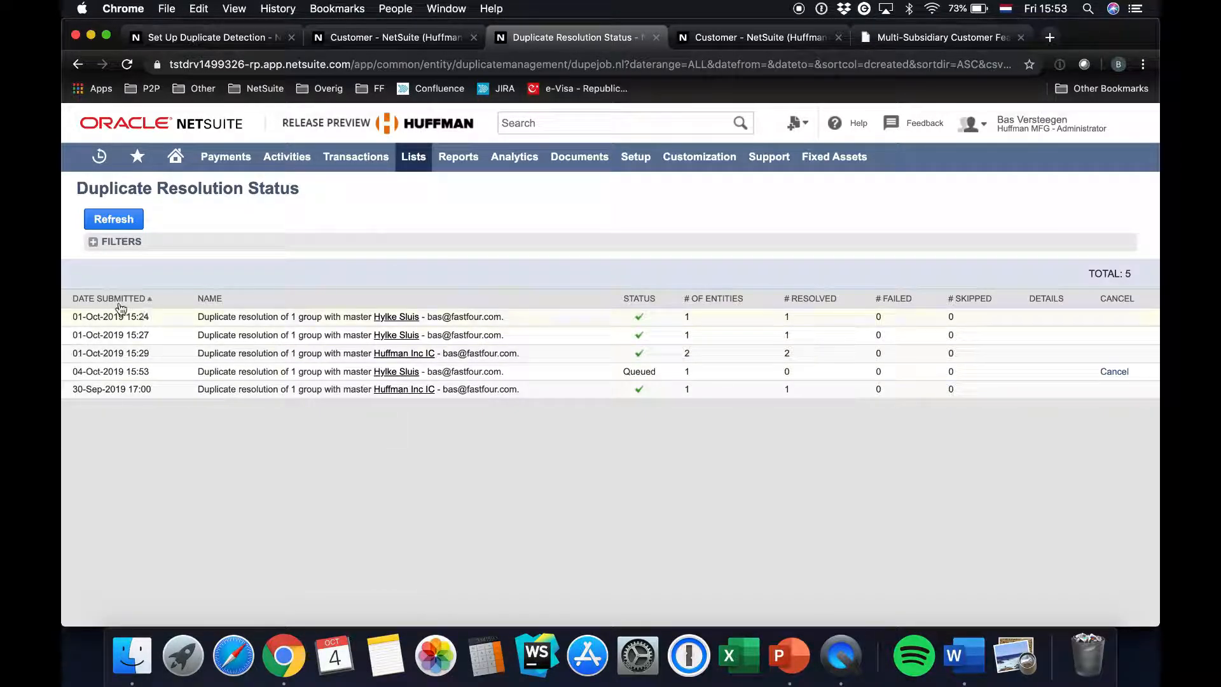
left_click(115, 300)
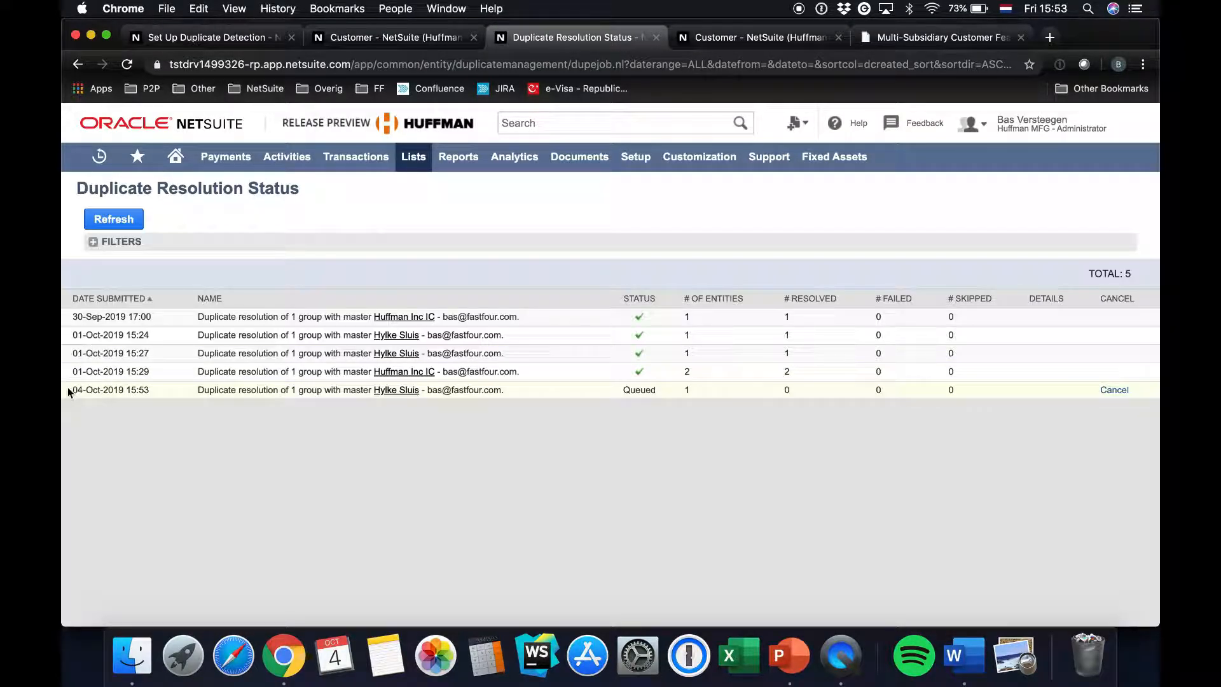
left_click_drag(67, 387, 804, 396)
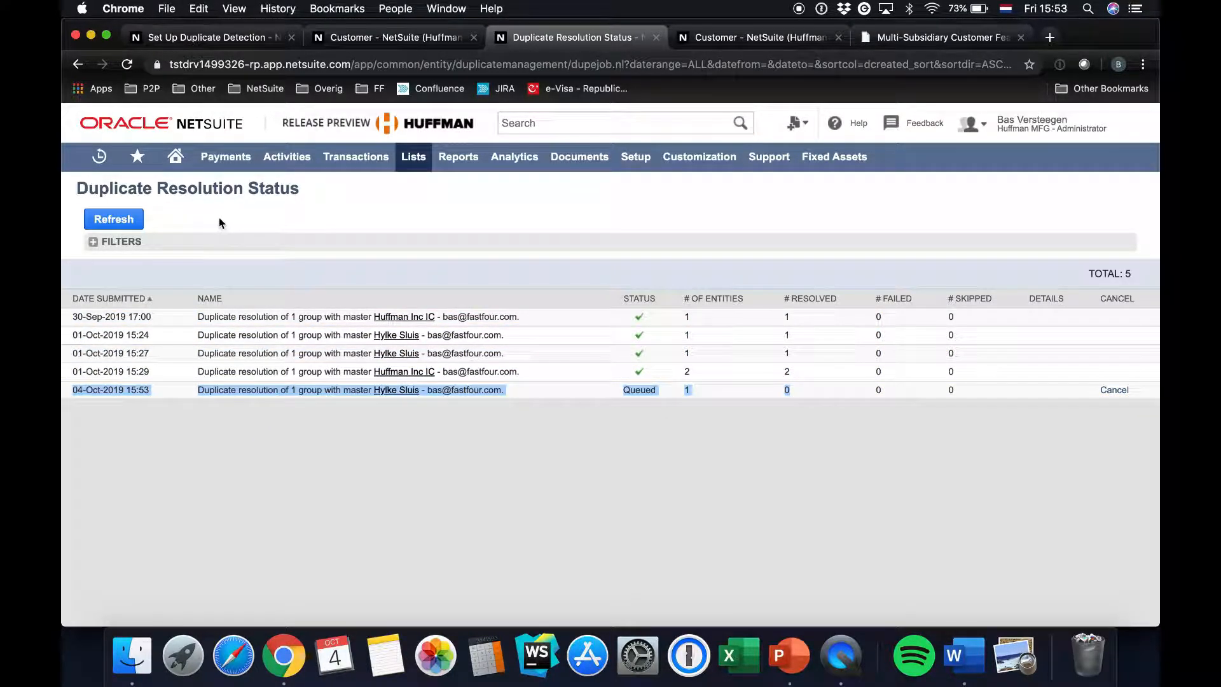
left_click(105, 220)
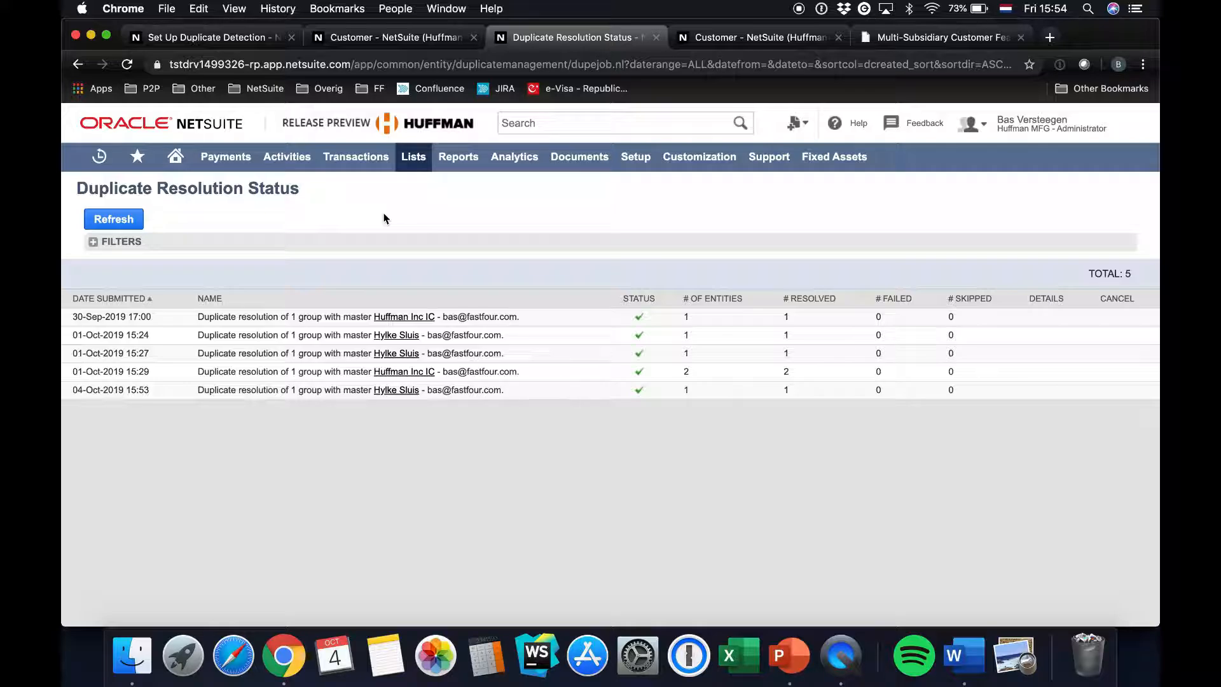
left_click_drag(183, 395, 533, 392)
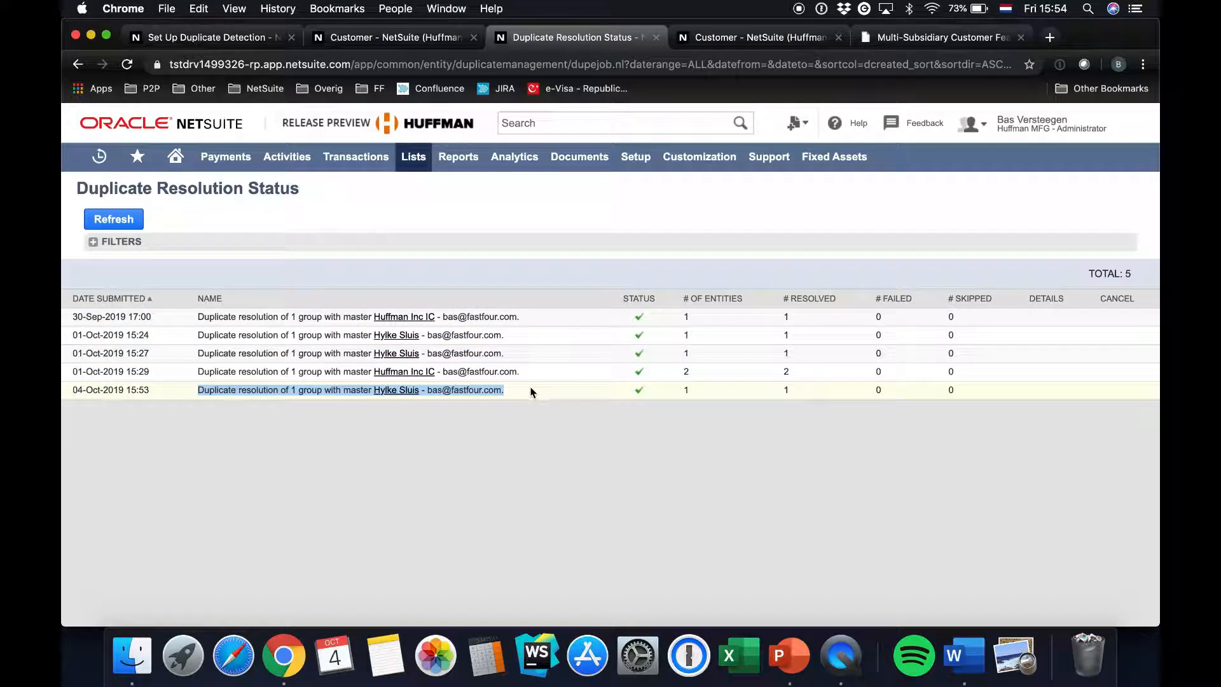
Open the master customer record from the 04-Oct-2019 15:53 merge job and review its subsidiaries and their balances
left_click(395, 390)
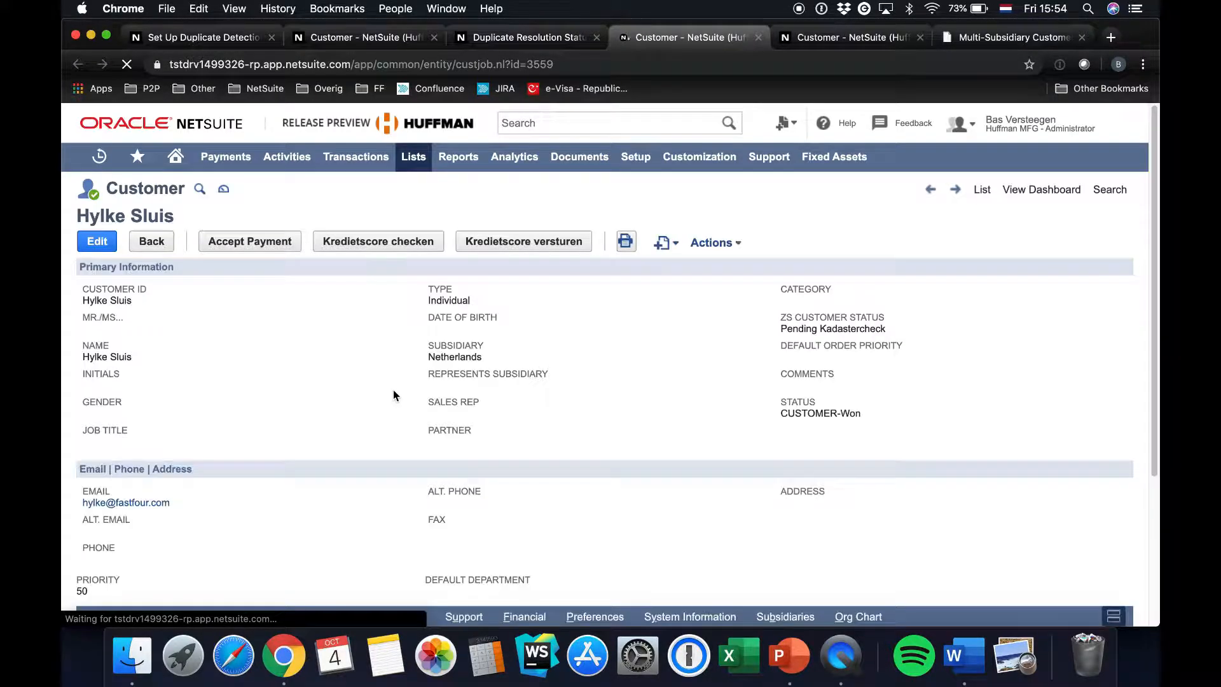
scroll(393, 390, "down", 5)
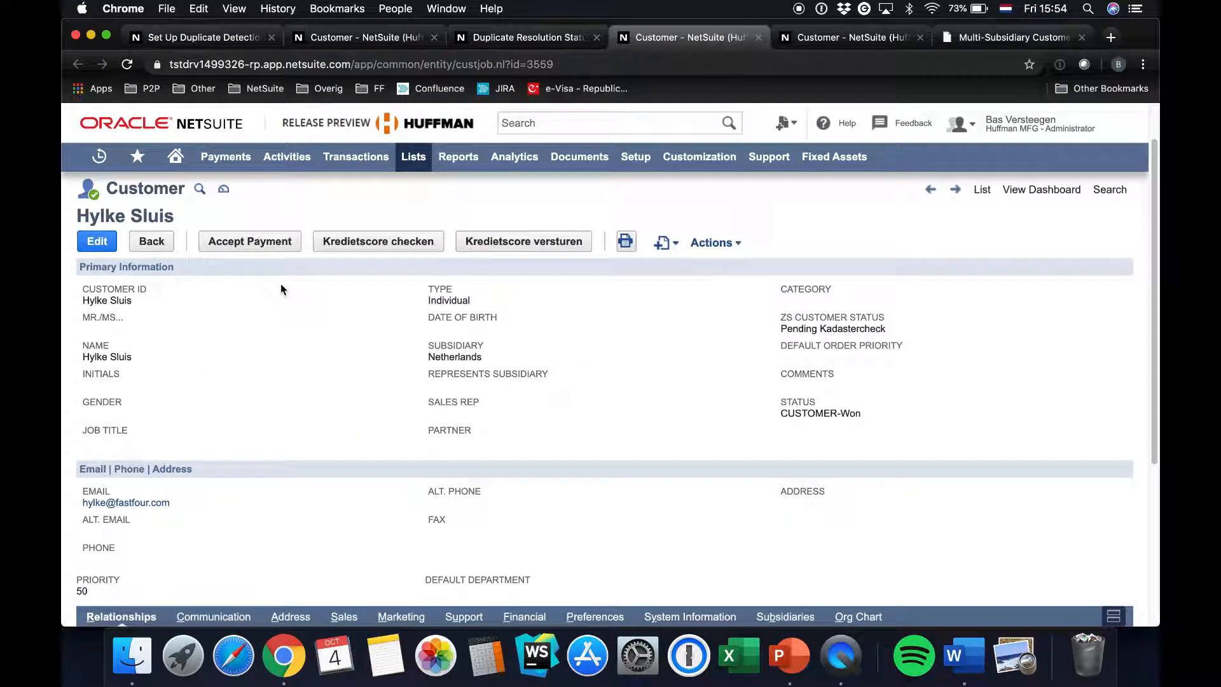
scroll(306, 449, "down", 5)
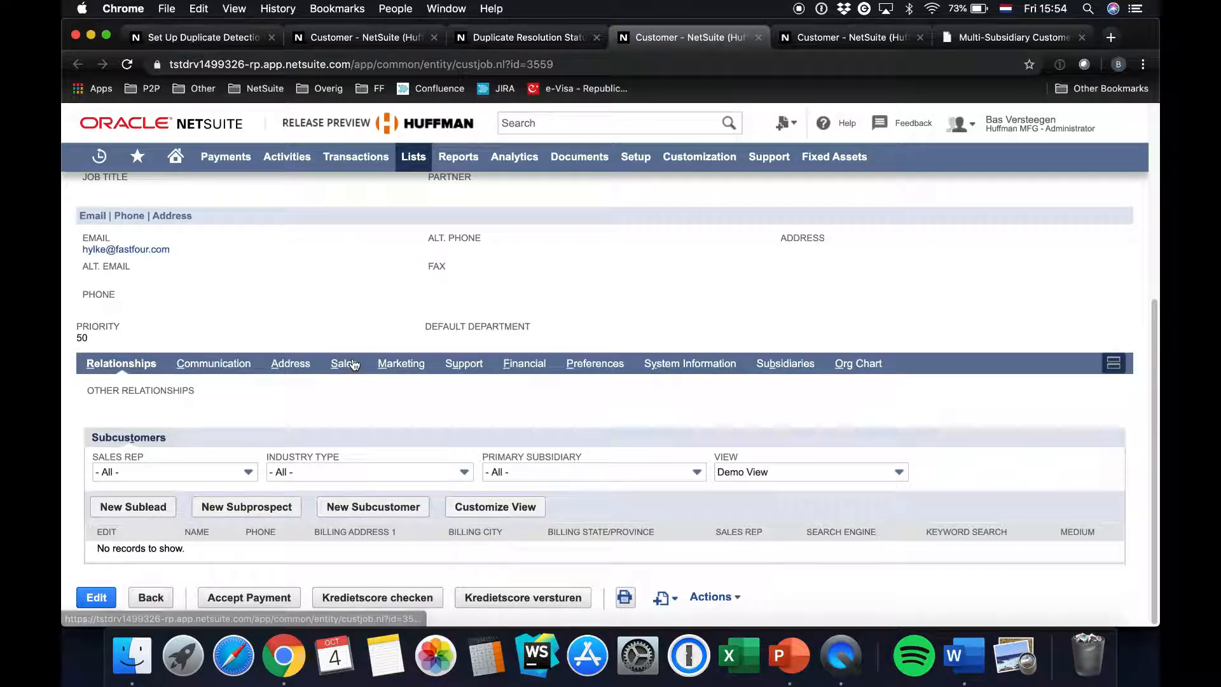
left_click(773, 364)
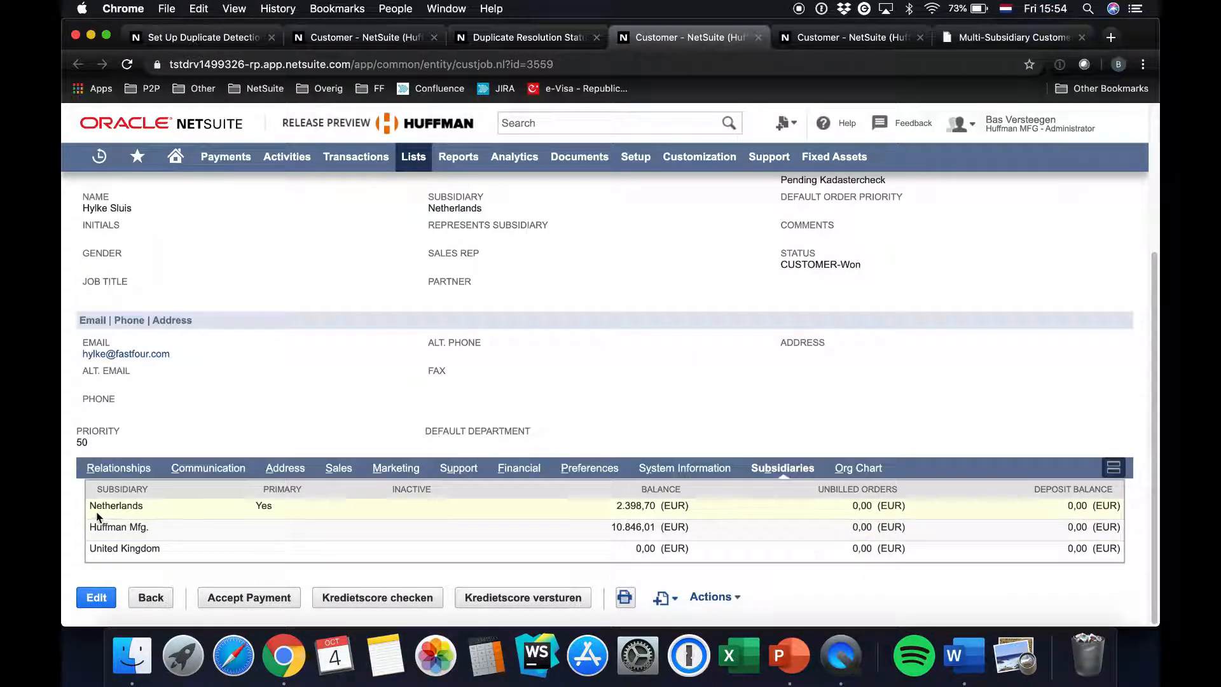
left_click_drag(89, 506, 960, 562)
left_click_drag(611, 506, 707, 539)
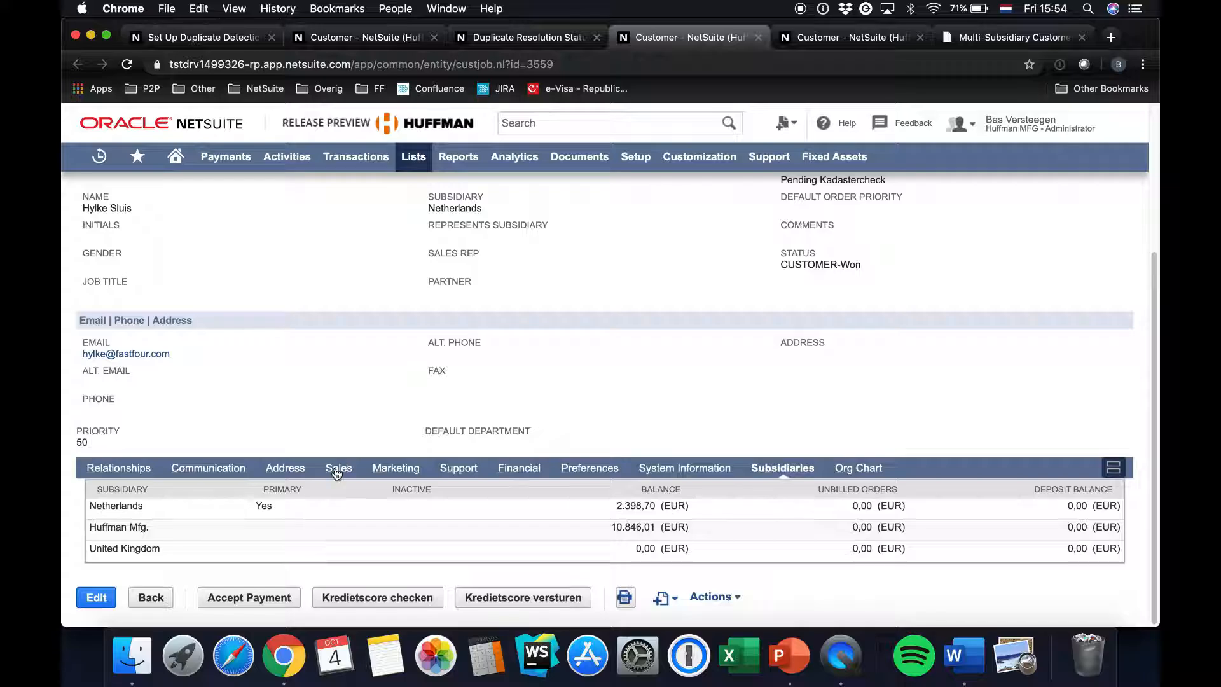
Display the merged customer record's sales transactions and check the invoice created on 04-Oct-2019
left_click(339, 468)
left_click(208, 437)
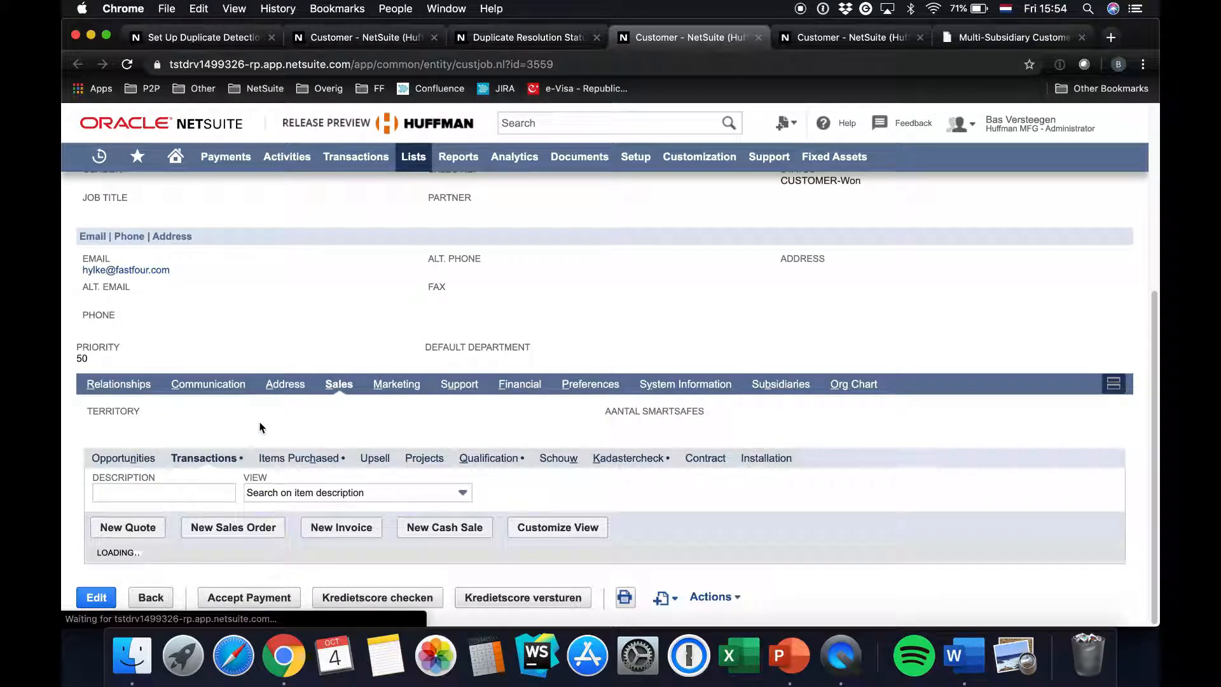
scroll(191, 508, "down", 2)
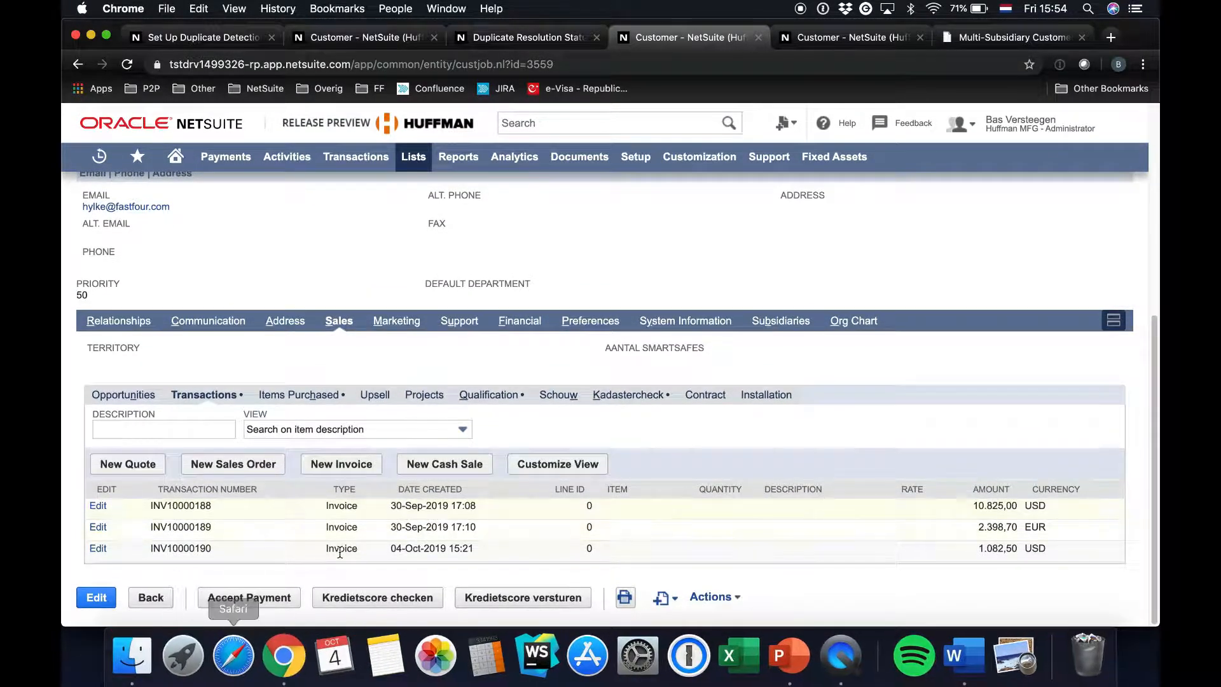
left_click_drag(145, 550, 703, 556)
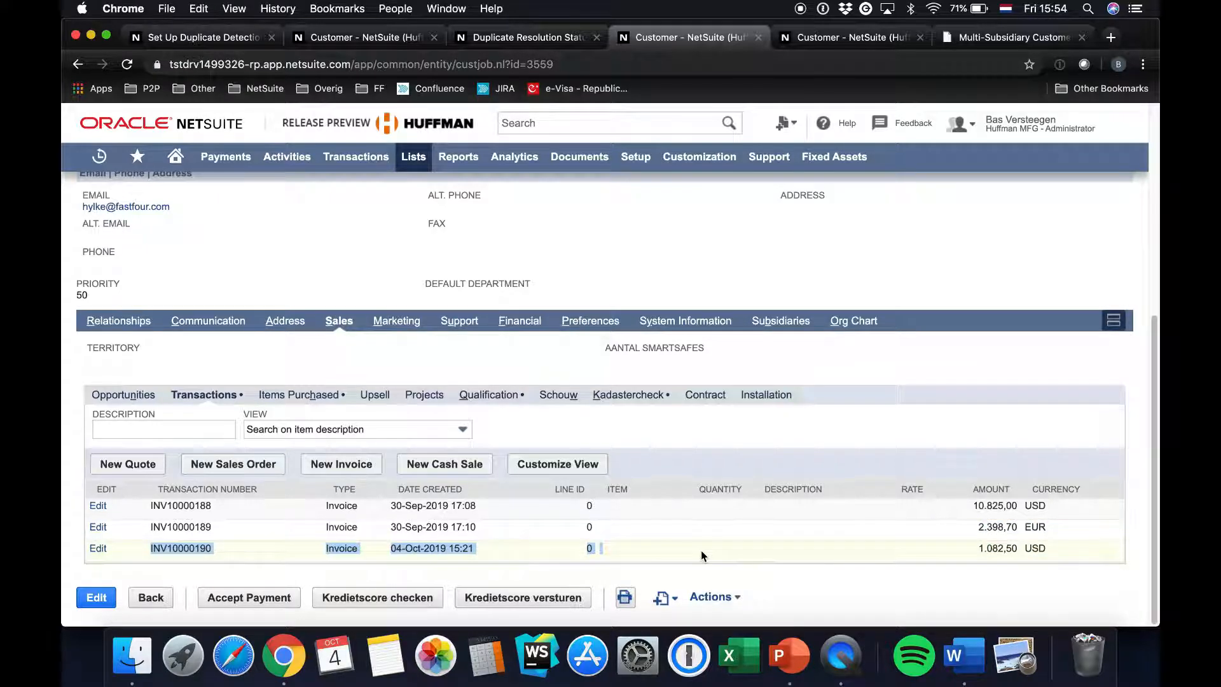
left_click(290, 257)
Open Entity Duplicate Resolution and bring the last group of customer duplicates into view
scroll(290, 257, "up", 6)
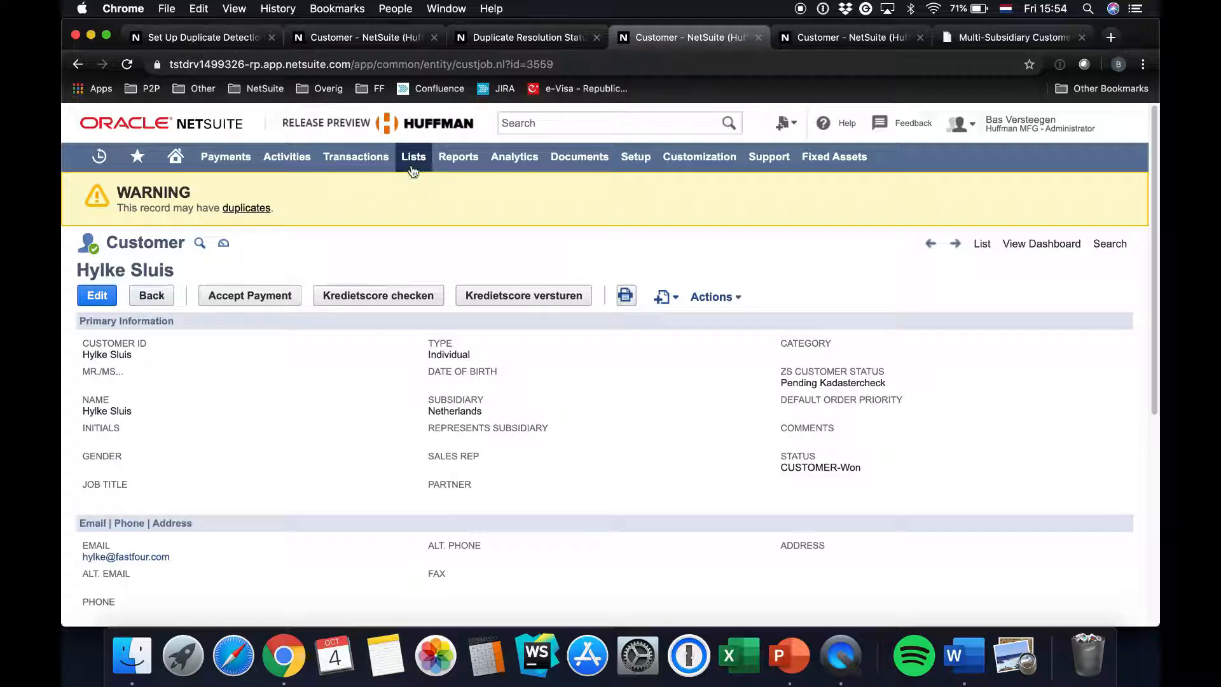
mouse_move(413, 160)
mouse_move(426, 551)
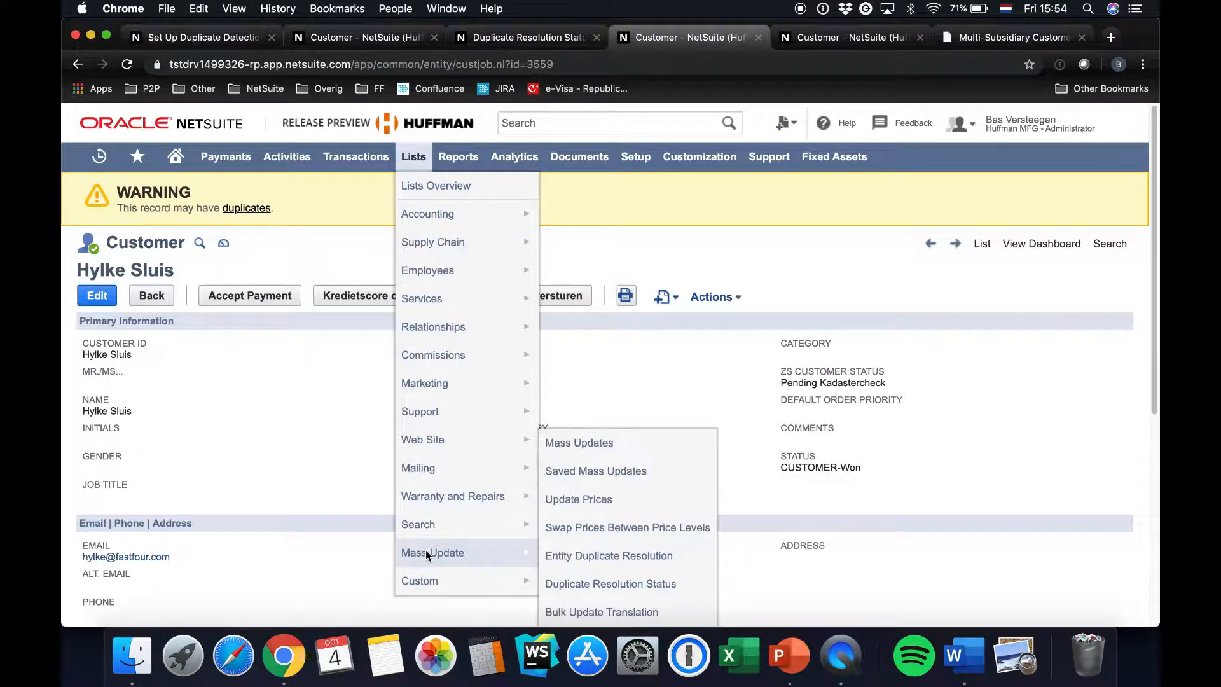
left_click(577, 557)
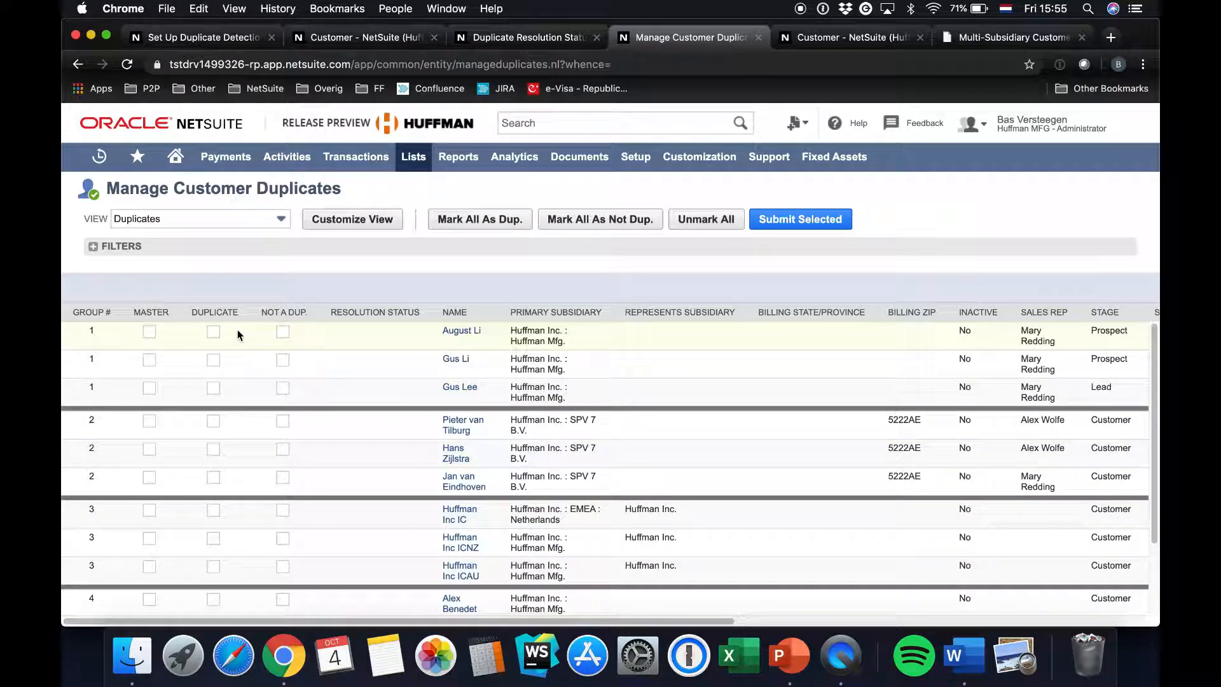
scroll(266, 335, "down", 3)
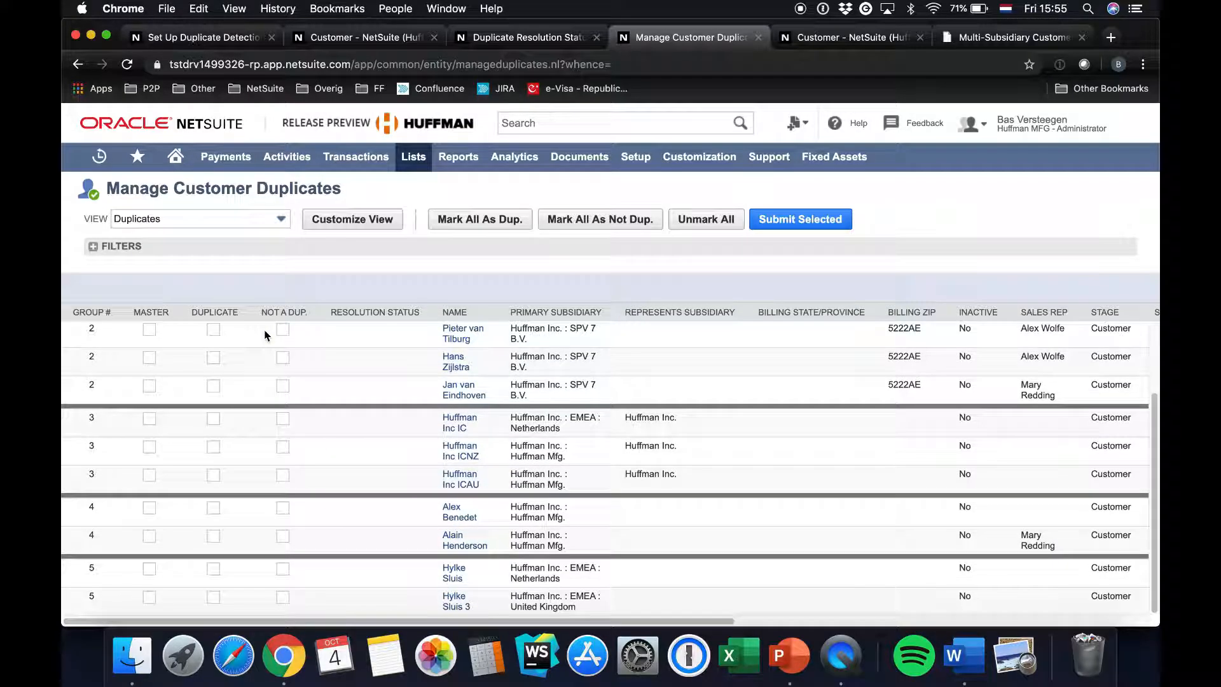
In duplicate group 5, mark the Netherlands customer record as master and the United Kingdom customer record as duplicate
left_click_drag(121, 572, 609, 612)
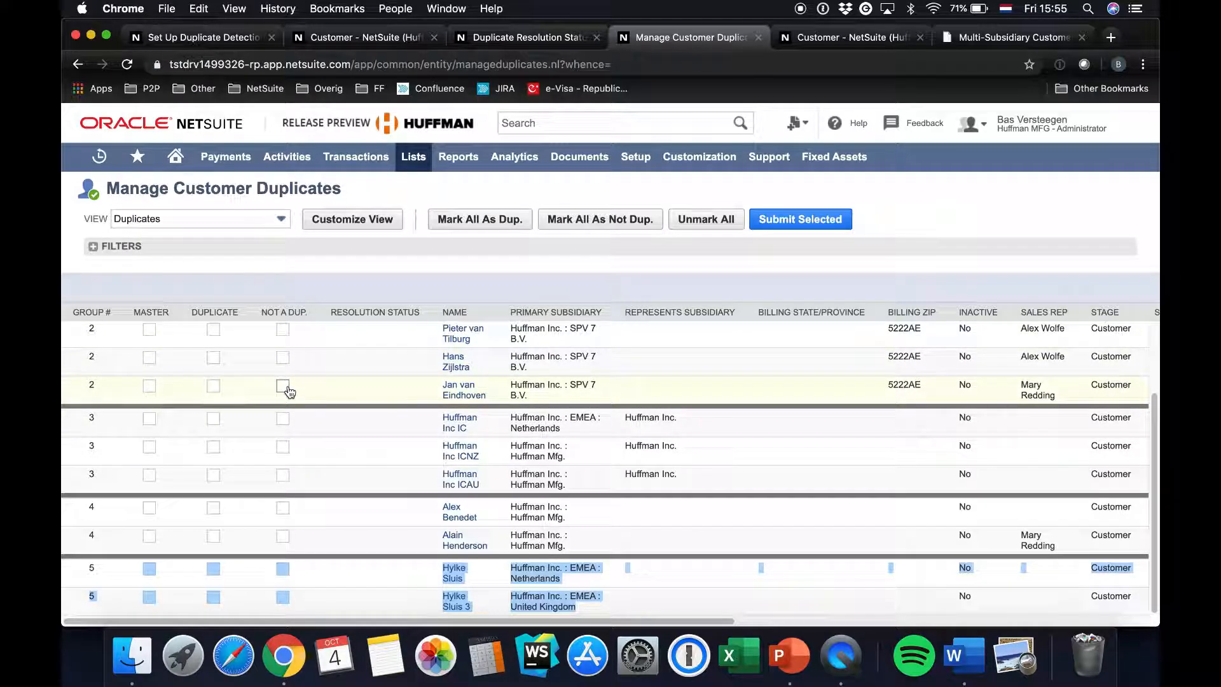
left_click(363, 584)
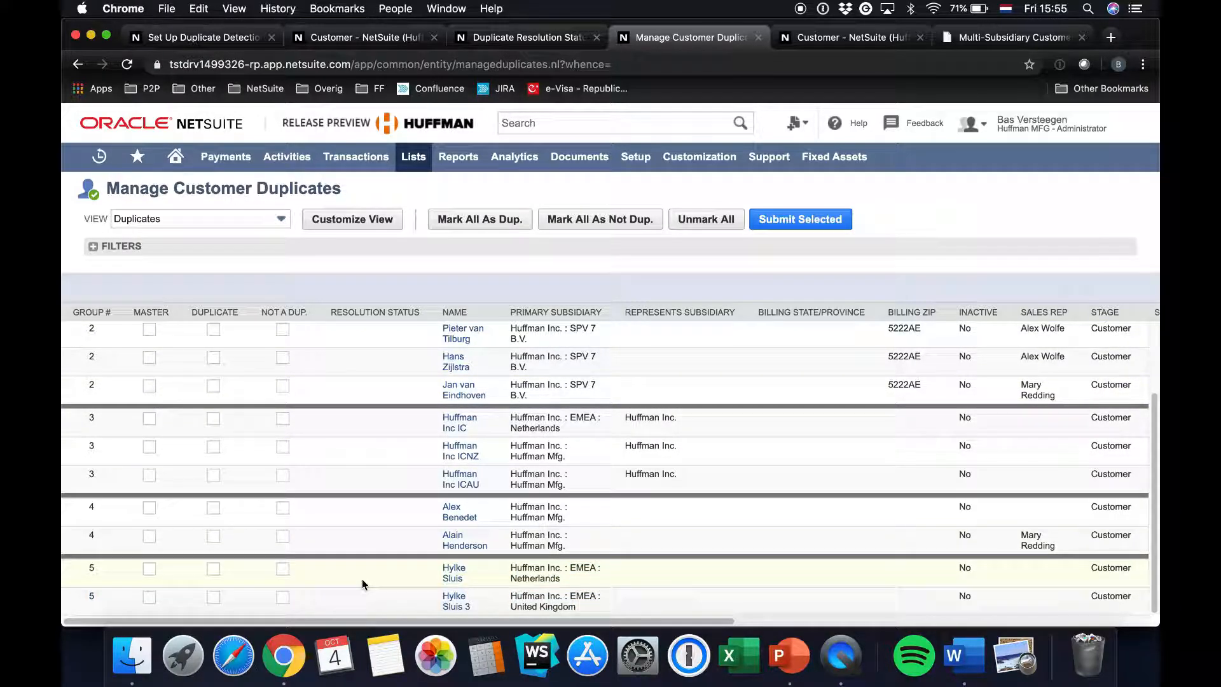
left_click_drag(419, 569, 589, 607)
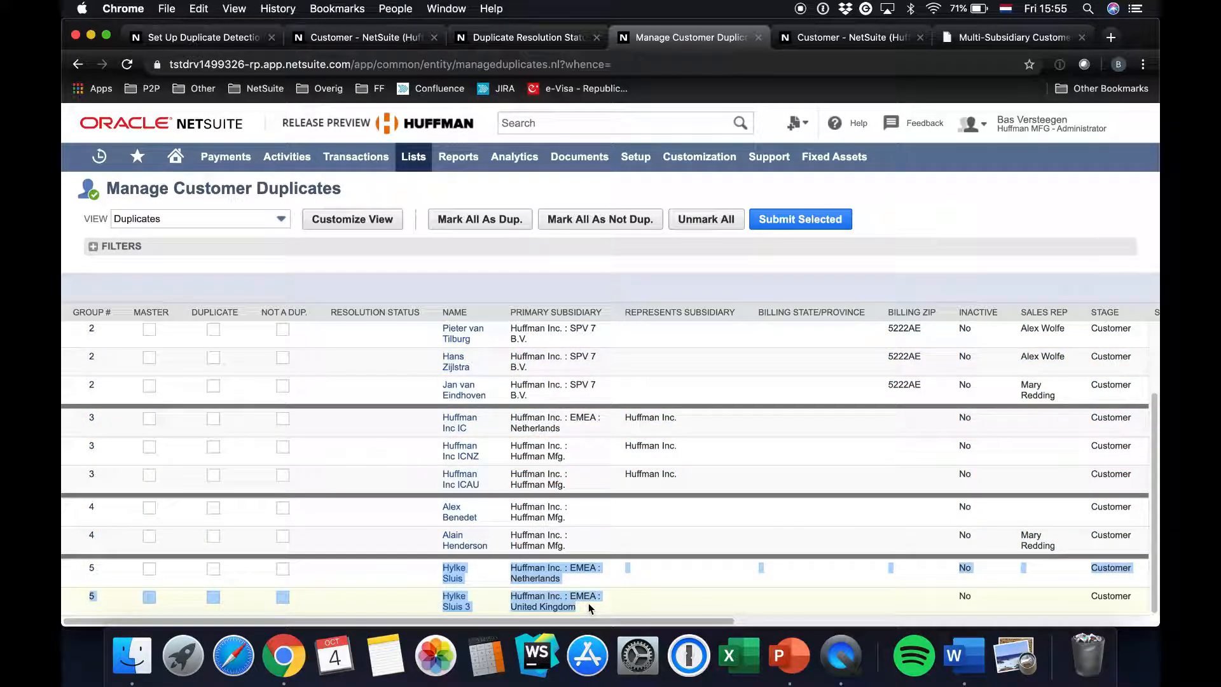
left_click(368, 564)
left_click(149, 570)
left_click_drag(479, 609, 440, 593)
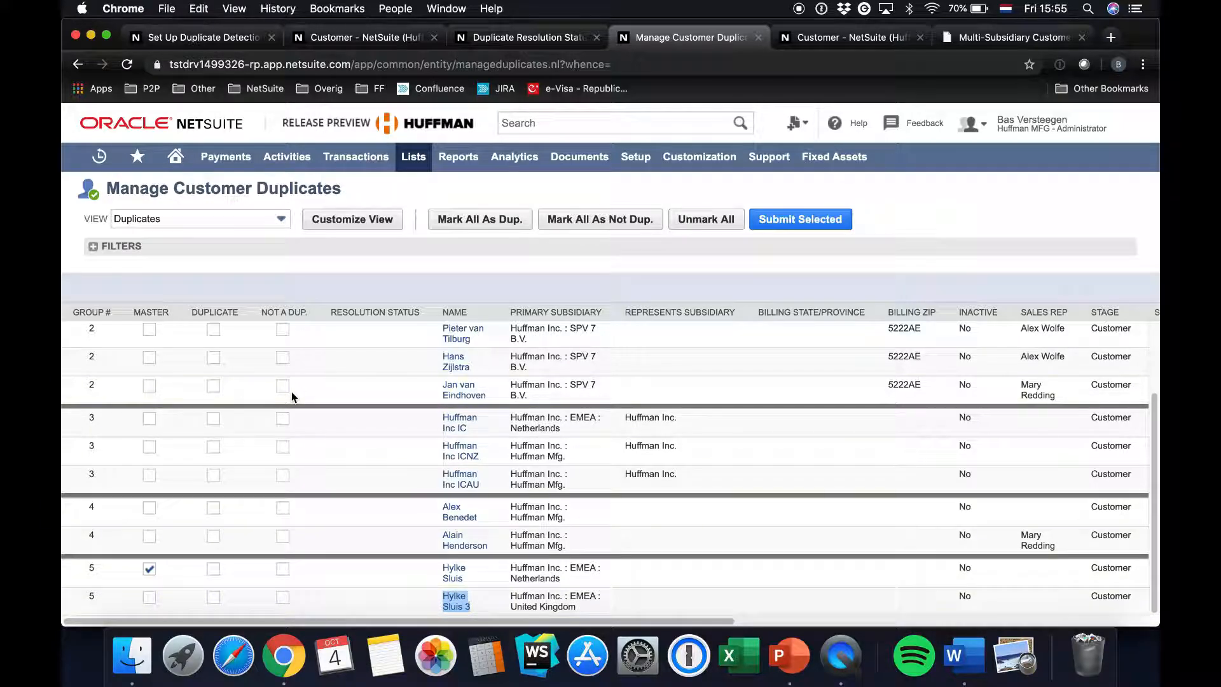
left_click(213, 597)
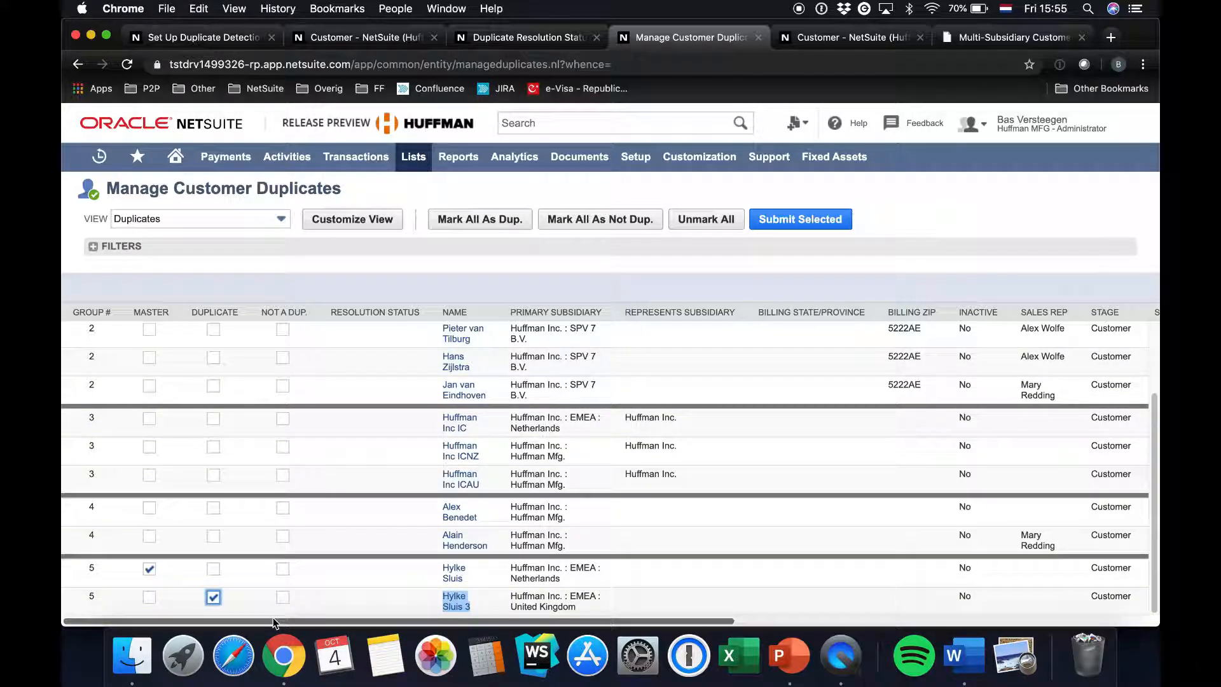
Submit the marked group 5 customers for merging, confirm the irreversible merge, and refresh the duplicate resolution status
left_click(590, 261)
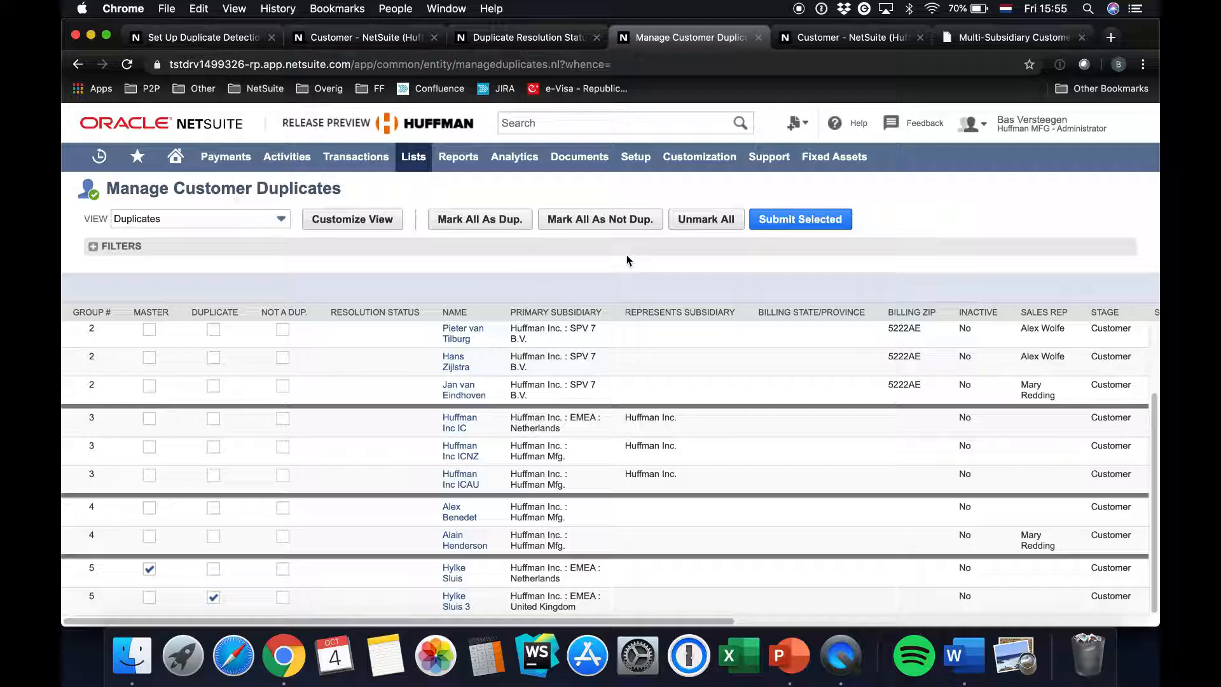
left_click(805, 221)
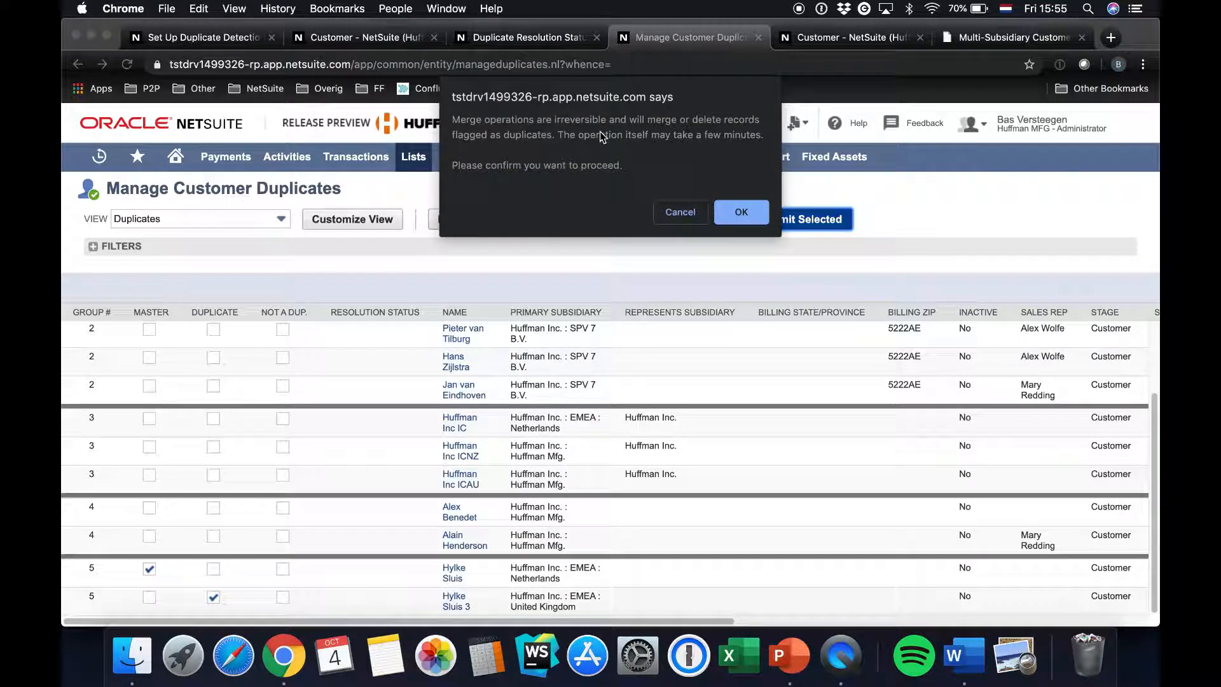
left_click(736, 218)
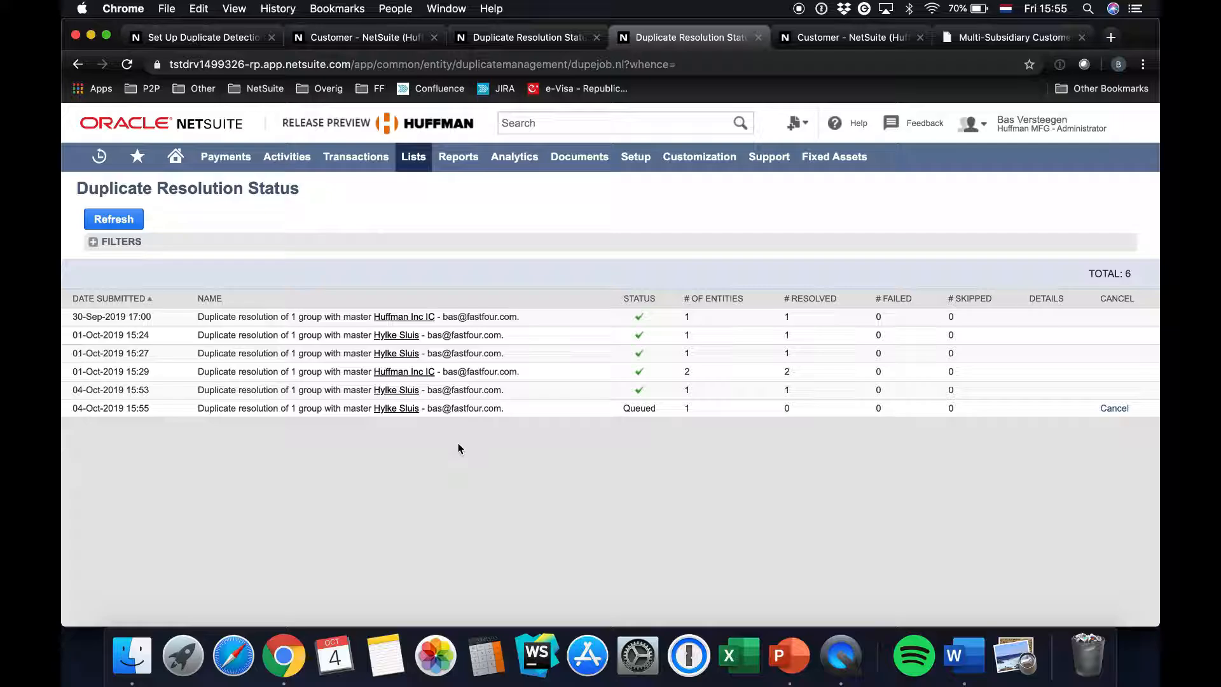
left_click_drag(197, 417, 510, 418)
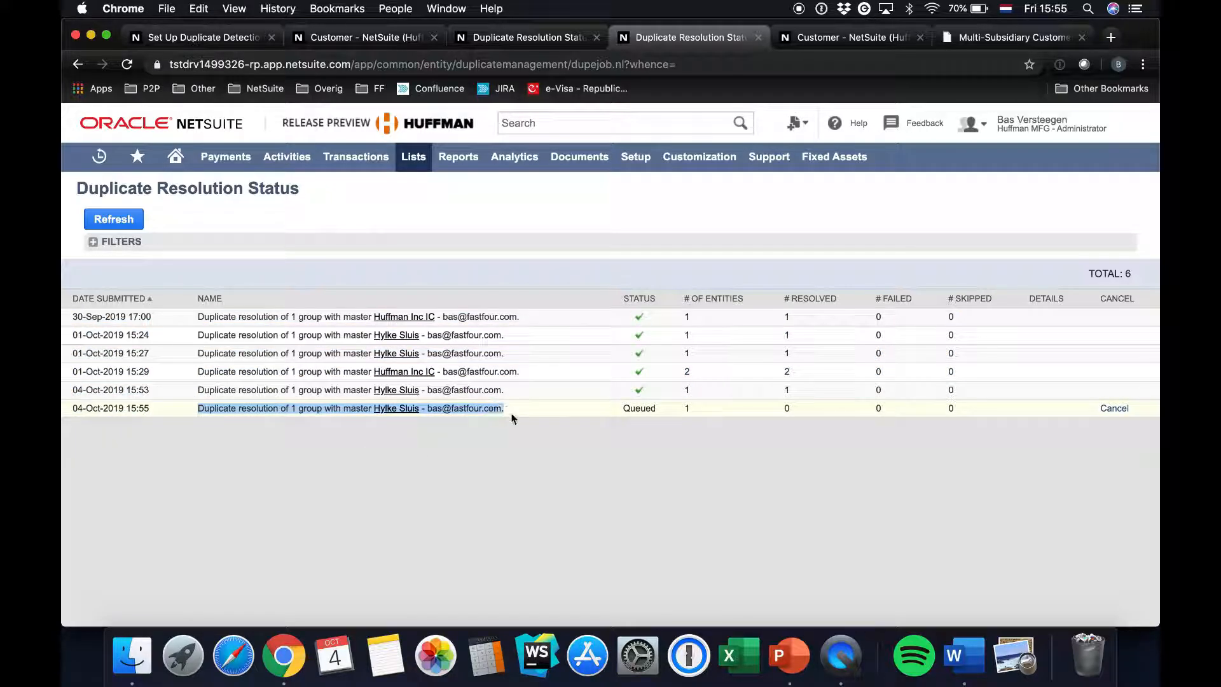
left_click(125, 218)
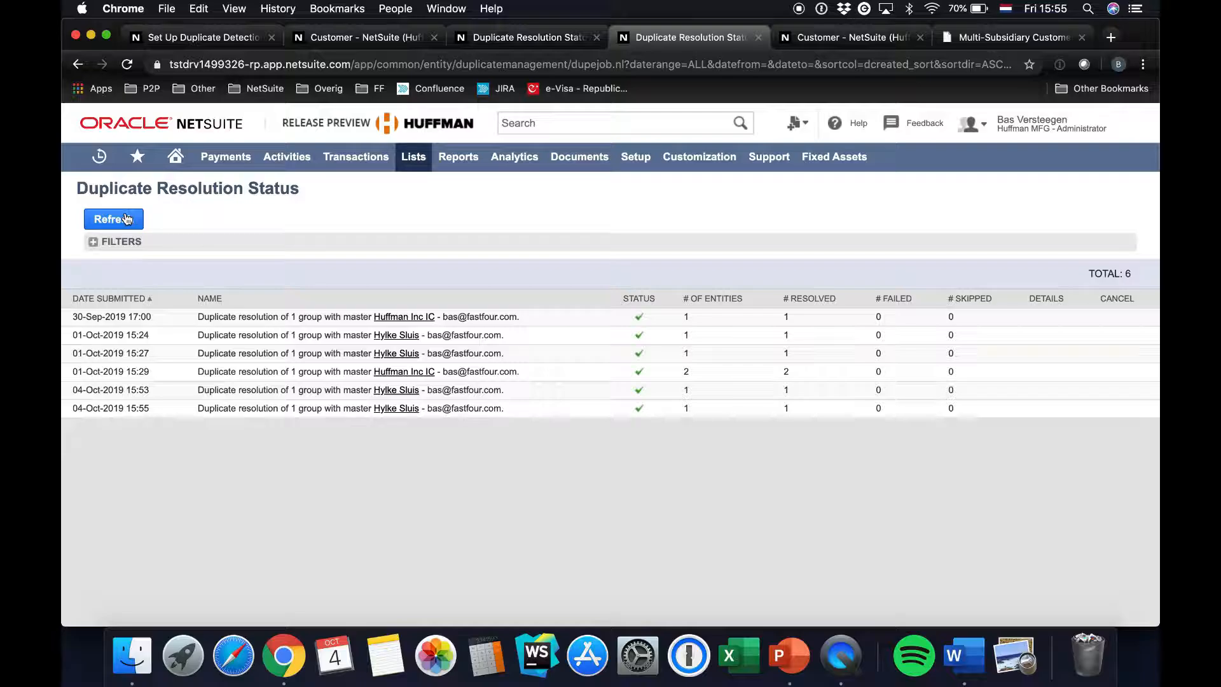
Open the master customer record from the 04-Oct-2019 15:55 merge job and review its subsidiaries and their balances
left_click(401, 408)
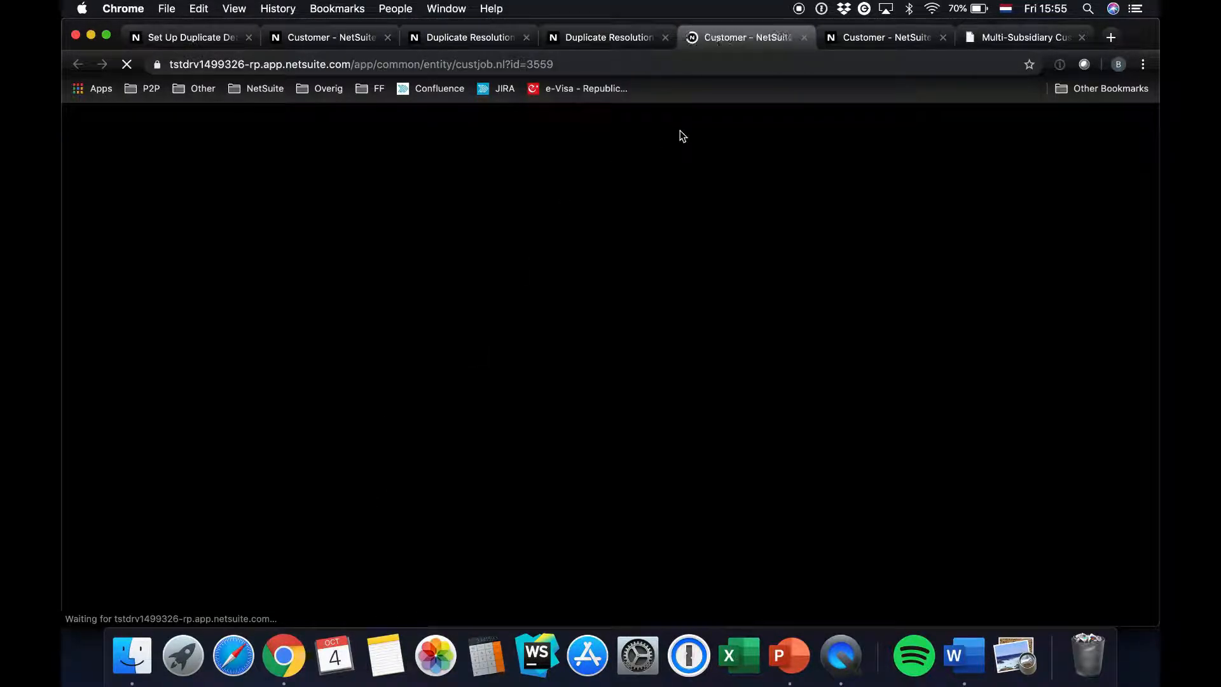
scroll(287, 365, "down", 5)
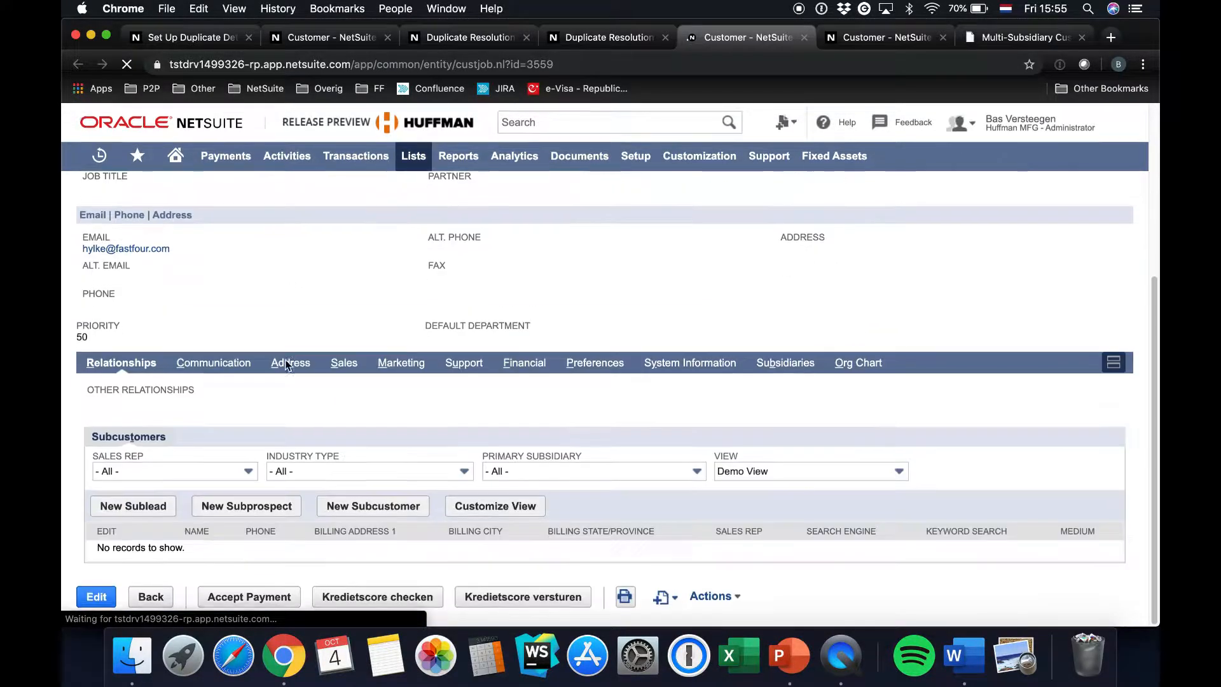
scroll(773, 363, "up", 5)
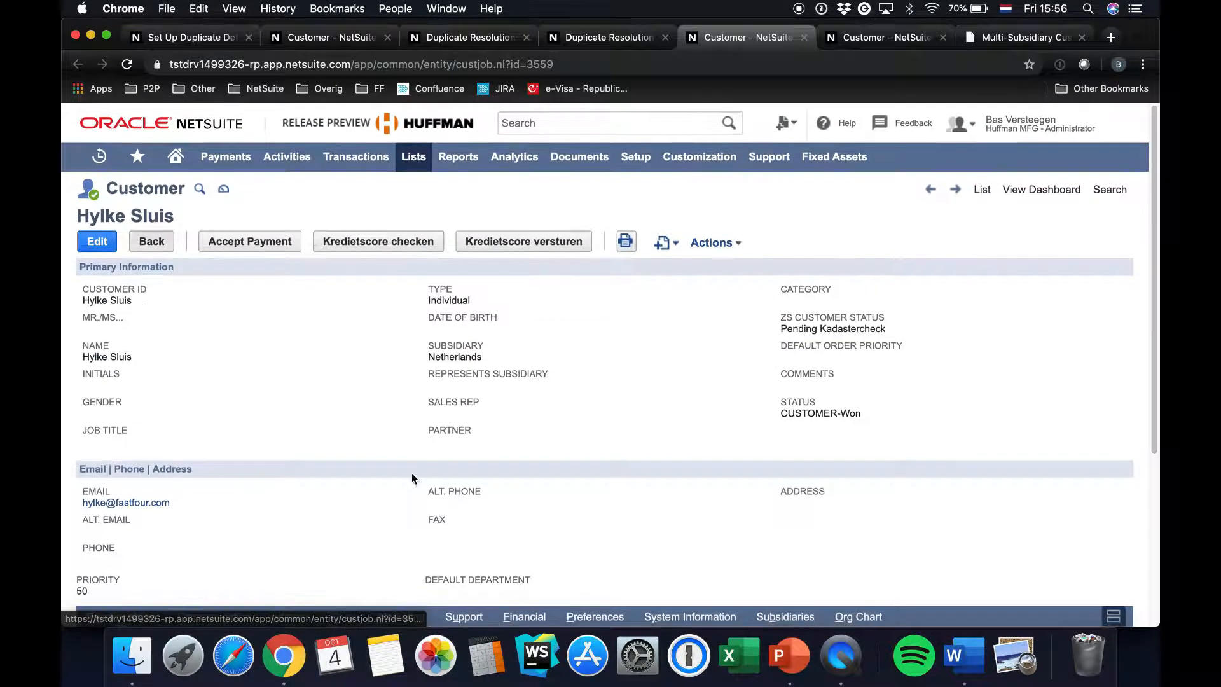
scroll(775, 392, "down", 5)
left_click(777, 364)
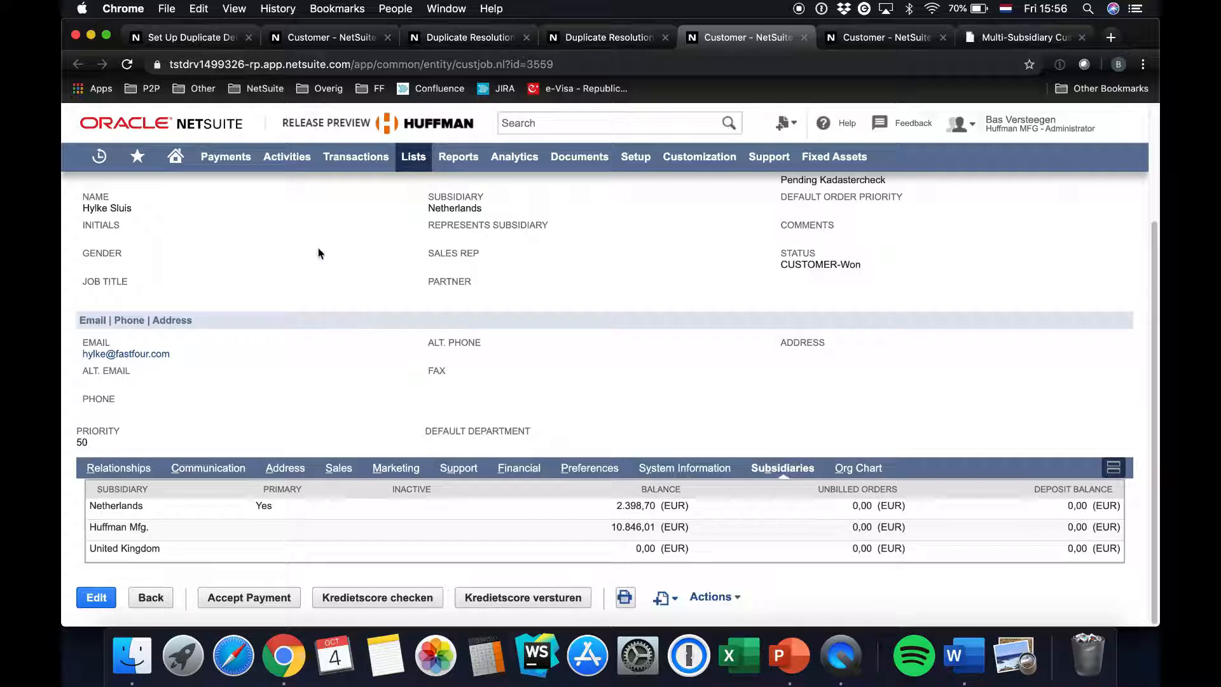
Close the leftover customer and duplicate resolution status pages, keeping one customer record open for the next merge
left_click(387, 37)
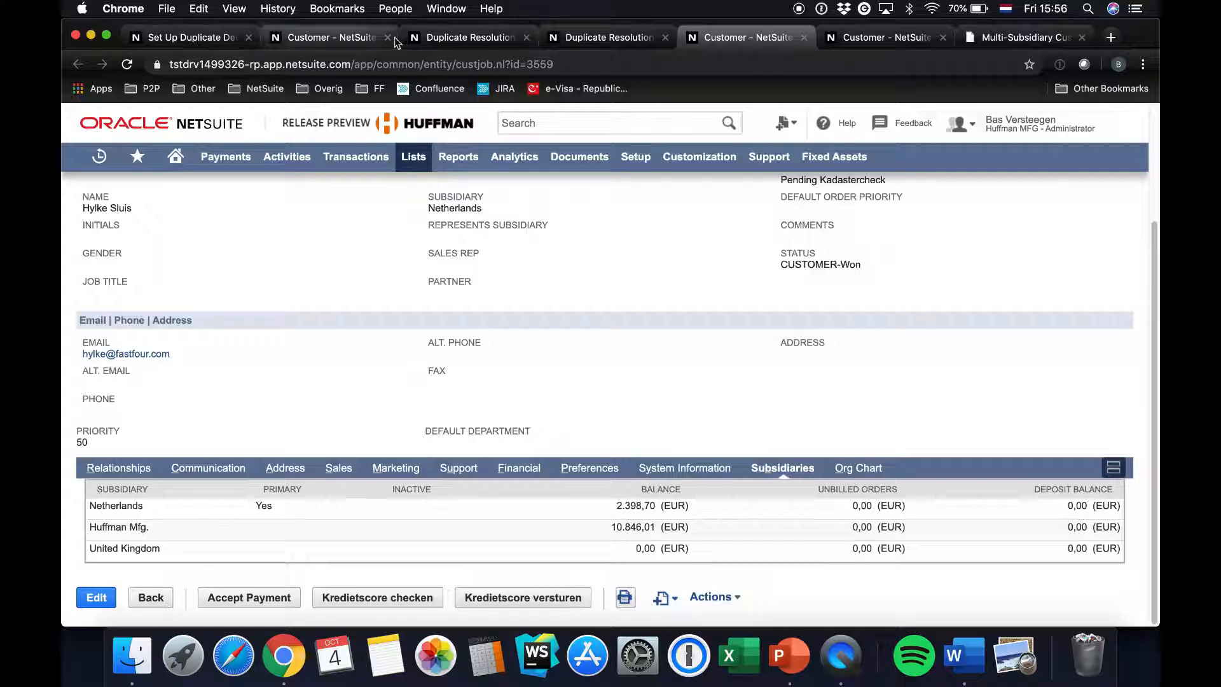
left_click(387, 37)
left_click(388, 37)
left_click(388, 37)
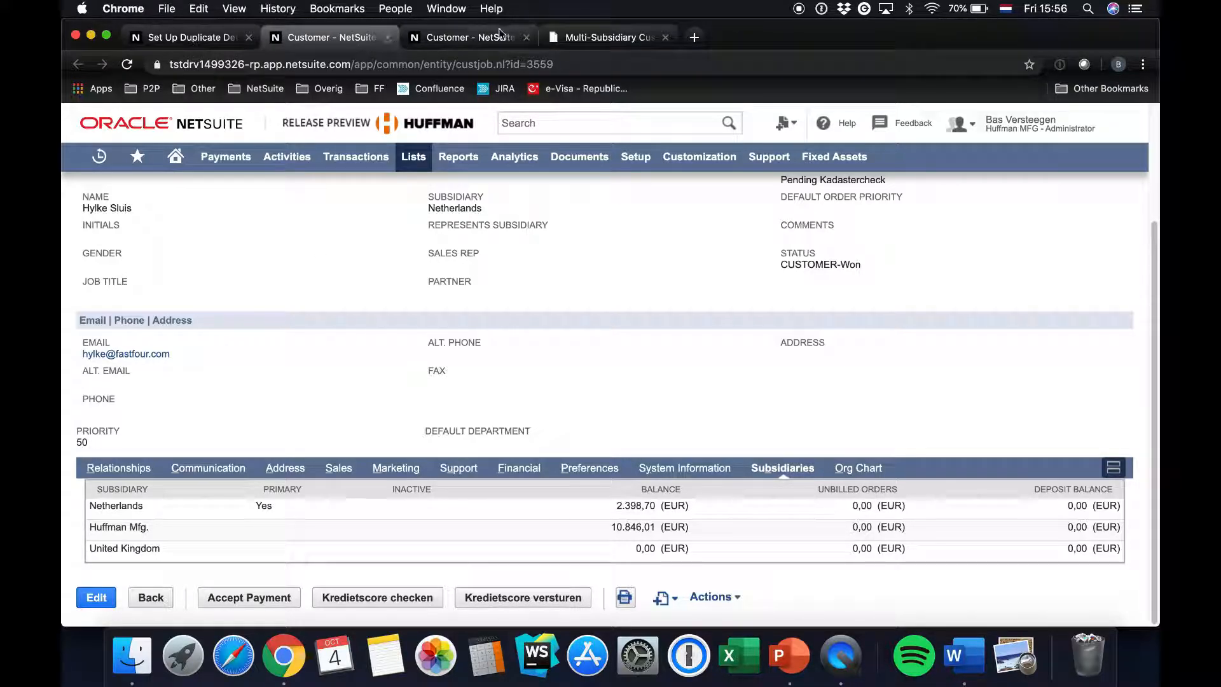
Open Entity Duplicate Resolution again and locate the Huffman Inc intercompany customers in duplicate group 3
mouse_move(414, 166)
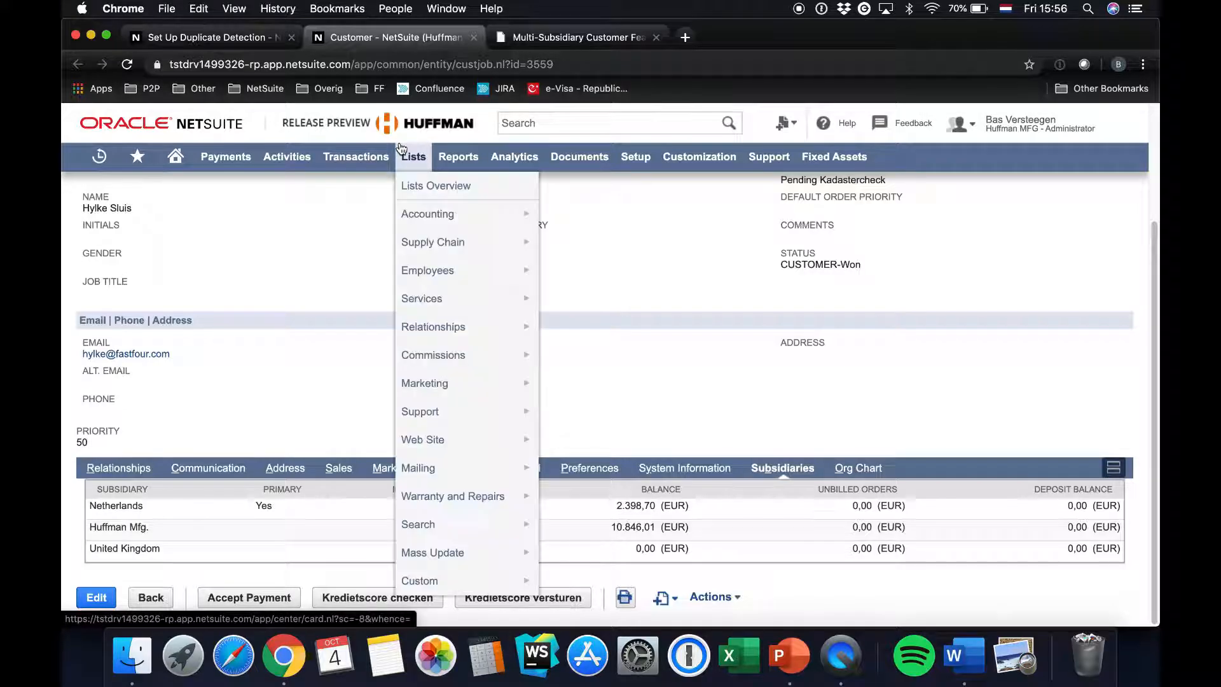
mouse_move(427, 548)
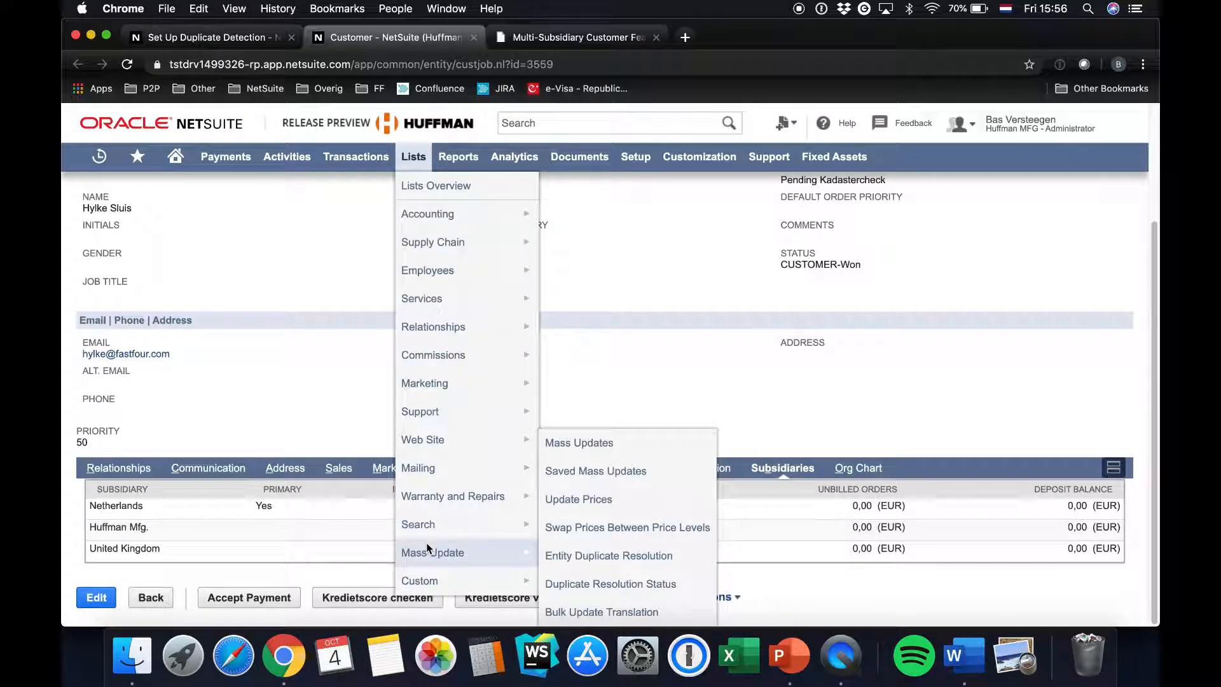
left_click(630, 555)
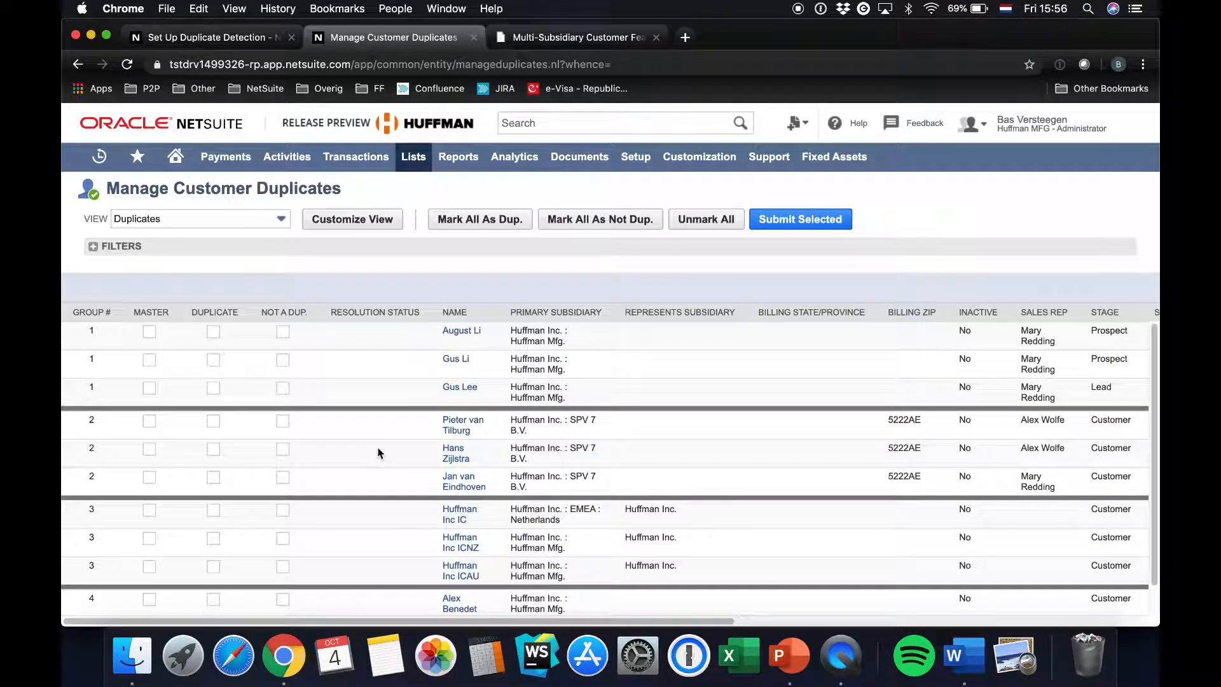
scroll(378, 454, "down", 1)
left_click_drag(118, 479, 790, 552)
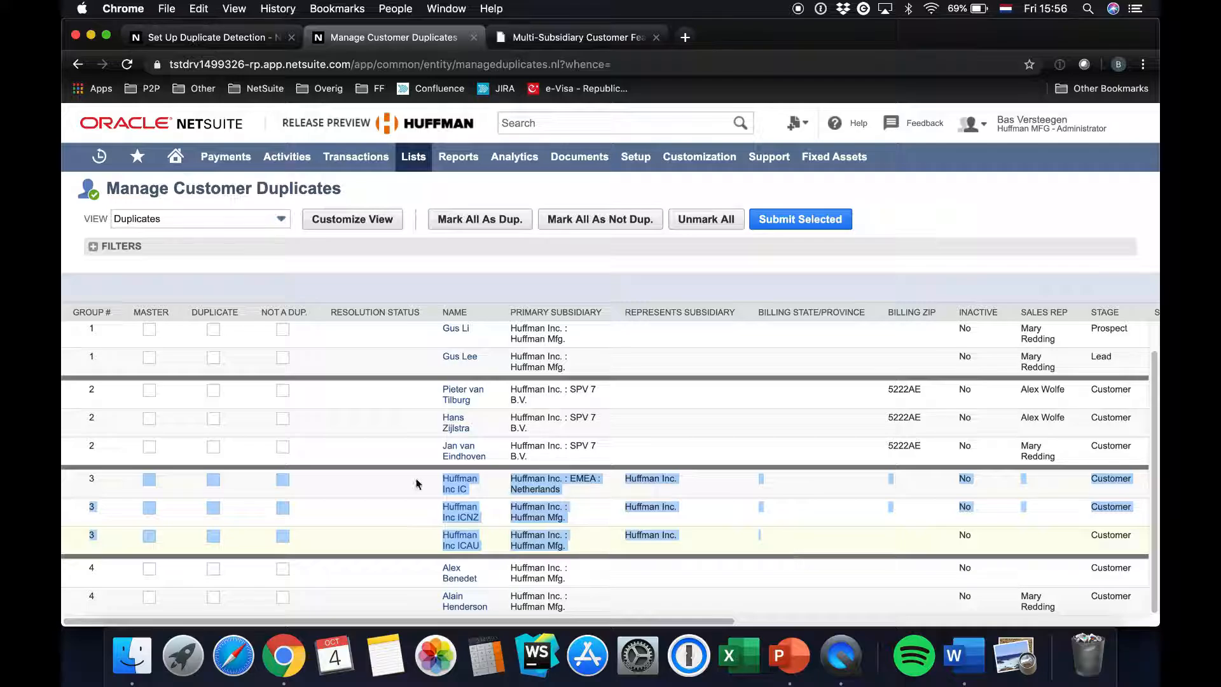
left_click(349, 491)
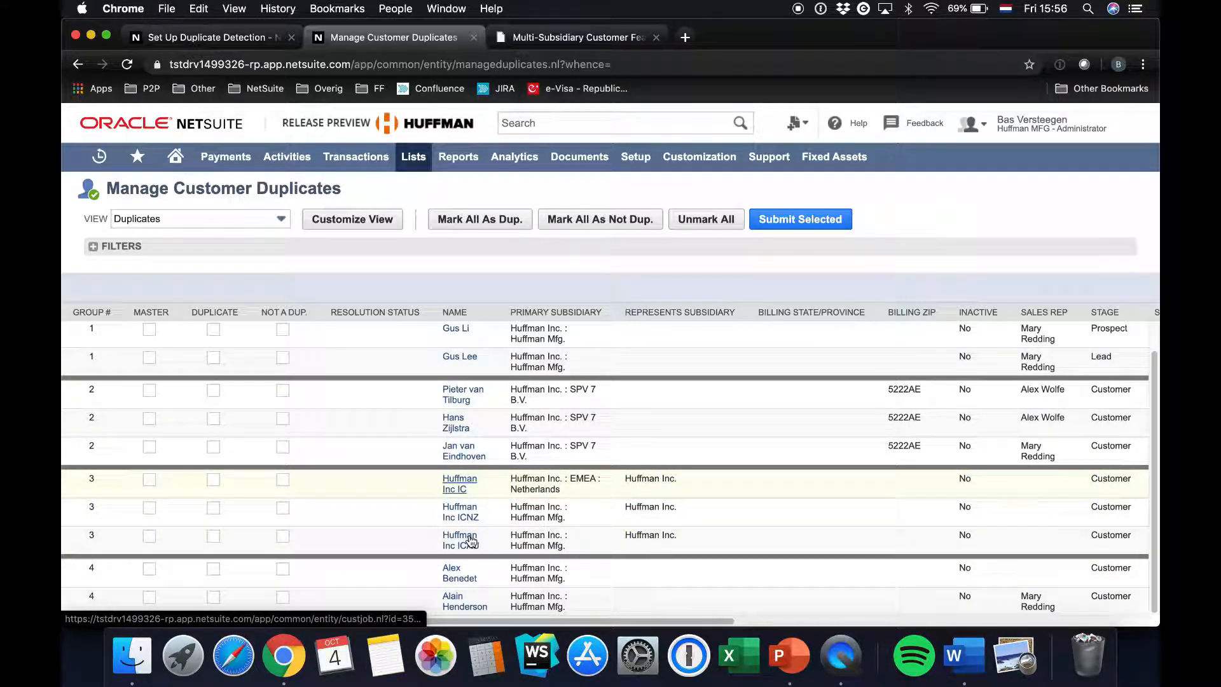
Open the customer records of duplicate group 3 in separate browser tabs
left_click(454, 497, "super")
left_click(455, 496, "super")
left_click(457, 496, "super")
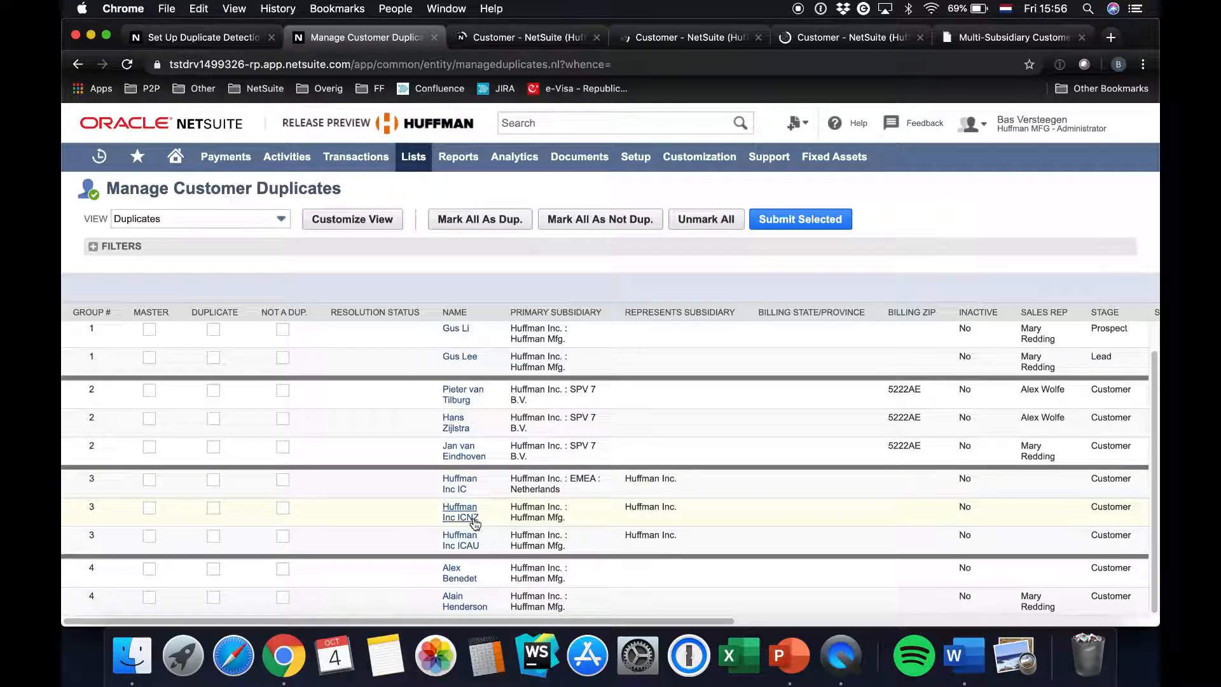
mouse_move(444, 520)
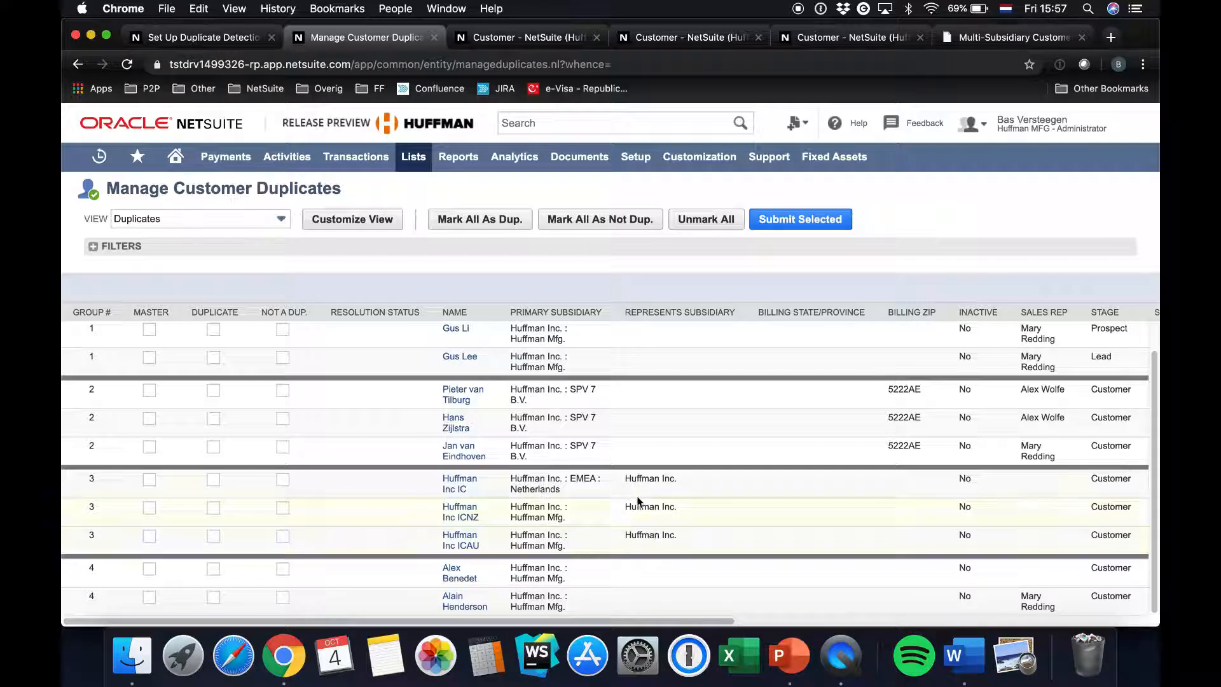
Compare the represented subsidiary on the Huffman Inc IC and Huffman Inc ICNZ records and close the third customer record
left_click(521, 37)
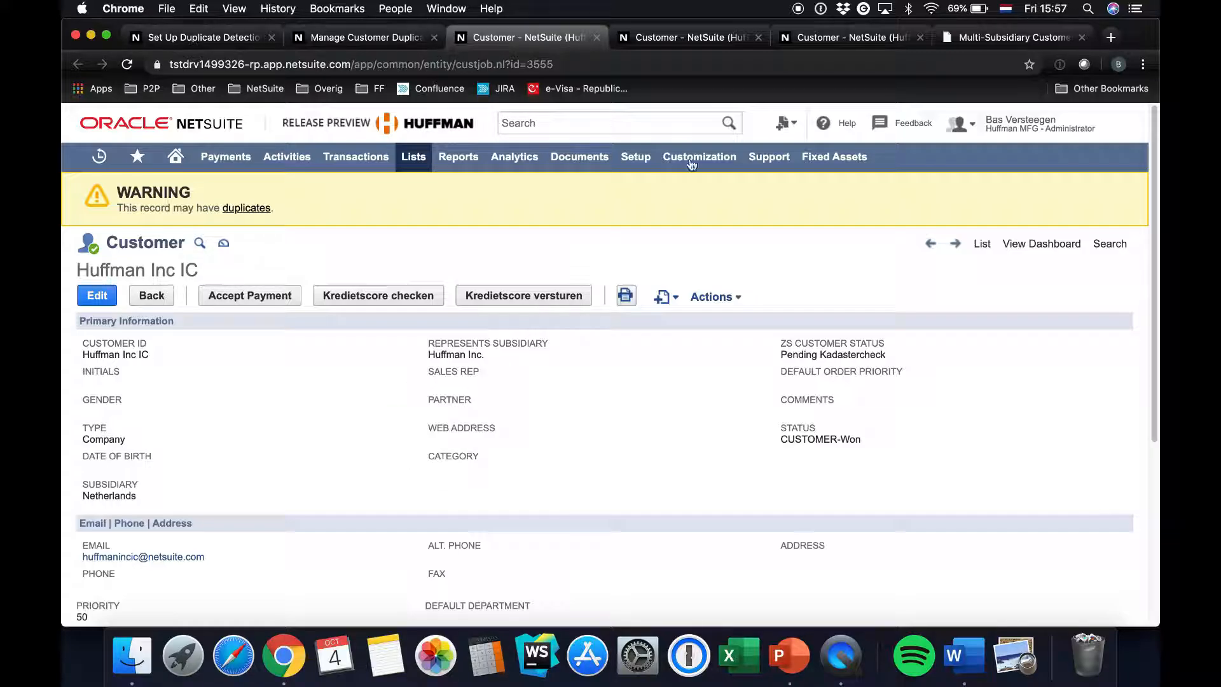
left_click(662, 36)
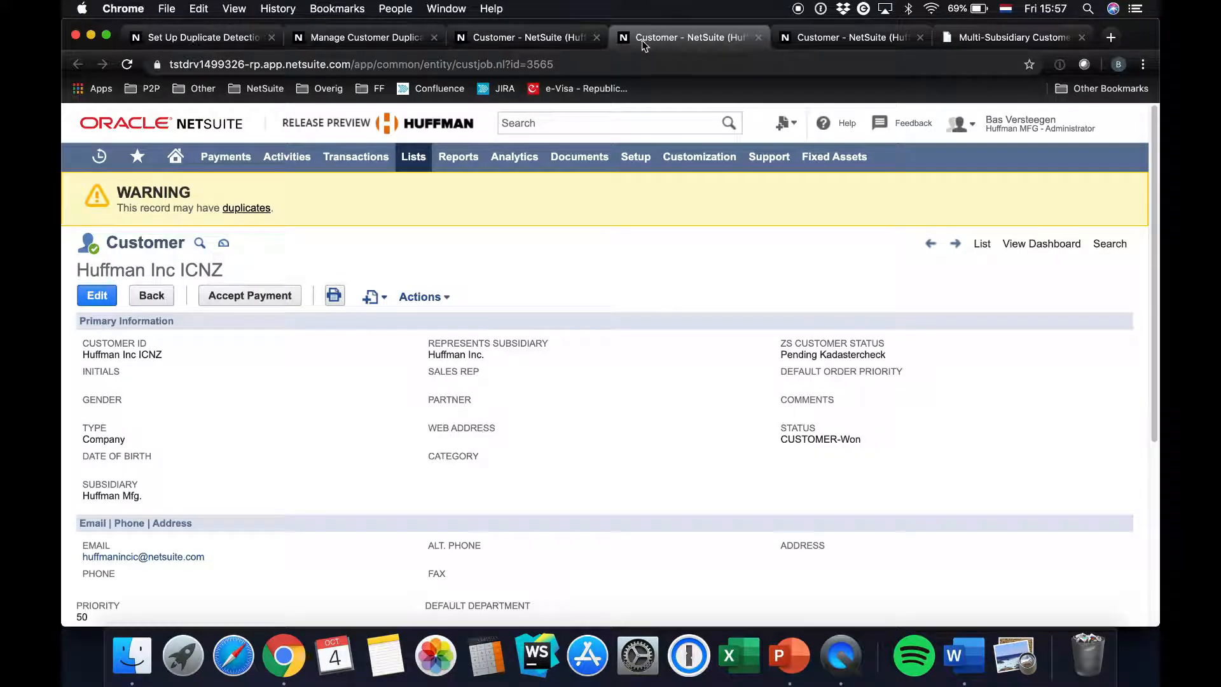
left_click_drag(430, 358, 486, 363)
left_click(515, 35)
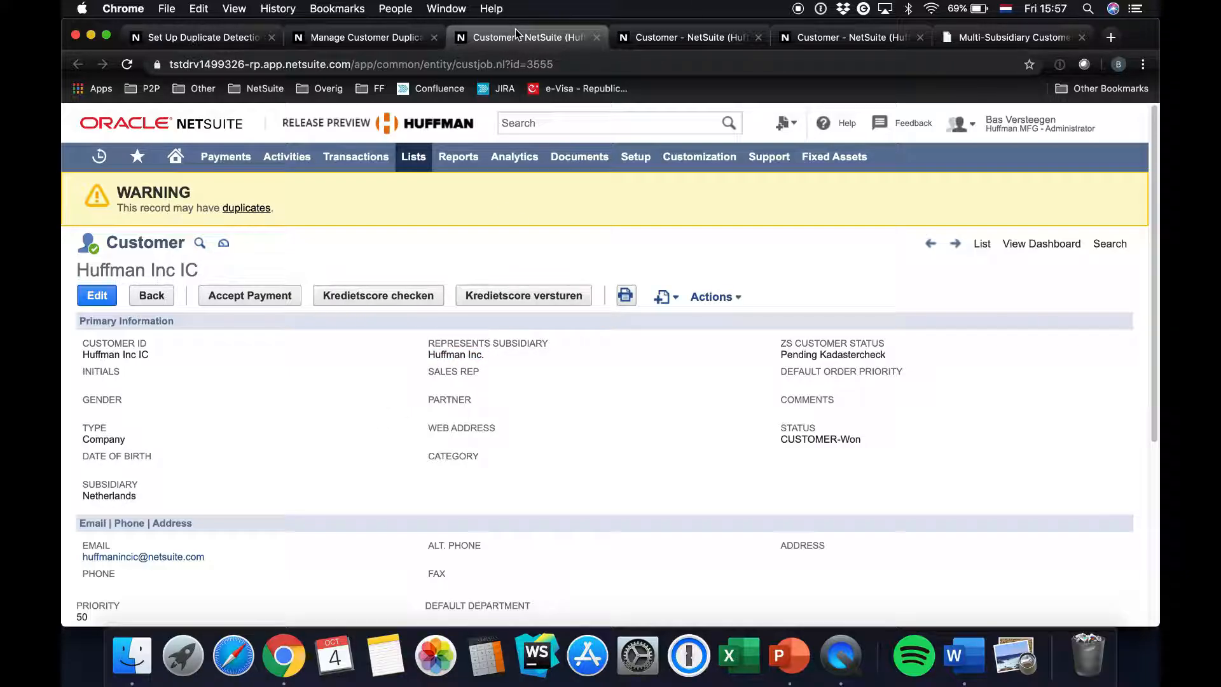
left_click(920, 37)
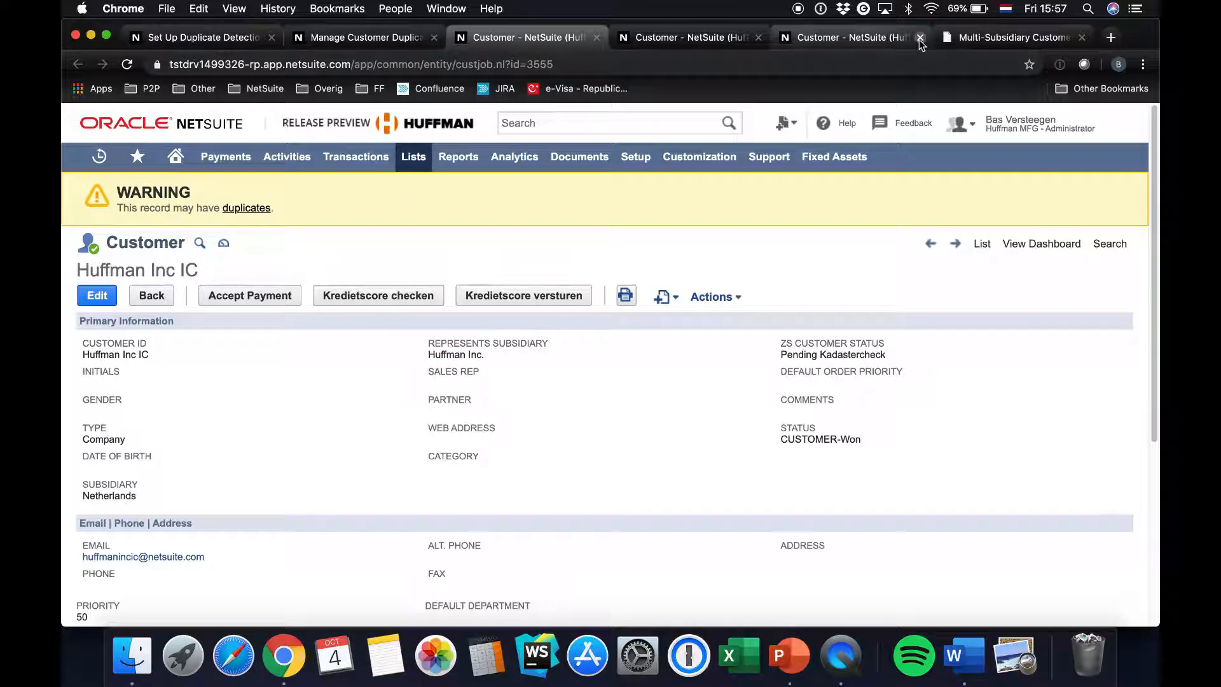
Merge Huffman Inc ICNZ as duplicate into master Huffman Inc IC in group 3, confirm, and refresh the resolution status
left_click(407, 37)
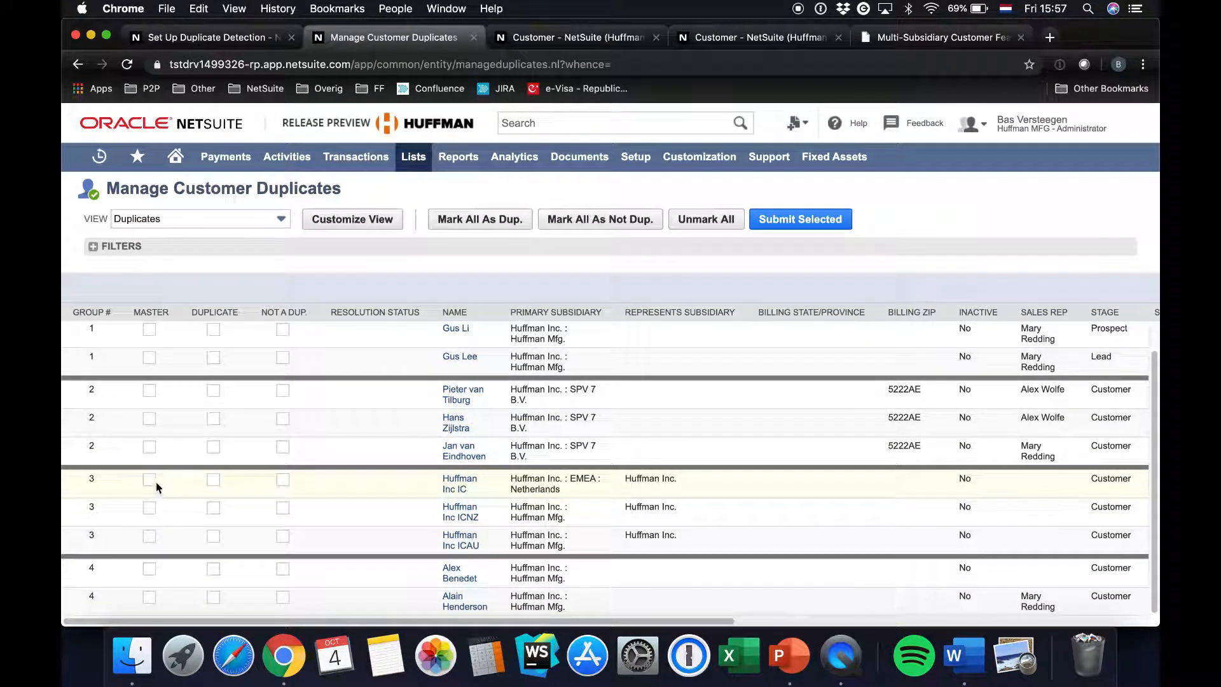
left_click(150, 480)
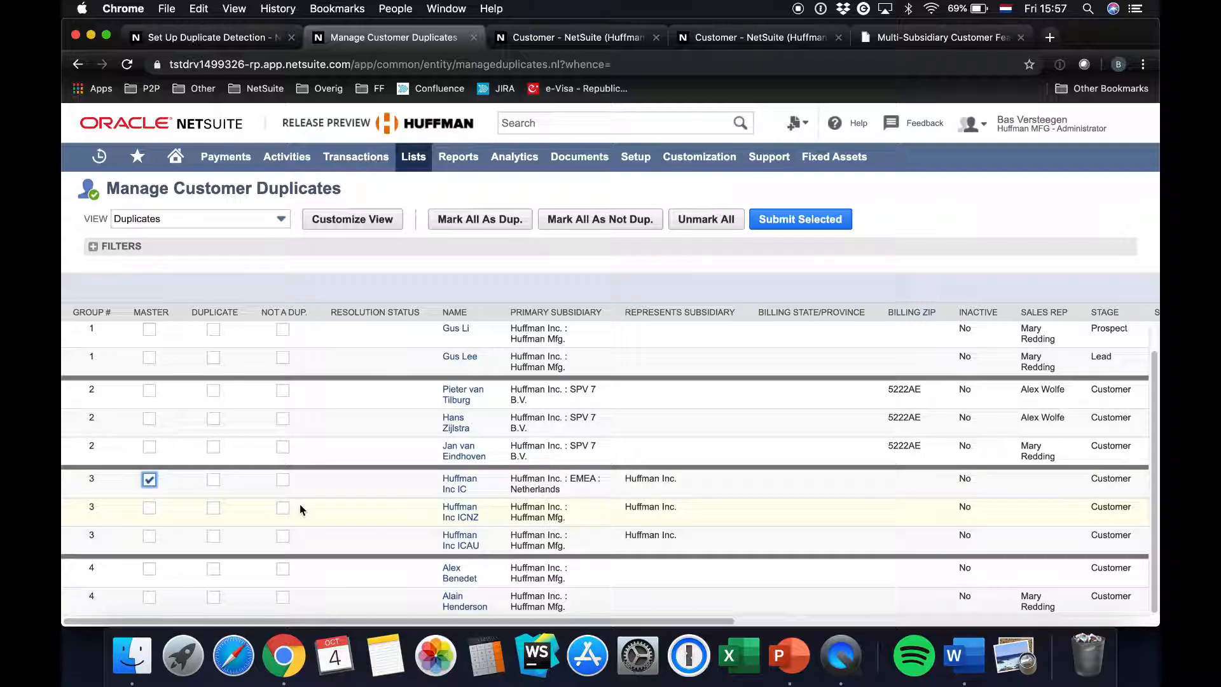
left_click(214, 508)
left_click(795, 220)
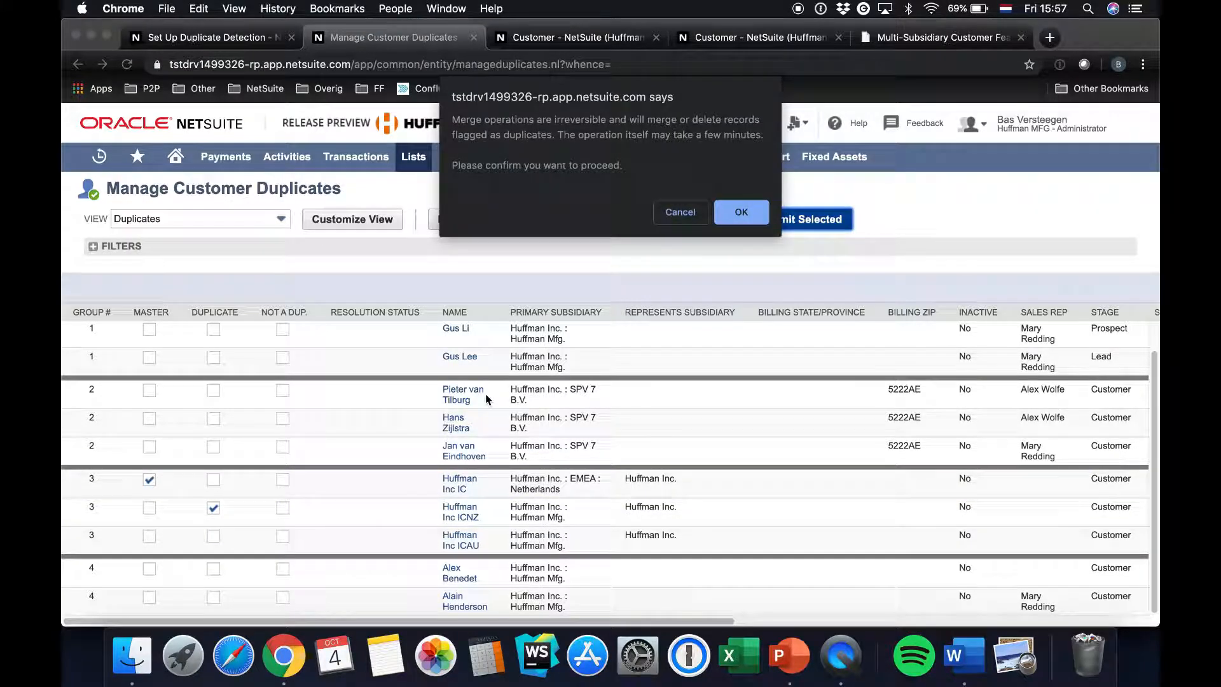
left_click(742, 214)
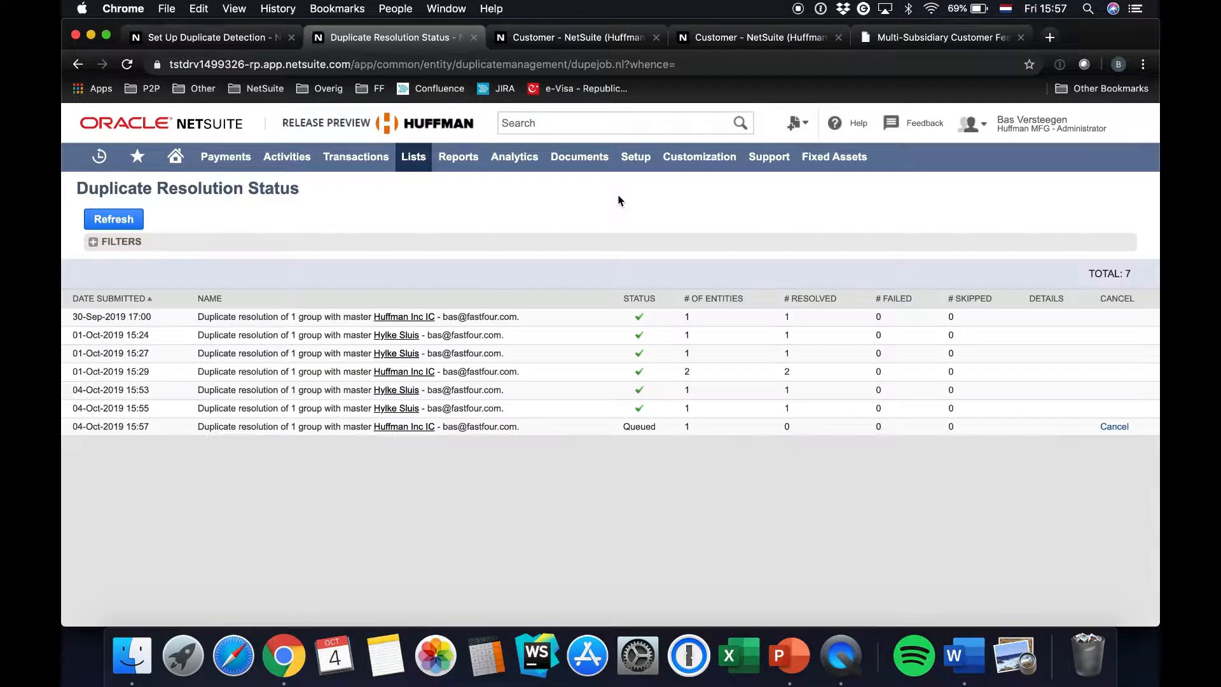
left_click(126, 219)
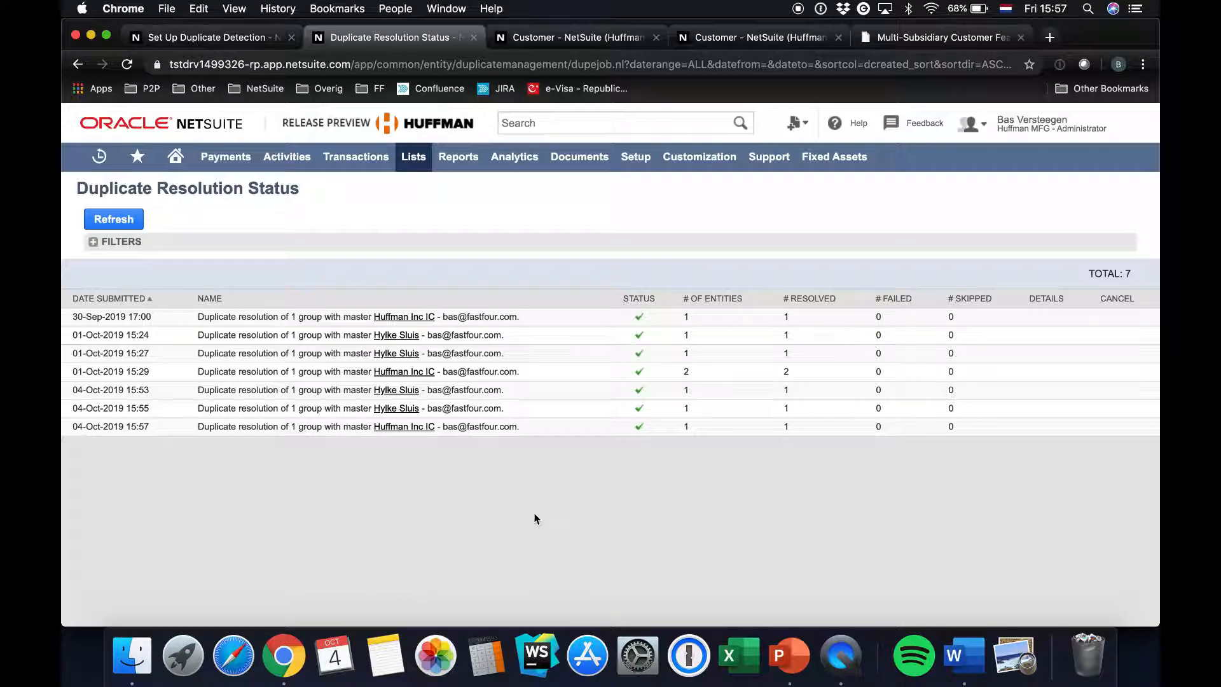
Open the Huffman Inc IC master record from the 04-Oct-2019 15:57 merge job and review its assigned subsidiaries and balances
left_click(418, 431)
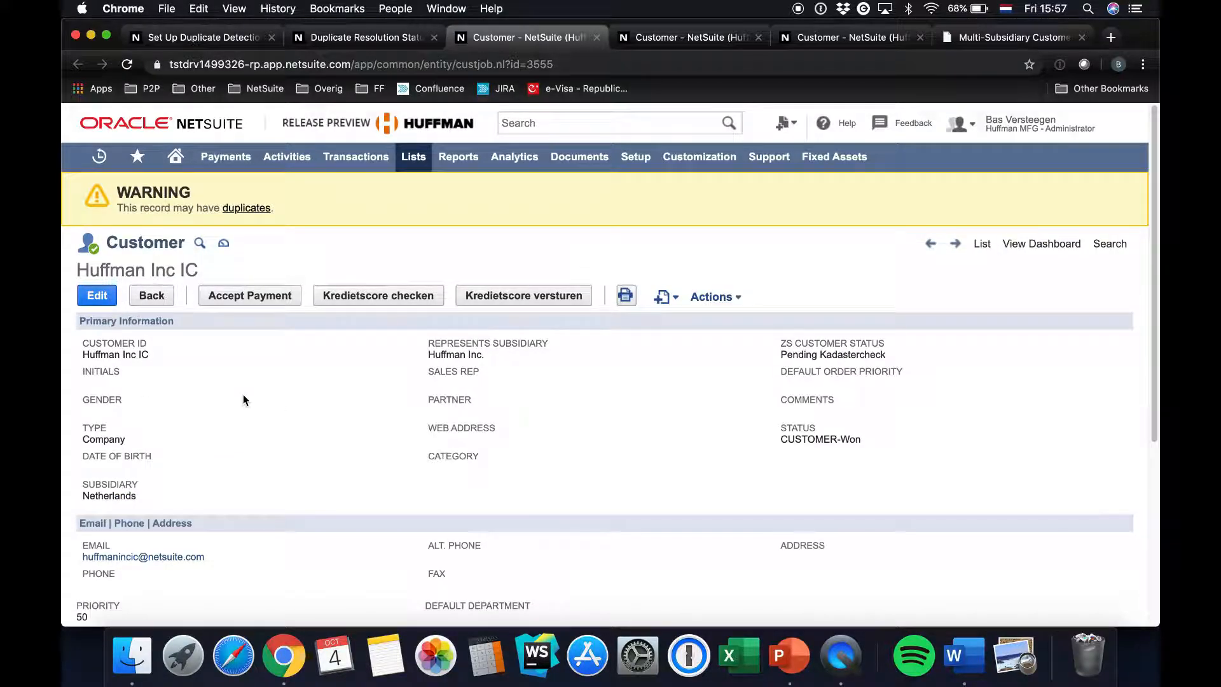
scroll(243, 399, "down", 5)
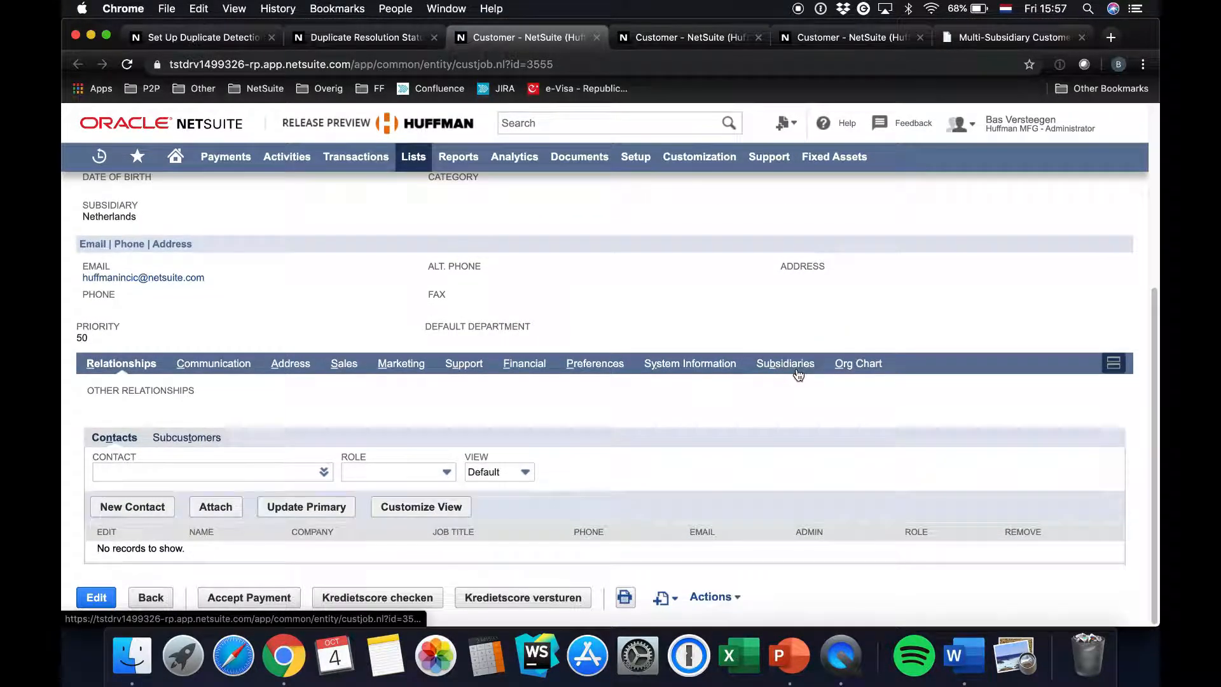
left_click(797, 365)
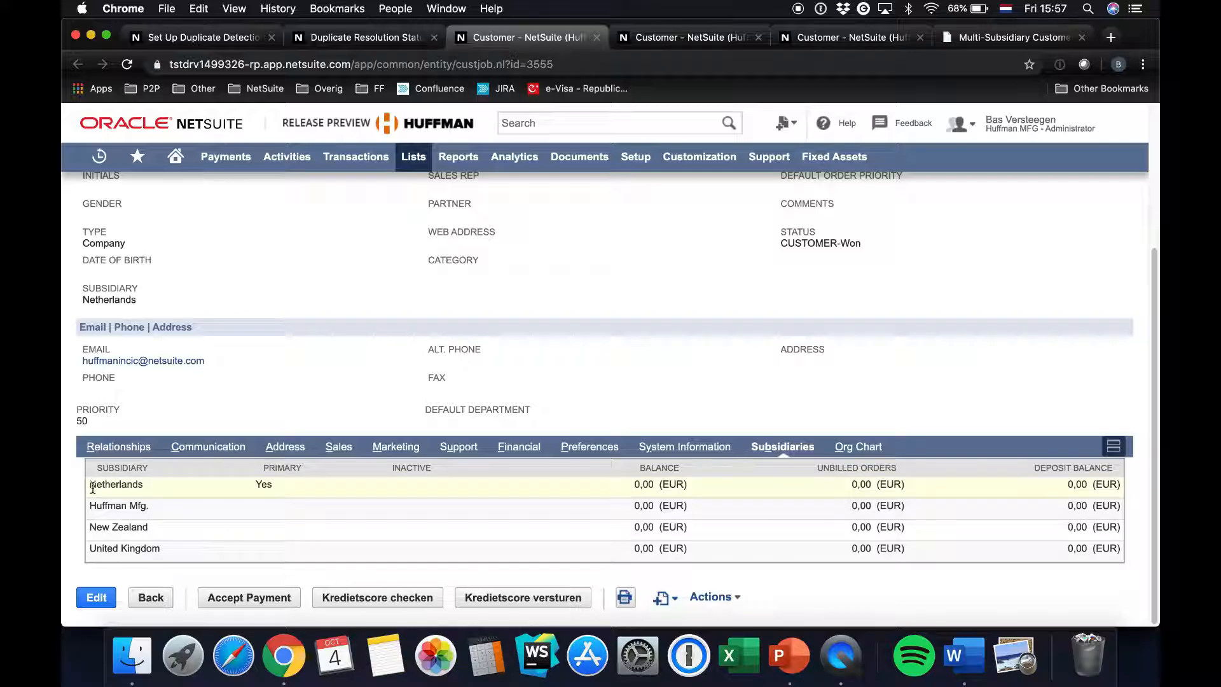
left_click_drag(91, 485, 221, 548)
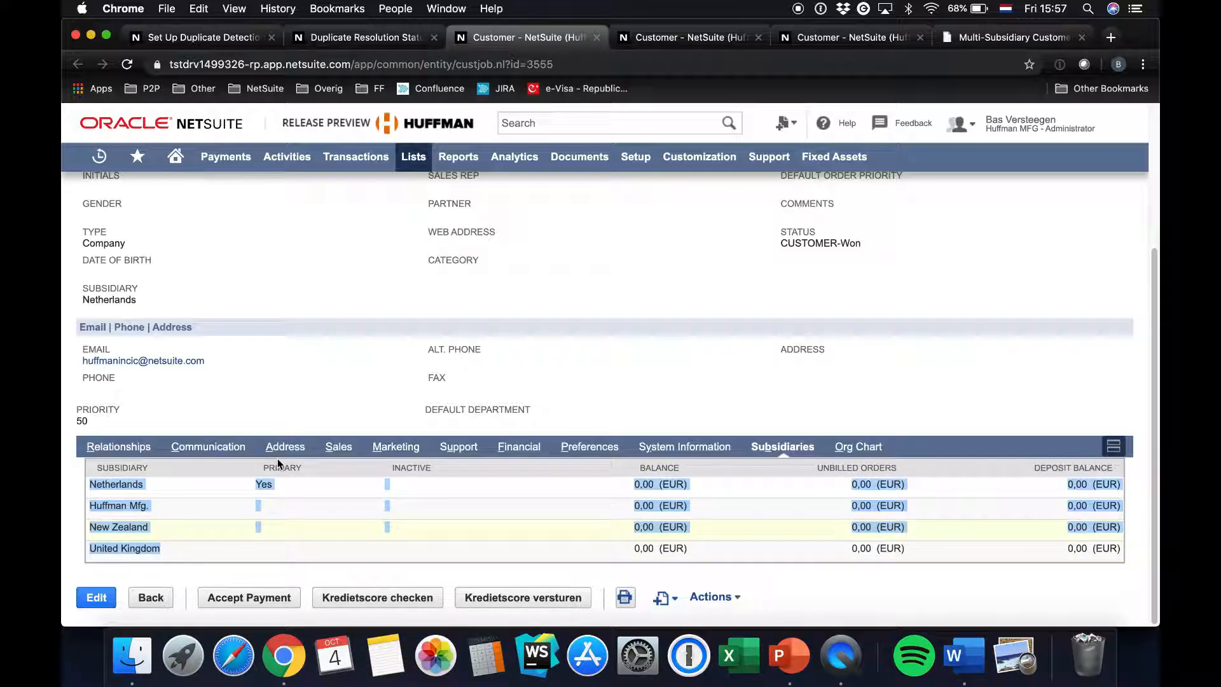
left_click(320, 349)
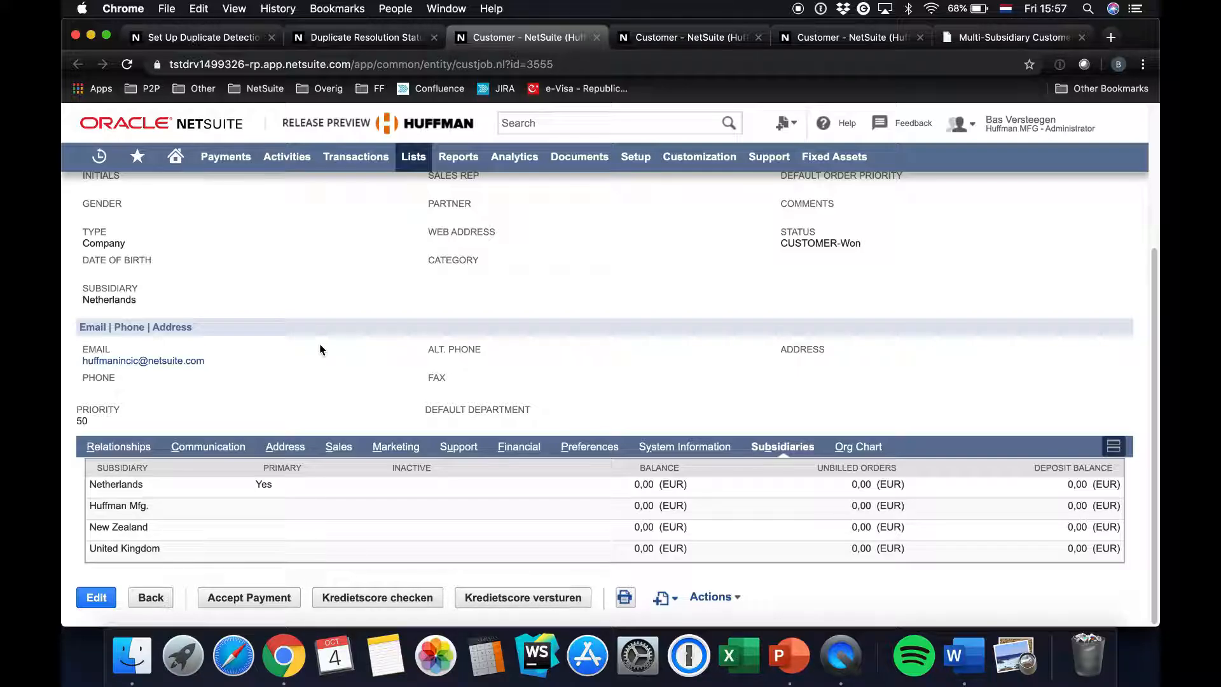
scroll(266, 372, "up", 1)
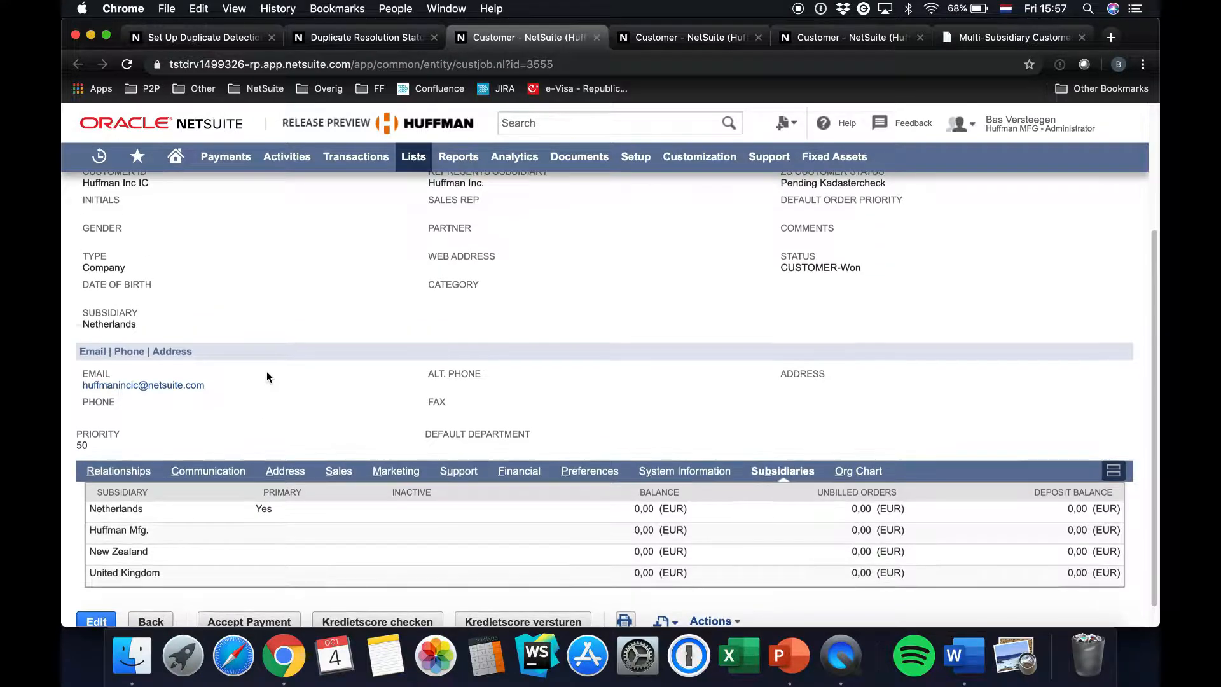
left_click(132, 477)
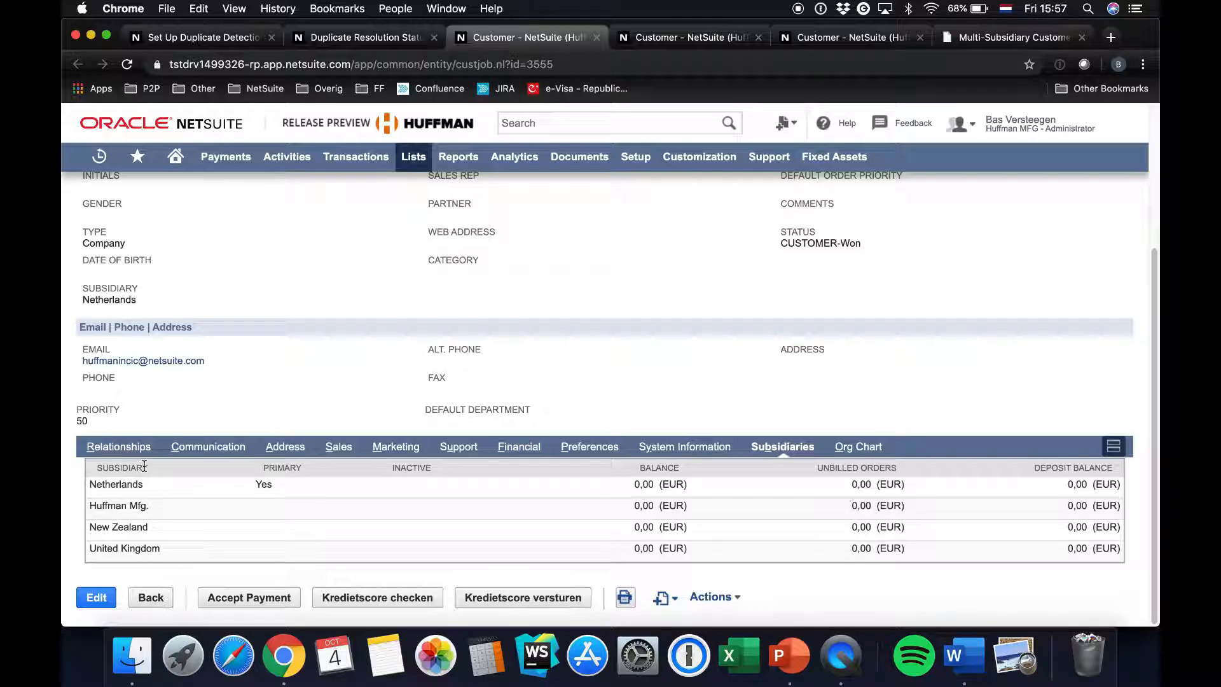
left_click_drag(91, 486, 185, 555)
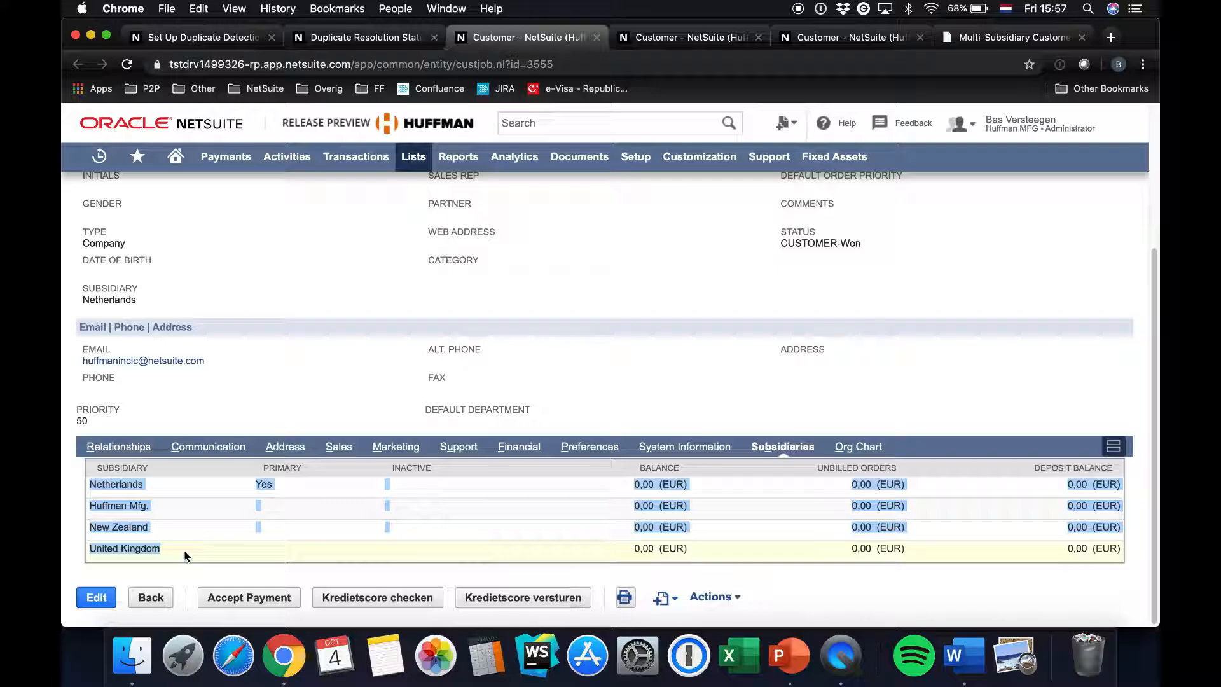
left_click(169, 613)
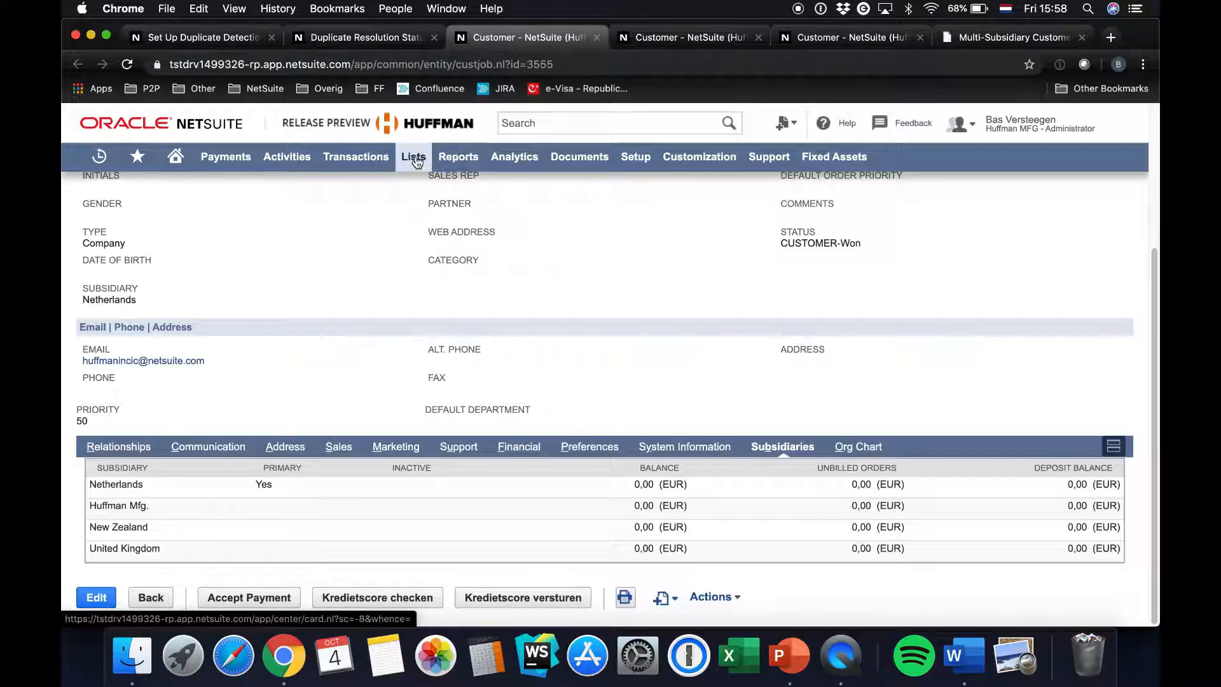
Open a new Duplicate Resolution mass update for customers and close the two leftover customer record tabs
mouse_move(417, 162)
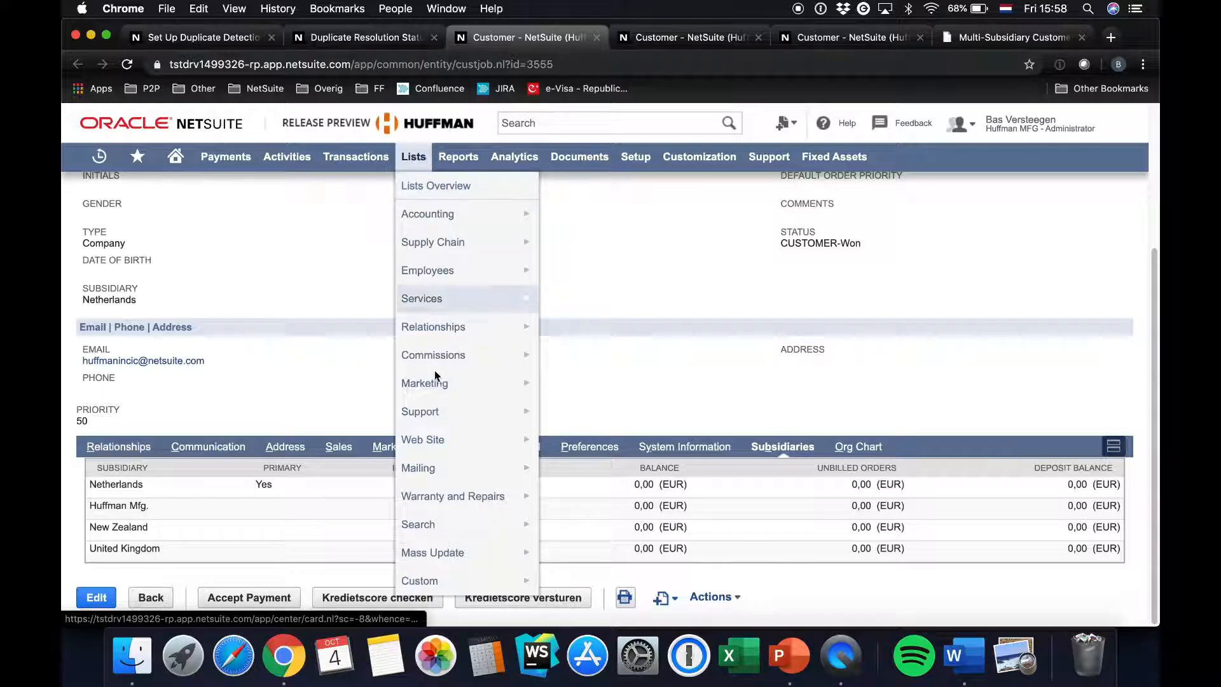
mouse_move(425, 560)
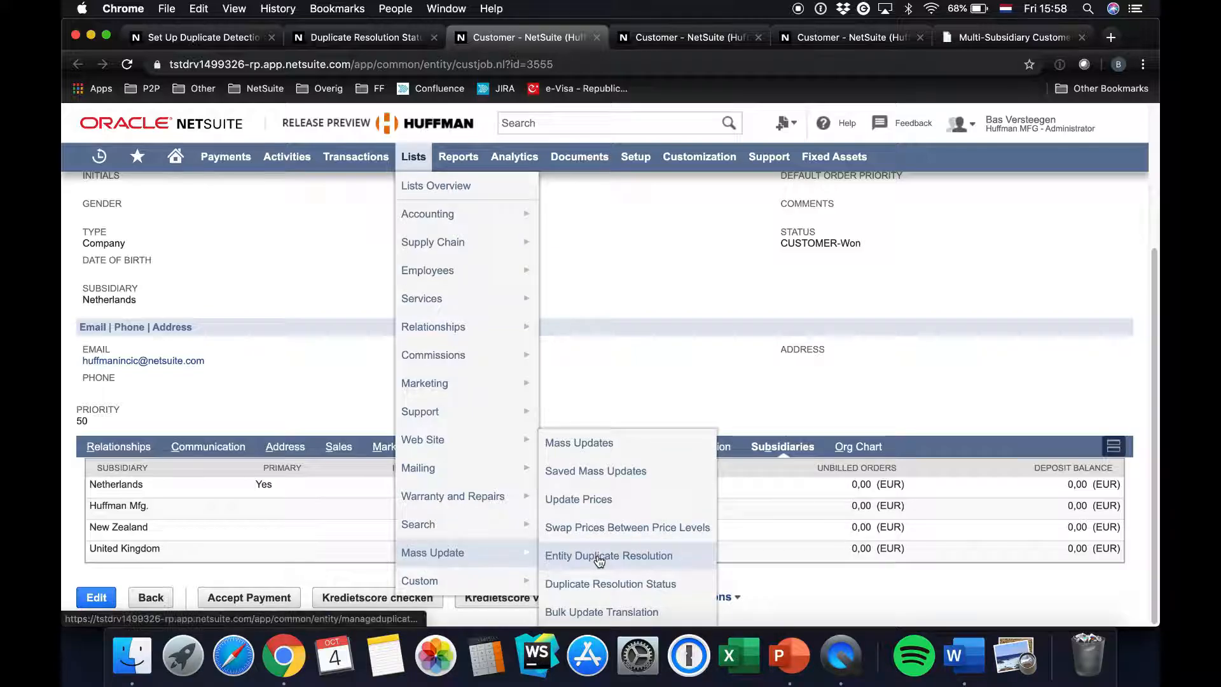
left_click(598, 456)
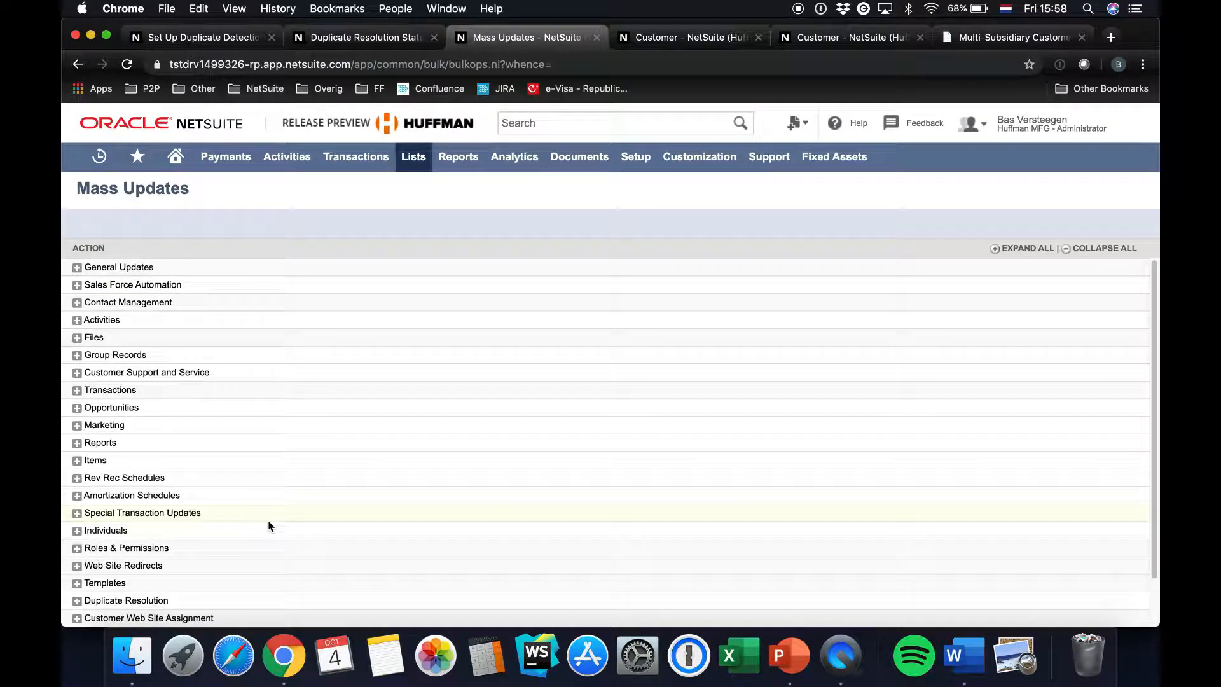
scroll(268, 525, "down", 2)
left_click(78, 549)
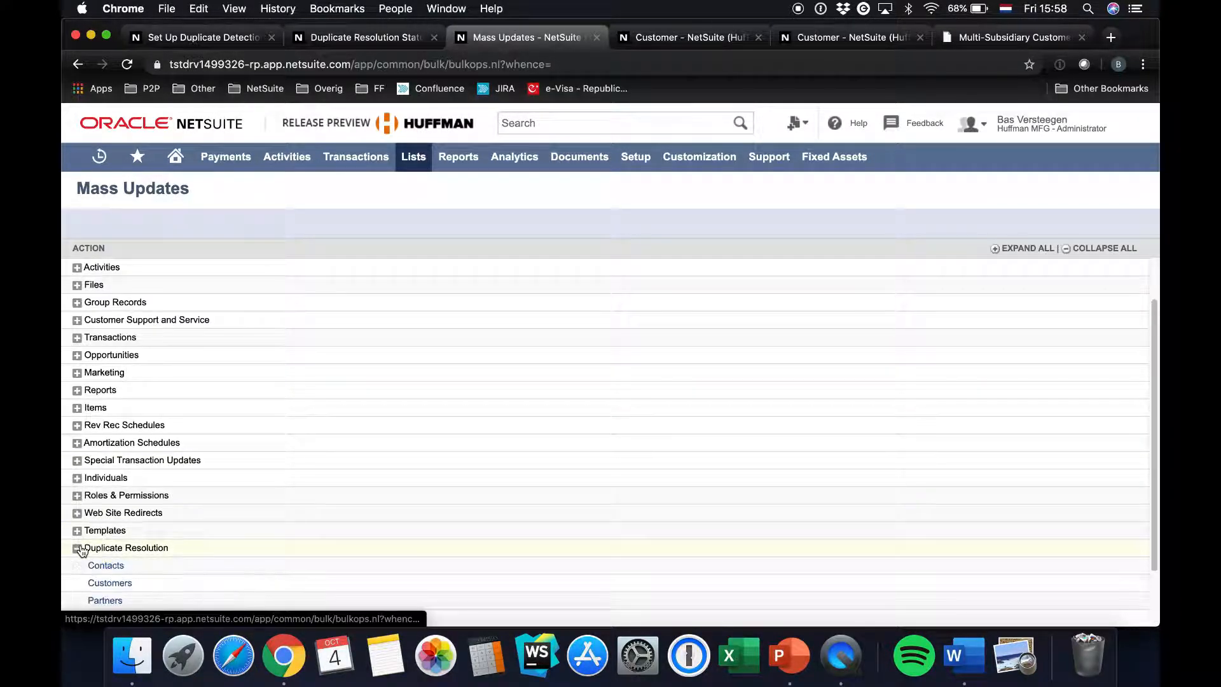
scroll(223, 559, "down", 2)
left_click(114, 514)
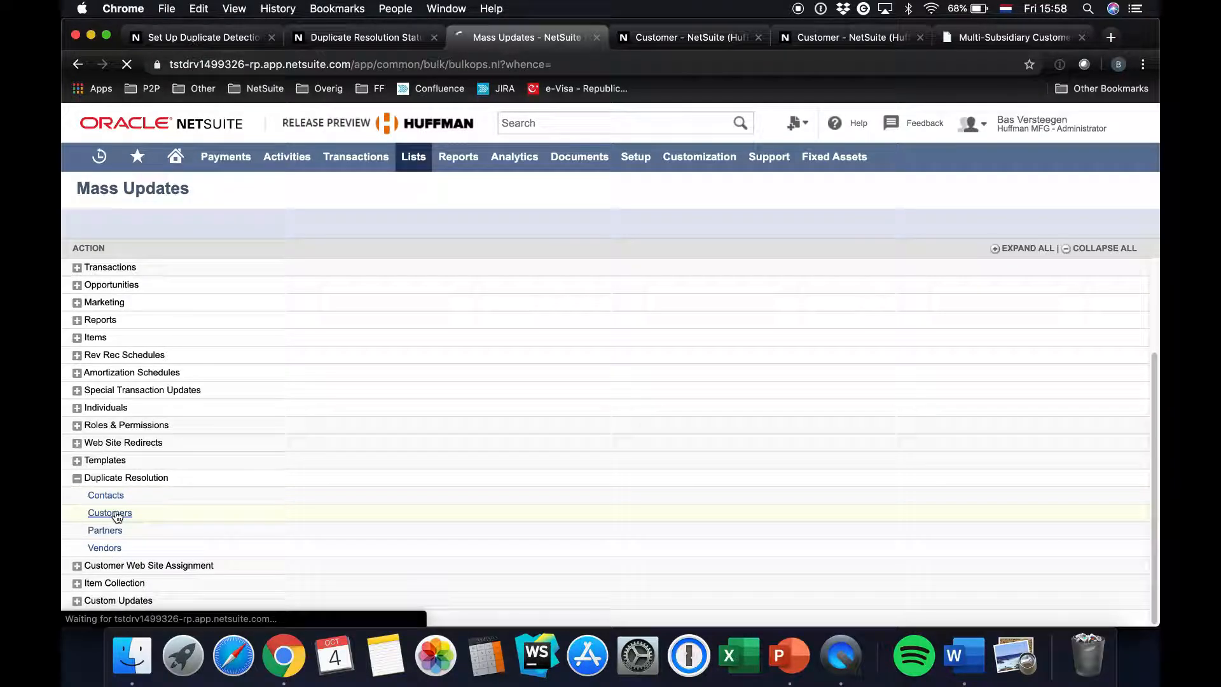
left_click(758, 40)
left_click(758, 39)
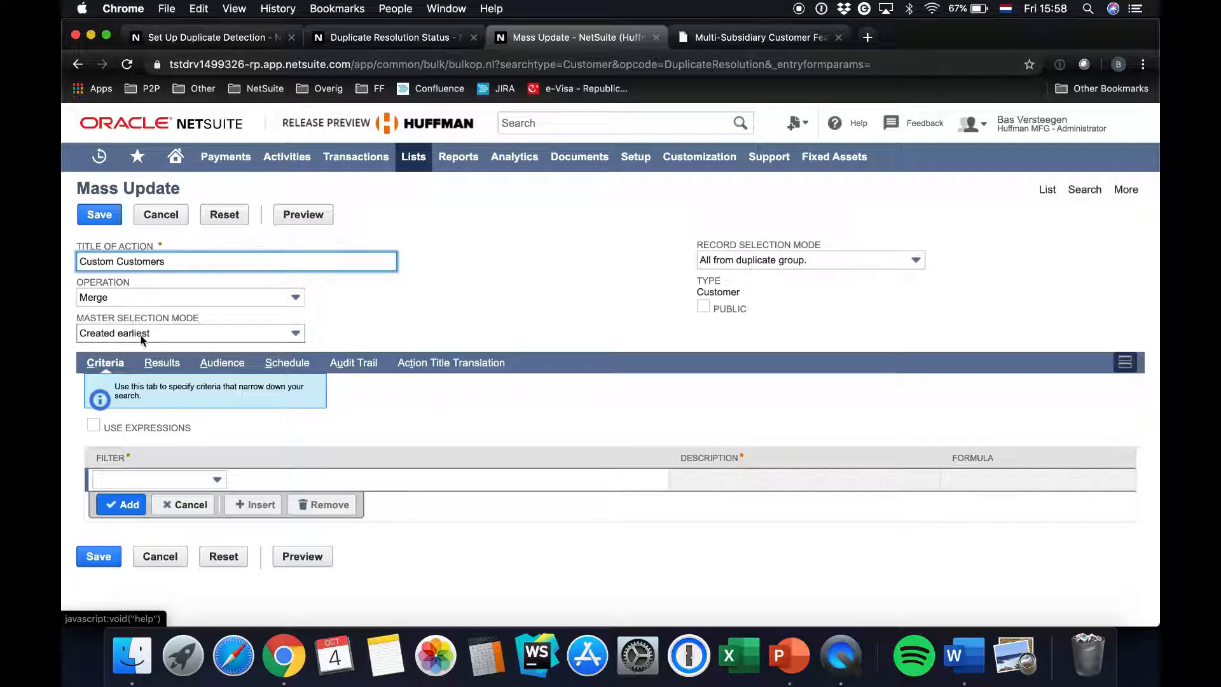
Review the master selection and record selection mode options, then preview the merge with Created earliest and All from duplicate group
left_click(111, 337)
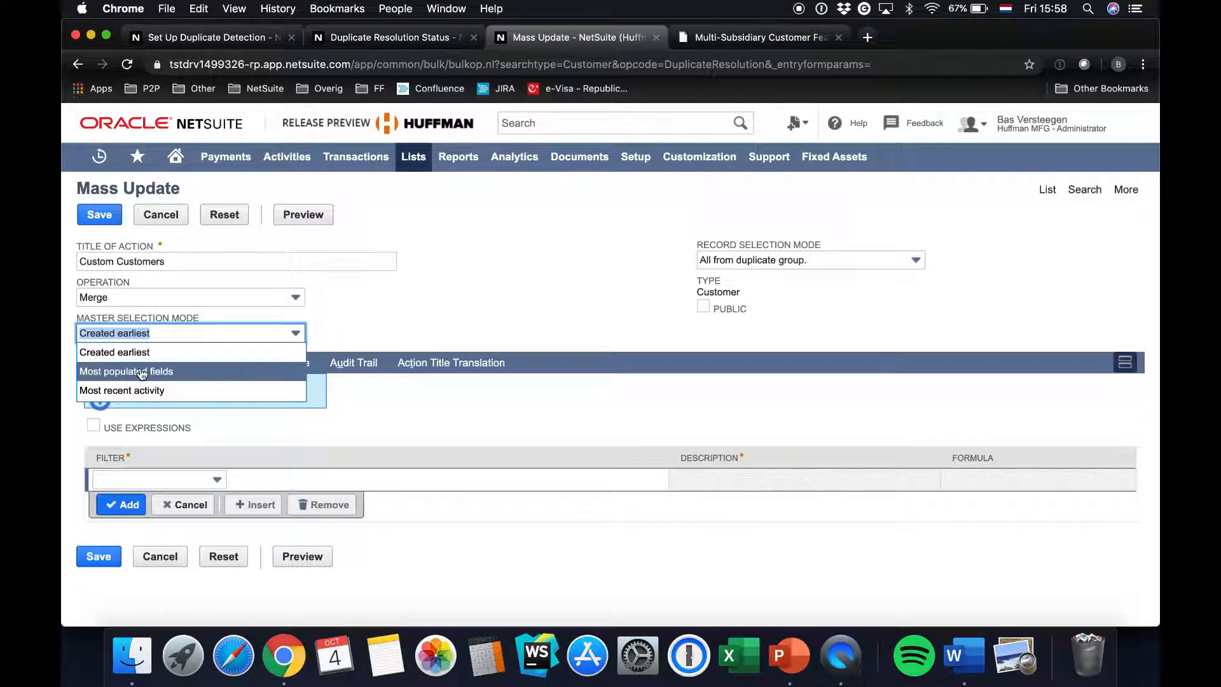
left_click(506, 330)
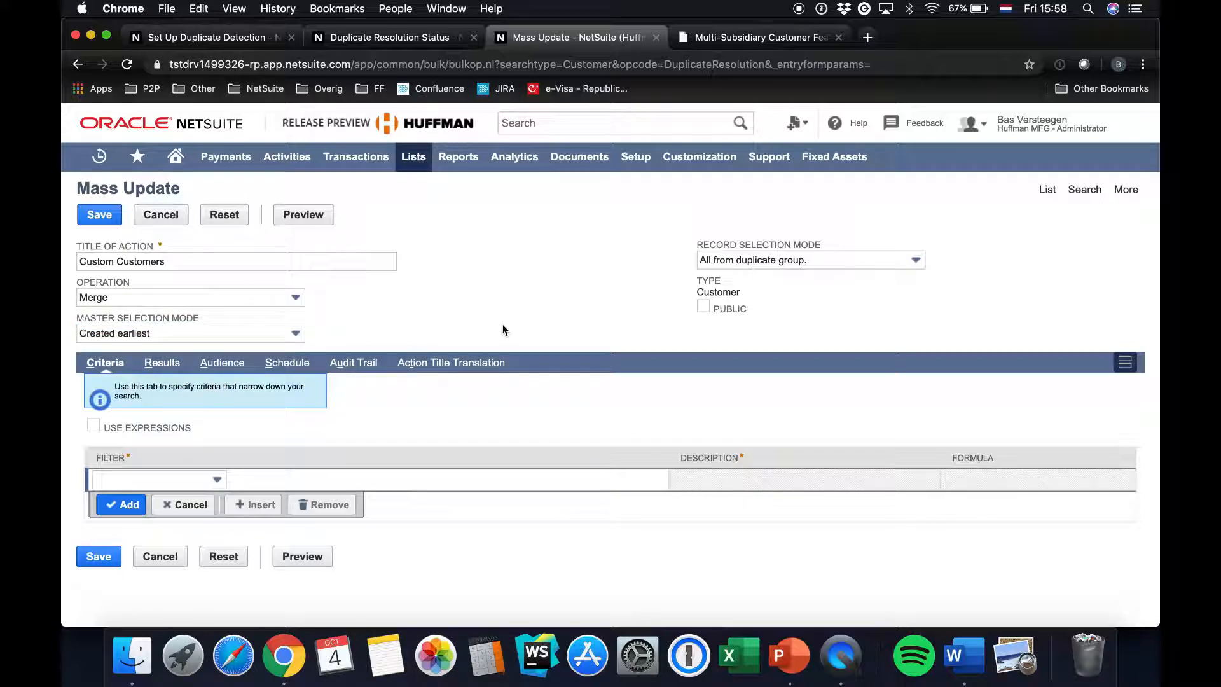
left_click(755, 266)
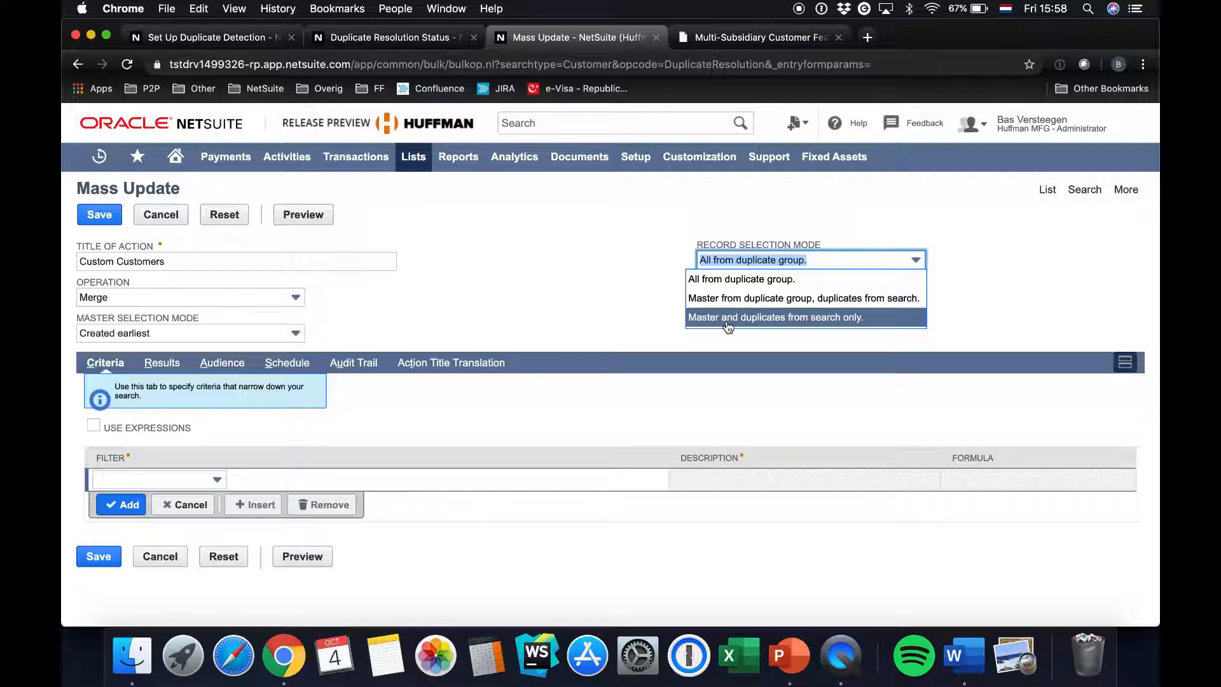
left_click(557, 284)
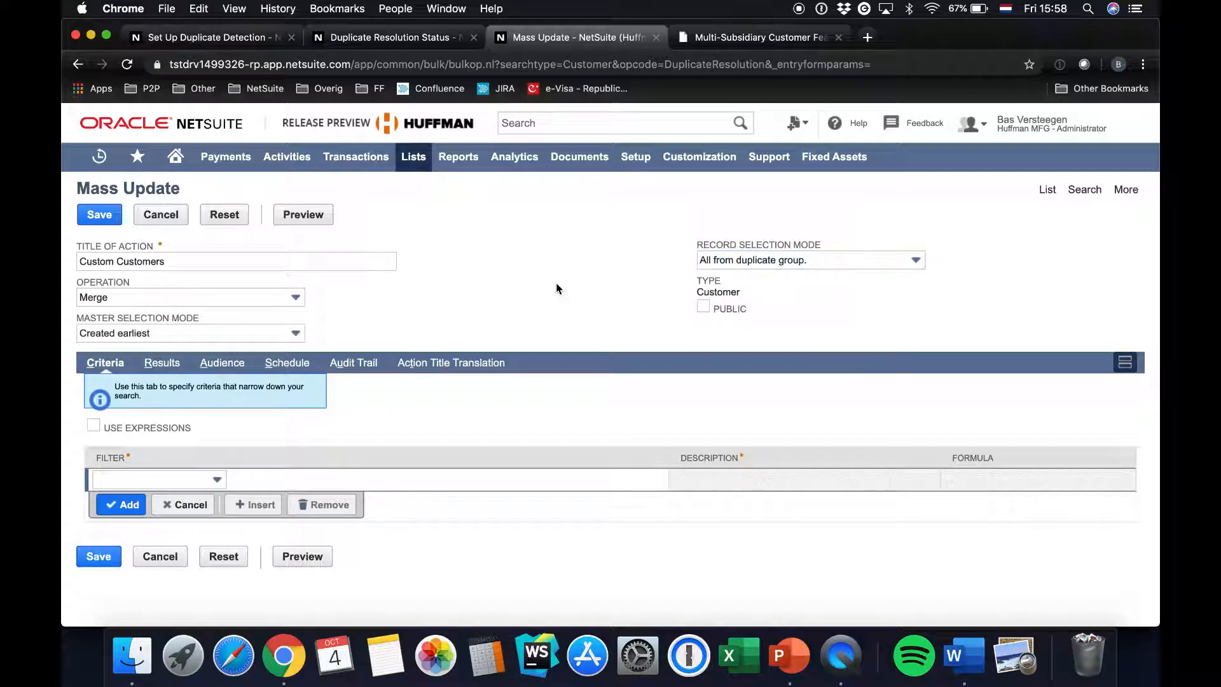
left_click(293, 218)
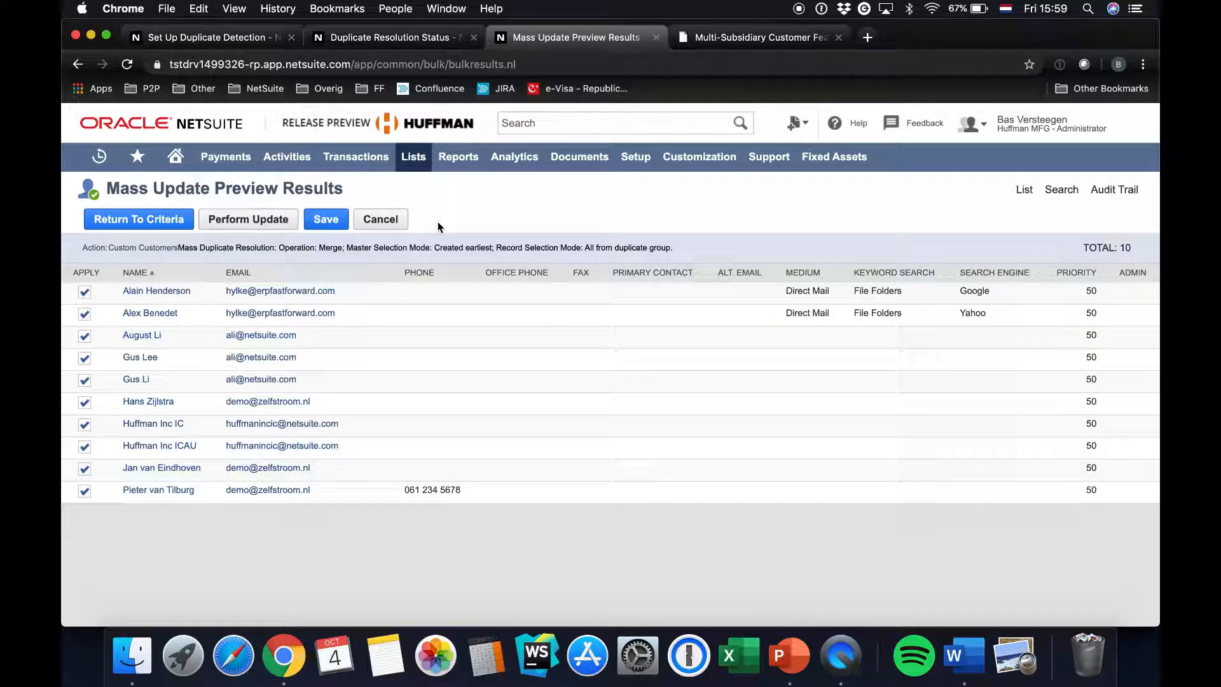
Read the SuiteAnswers article Multi-Subsidiary Customer Feature Limitations, from incompatible features through the technical limitations on dynamic mode scripts and workflows
left_click(729, 39)
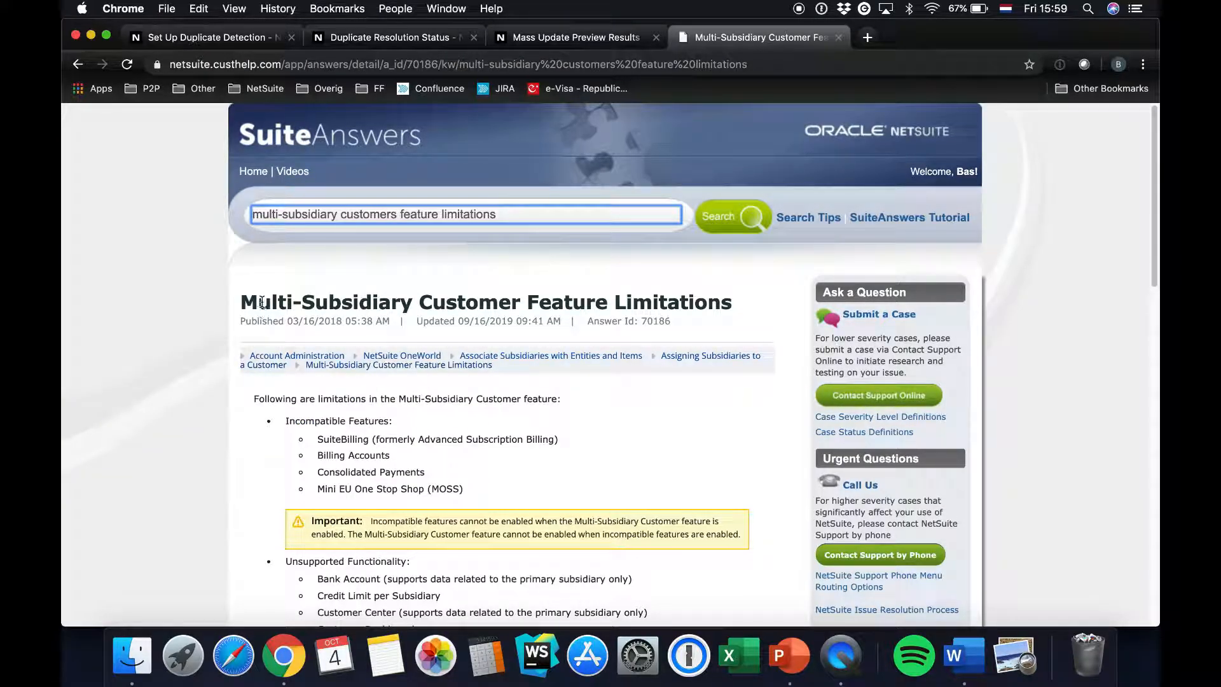
left_click_drag(239, 296, 742, 302)
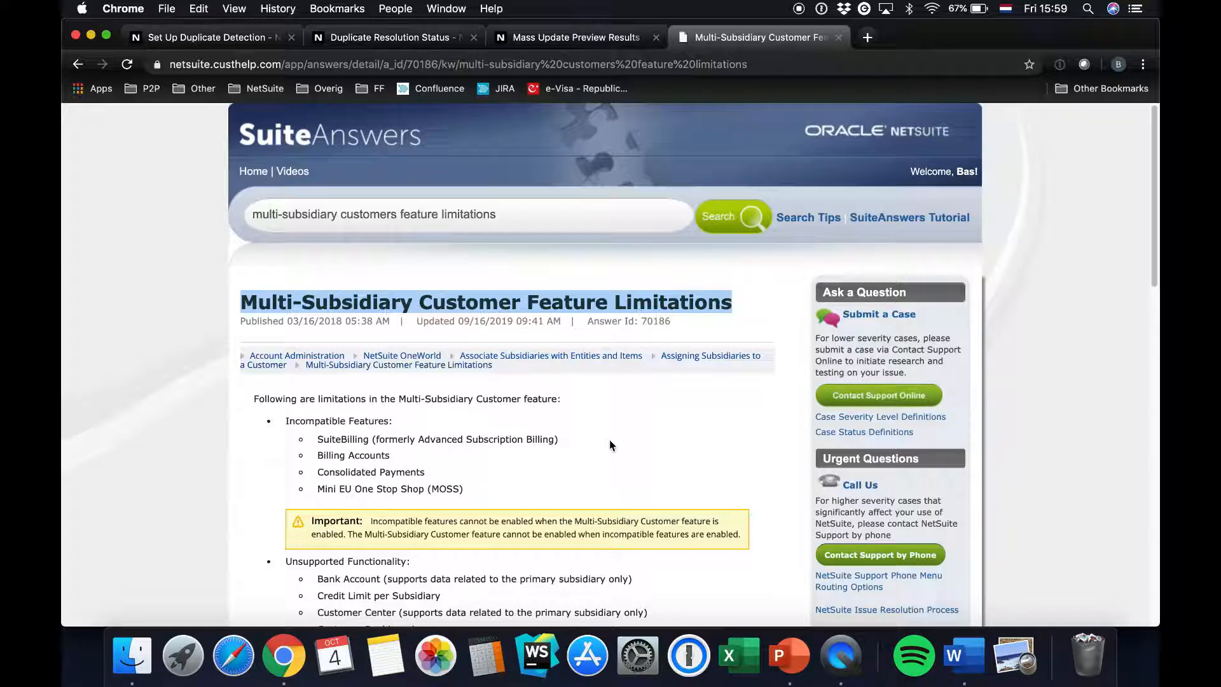
scroll(610, 442, "down", 3)
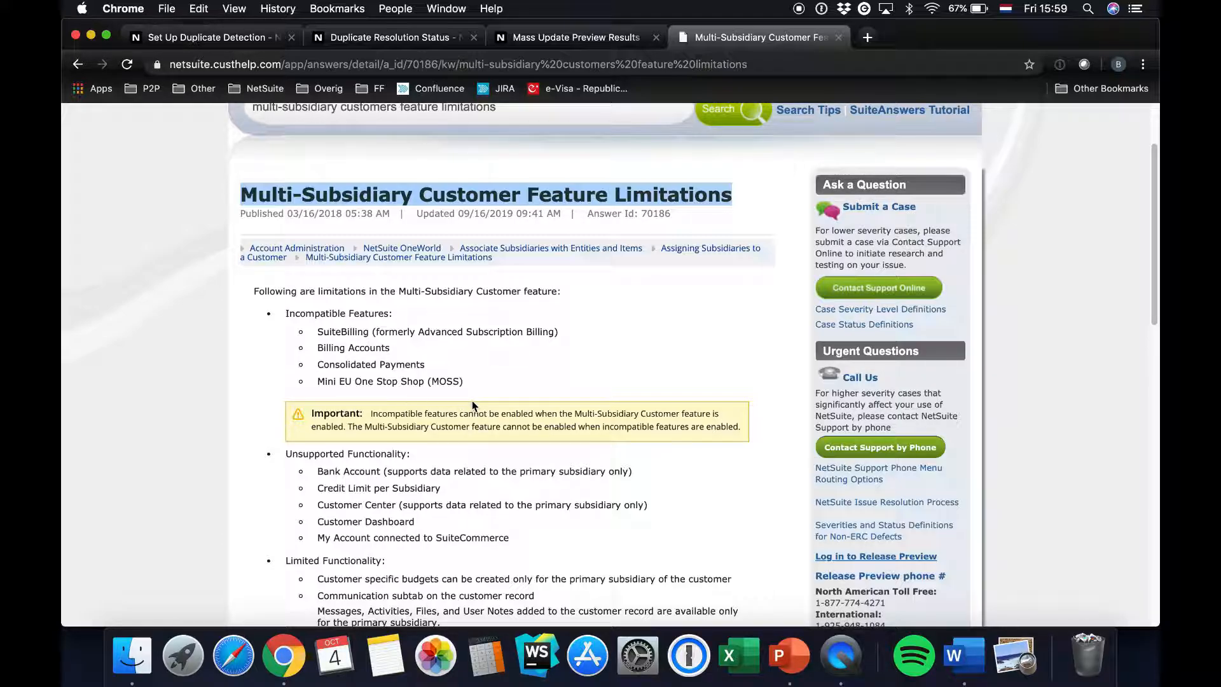
scroll(558, 371, "down", 4)
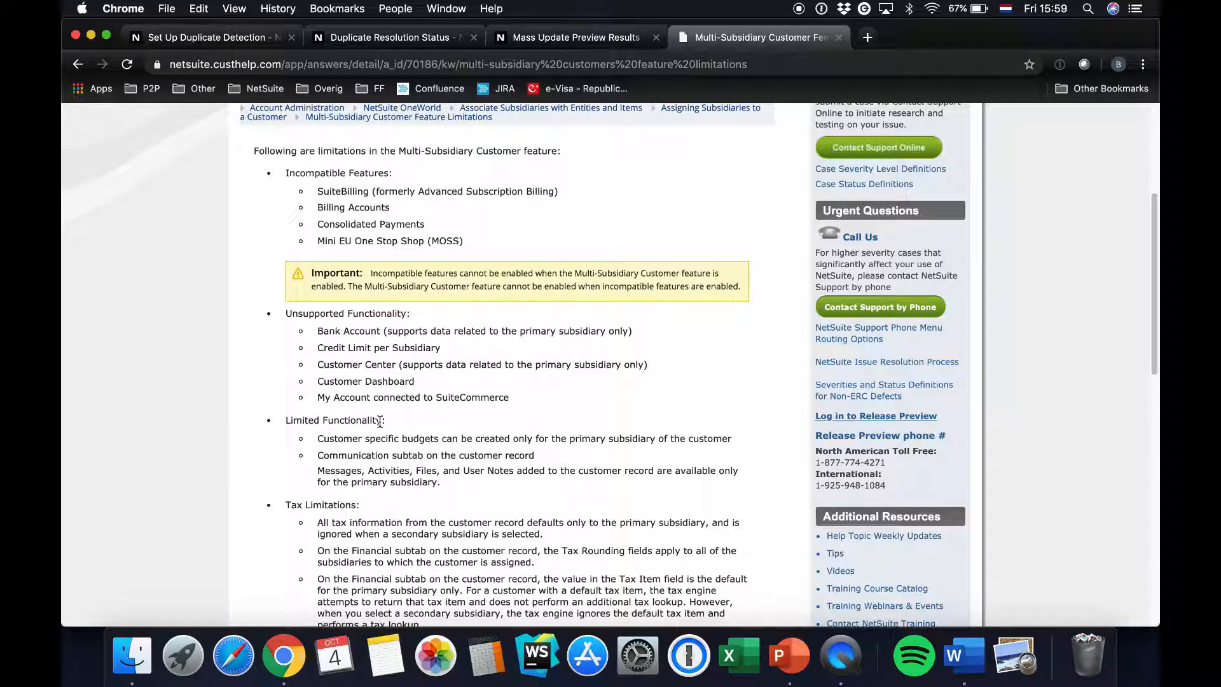
scroll(380, 422, "down", 5)
scroll(380, 421, "down", 9)
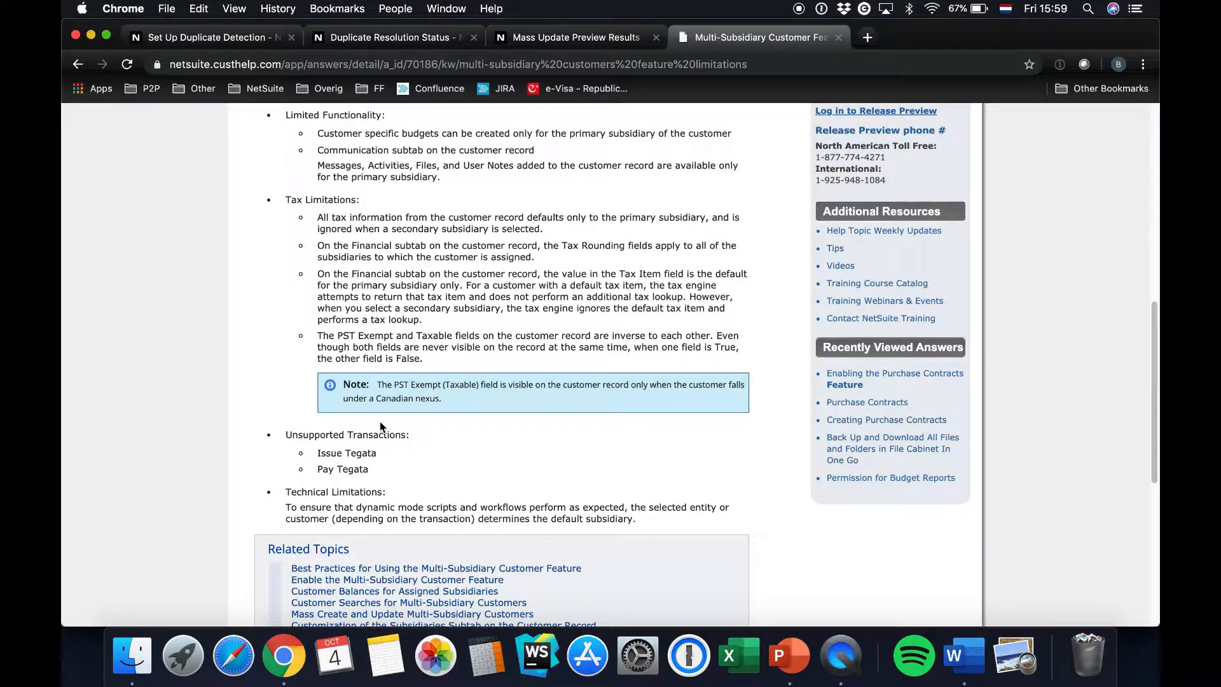
left_click_drag(286, 370, 637, 386)
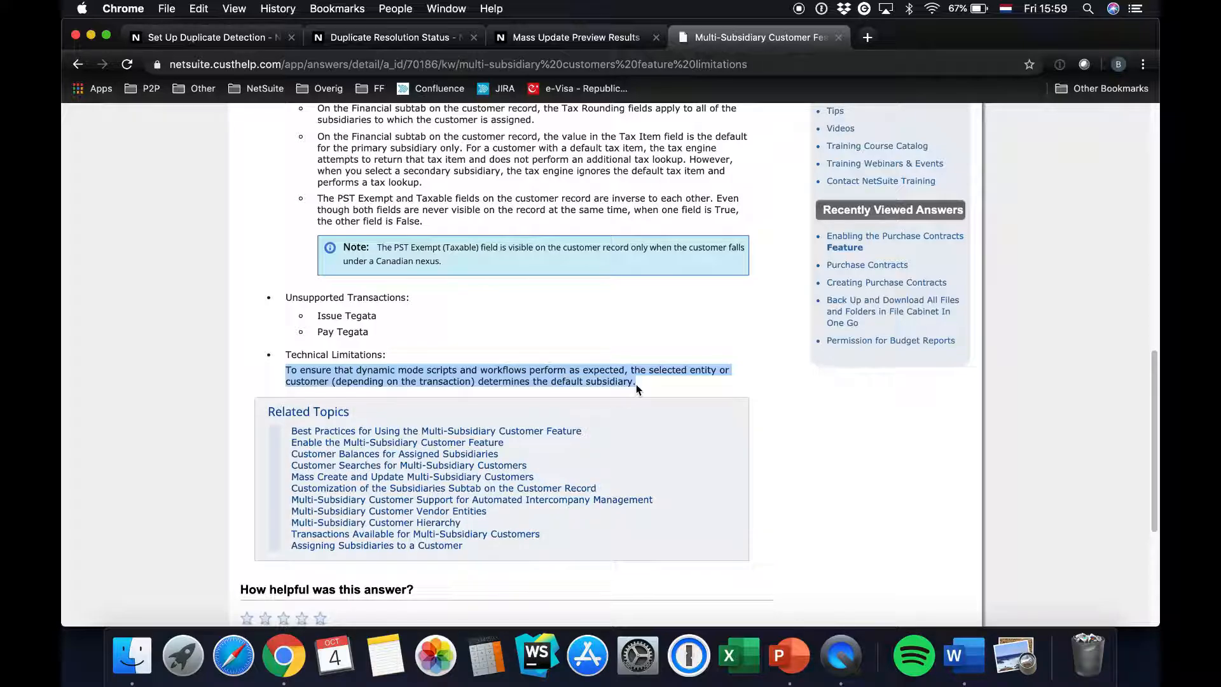
left_click(563, 350)
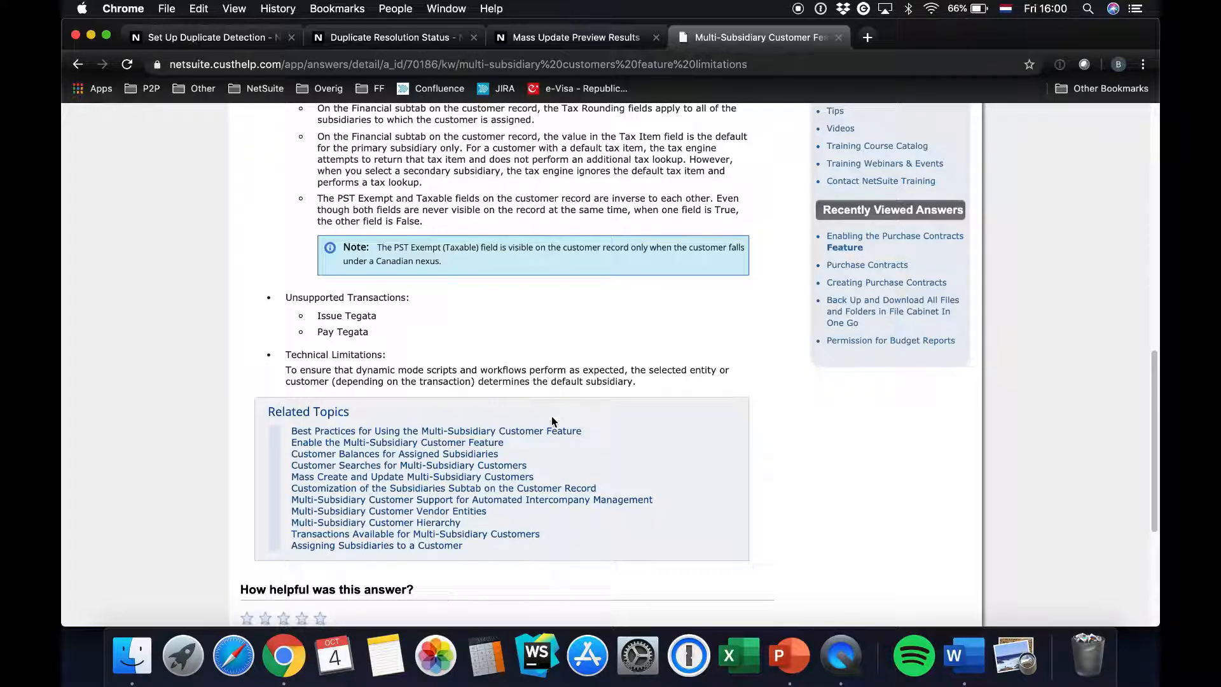
right_click(837, 657)
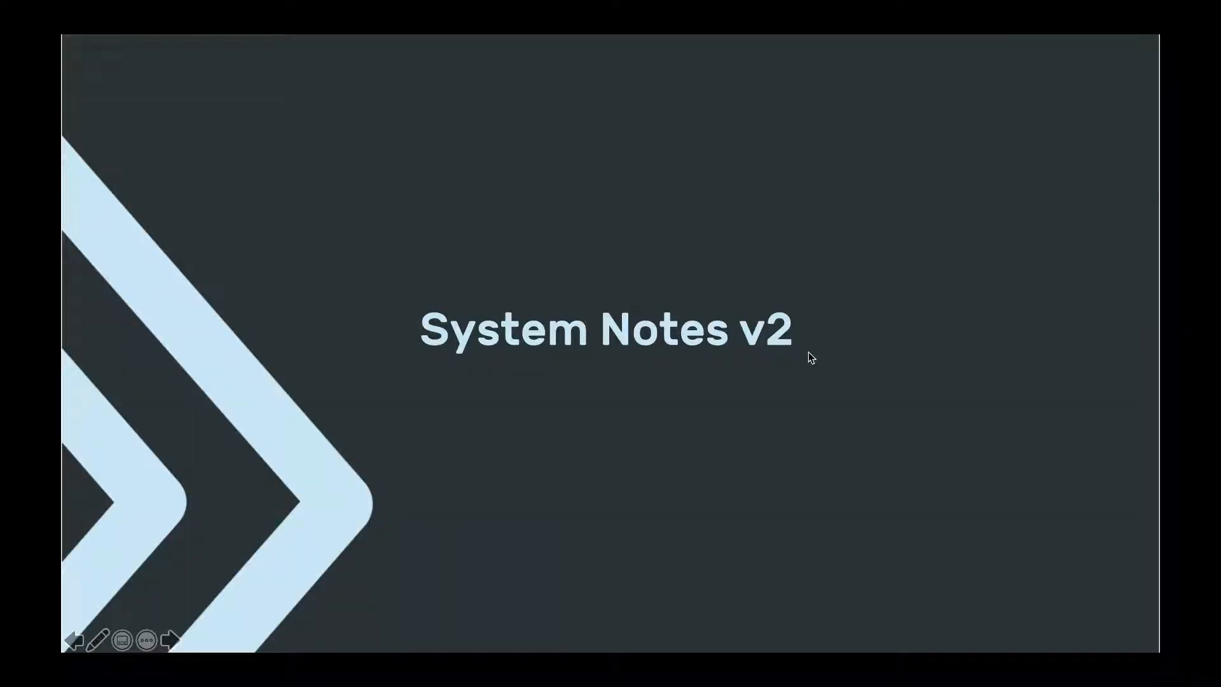
left_click(809, 352)
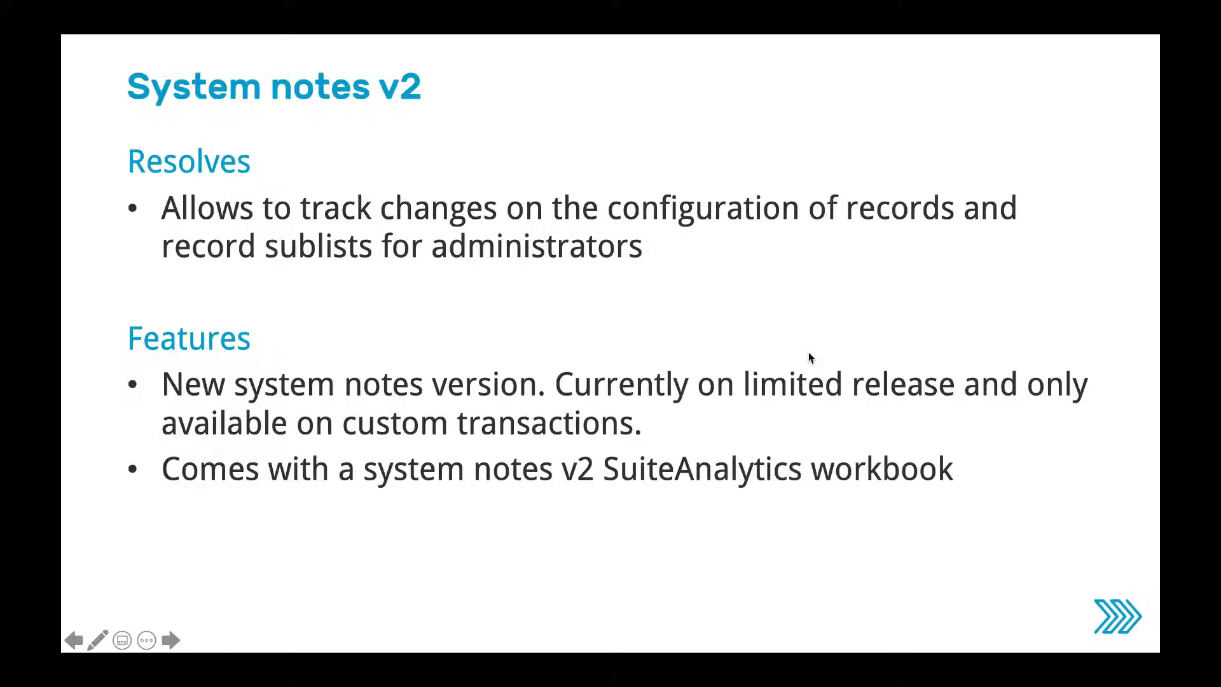
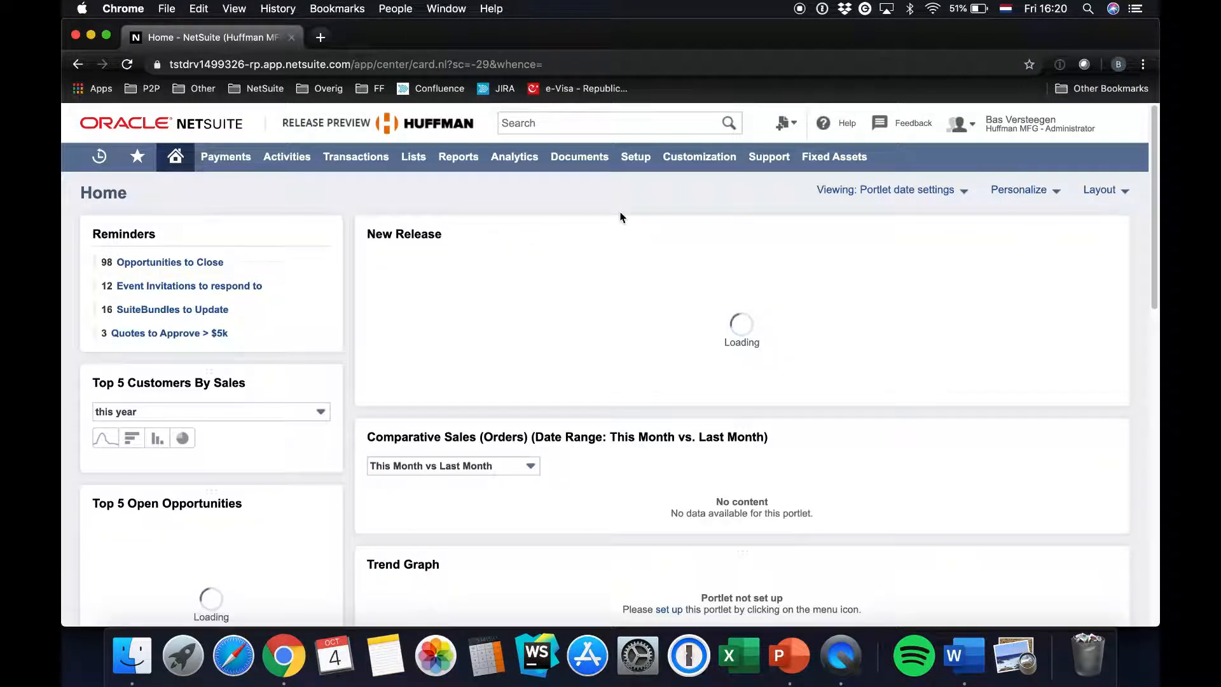
Open the workflow 2019.2 sublist workflow 2 and review the After Field Edit actions of State 1
mouse_move(694, 165)
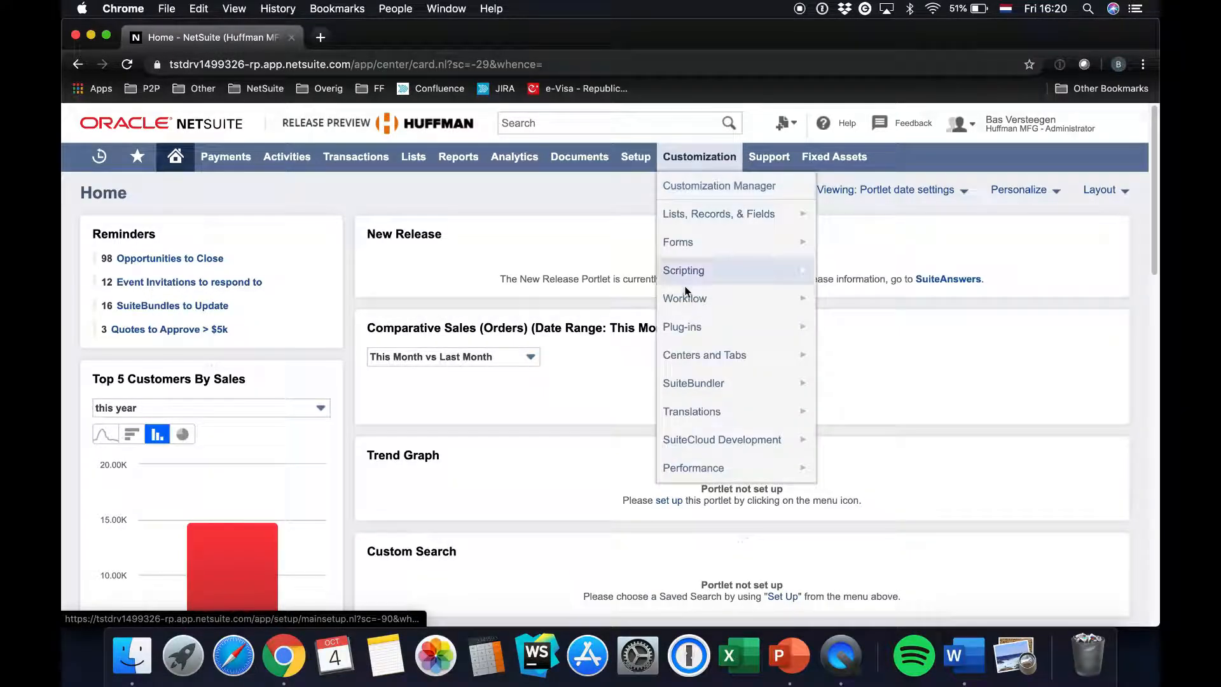
mouse_move(699, 298)
left_click(839, 299)
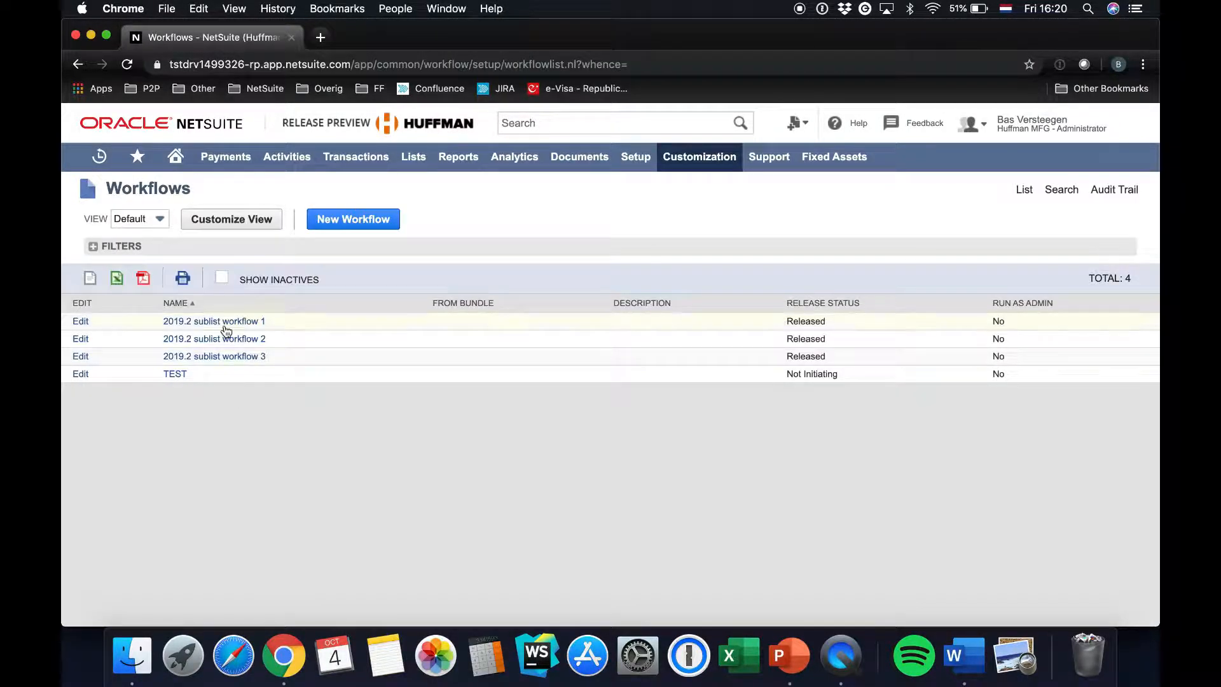
left_click(223, 339)
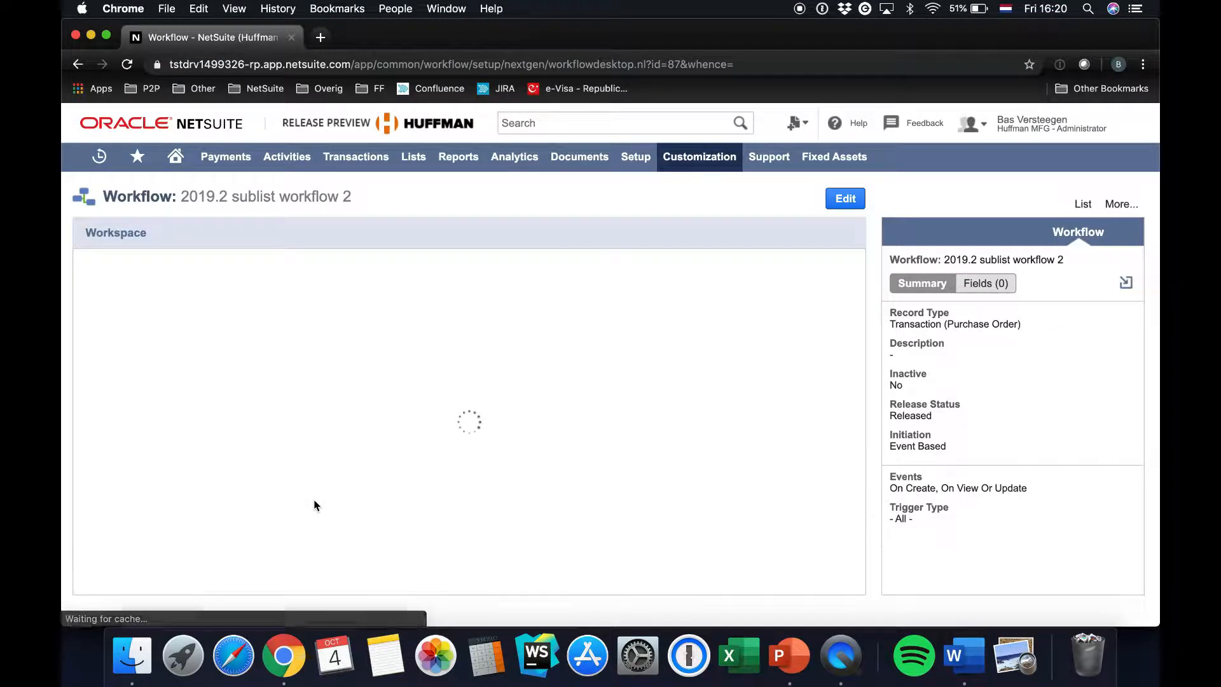
left_click(311, 379)
mouse_move(975, 359)
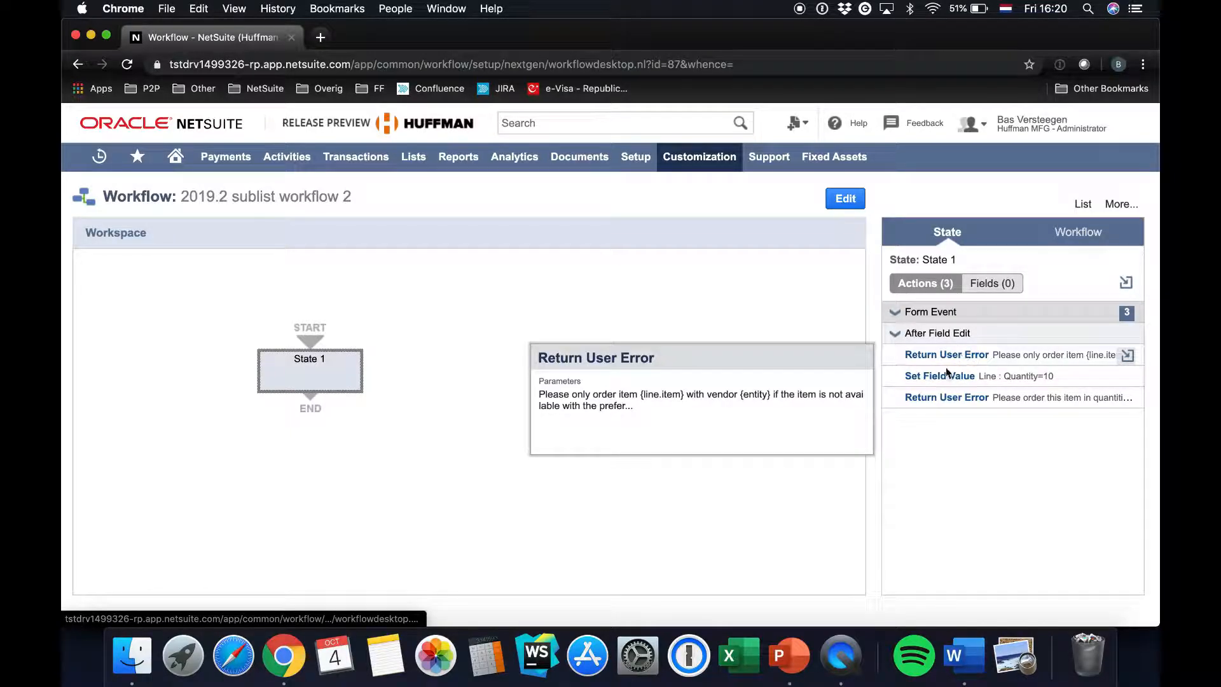
Open the workflow 2019.2 sublist workflow 3 and review the actions of its State 1
mouse_move(696, 156)
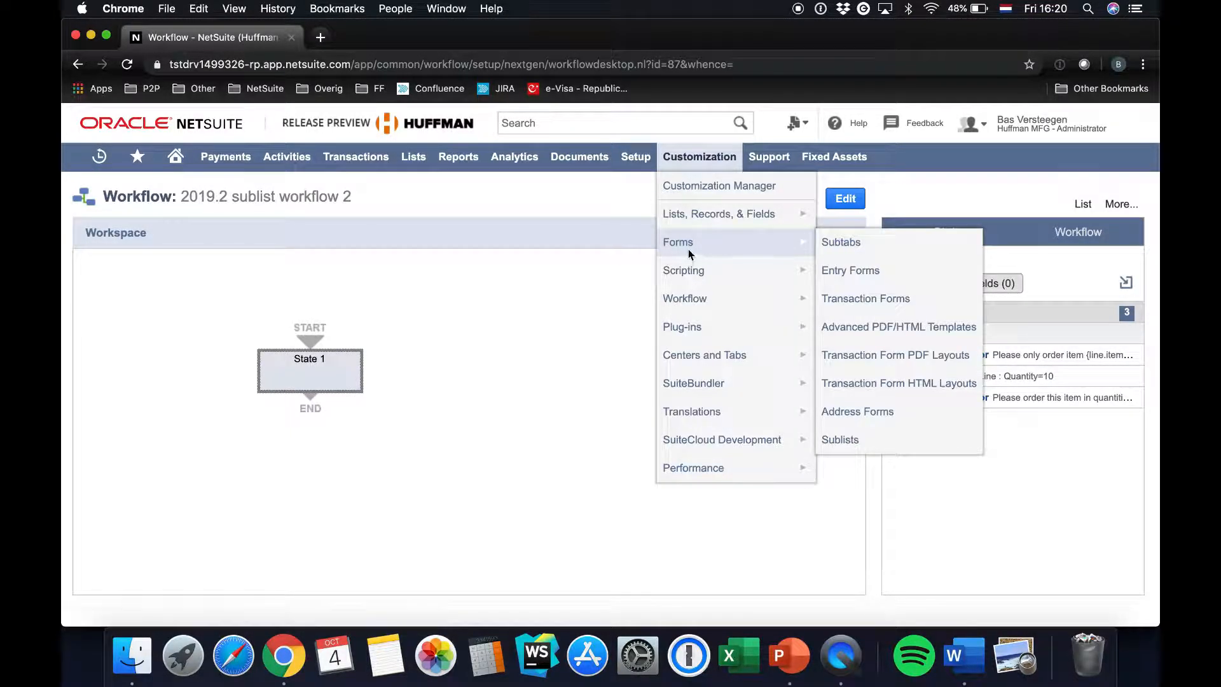
mouse_move(731, 298)
left_click(847, 302)
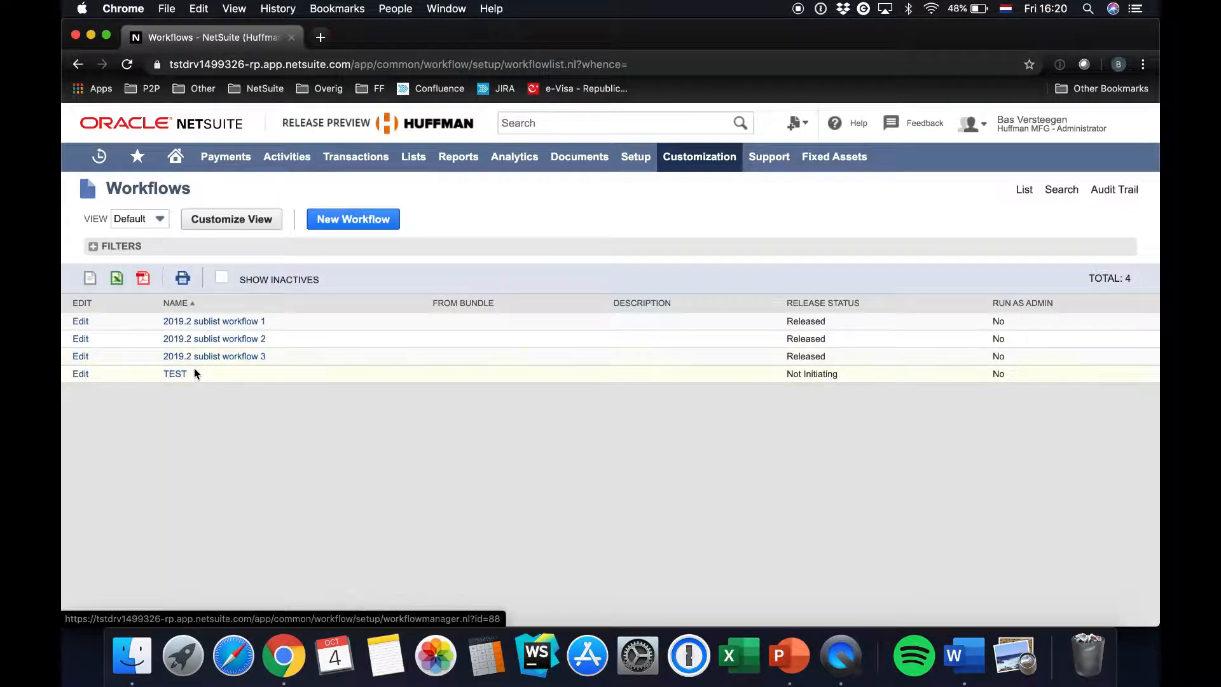
left_click(203, 356)
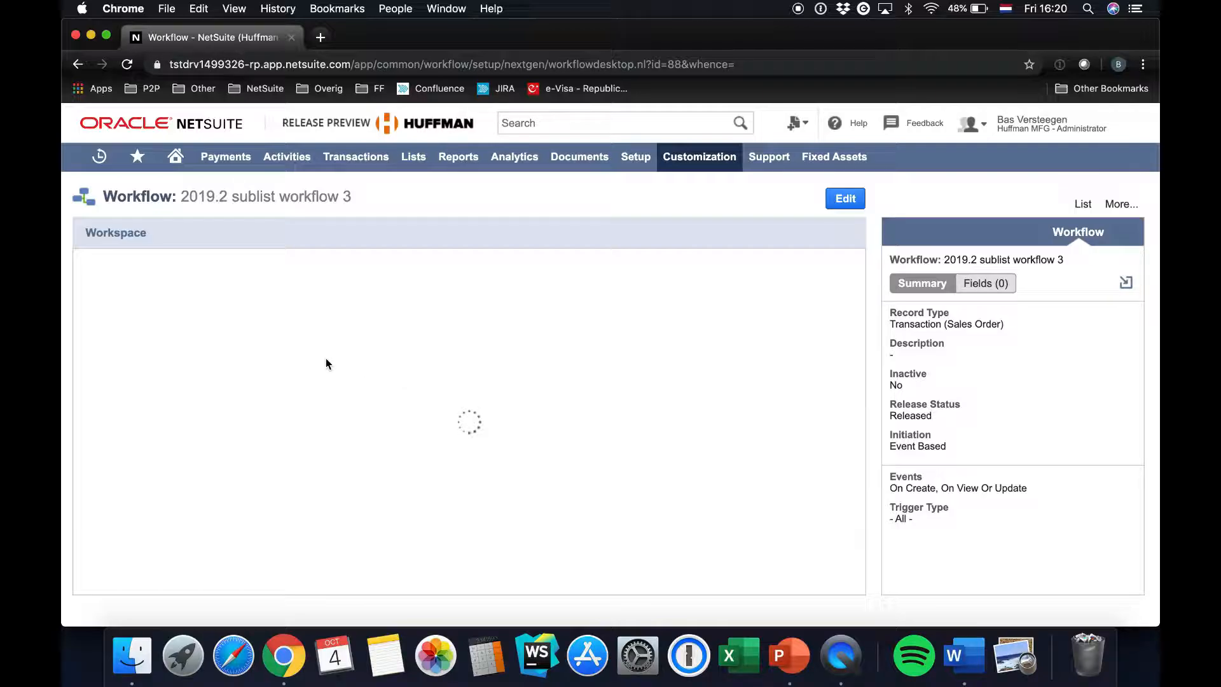
left_click(327, 363)
mouse_move(940, 371)
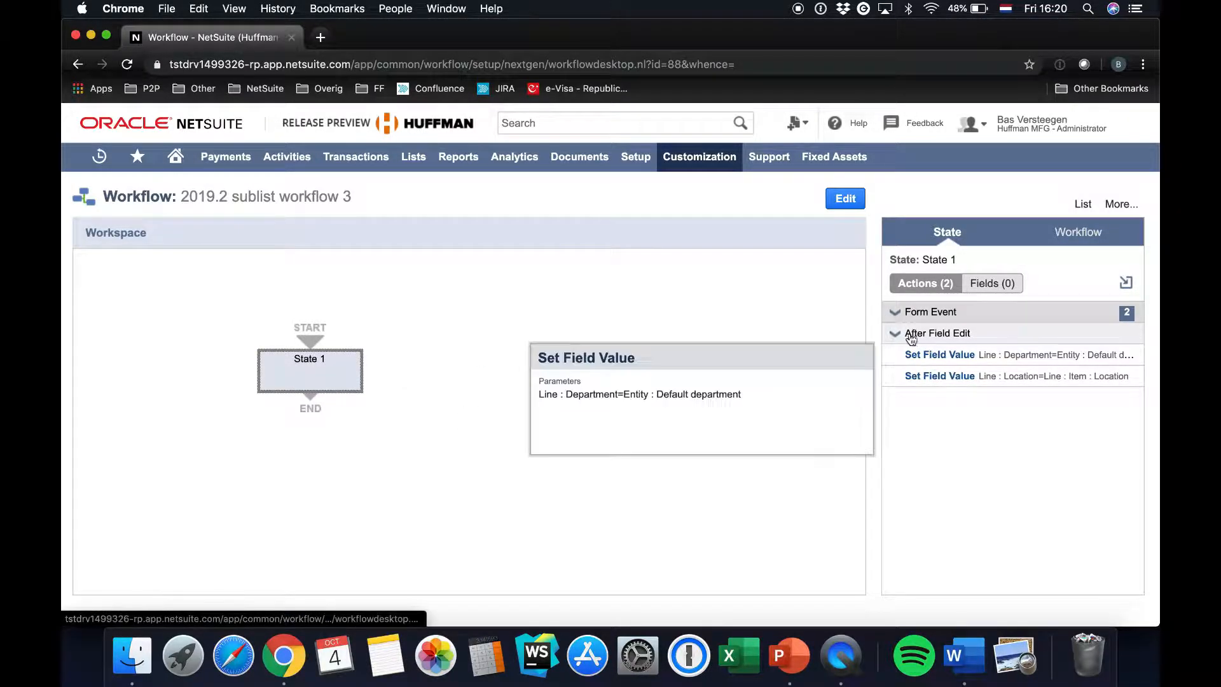
Open the Set Field Value action for the line location and examine its target field, join record and source field parameters
left_click(925, 379)
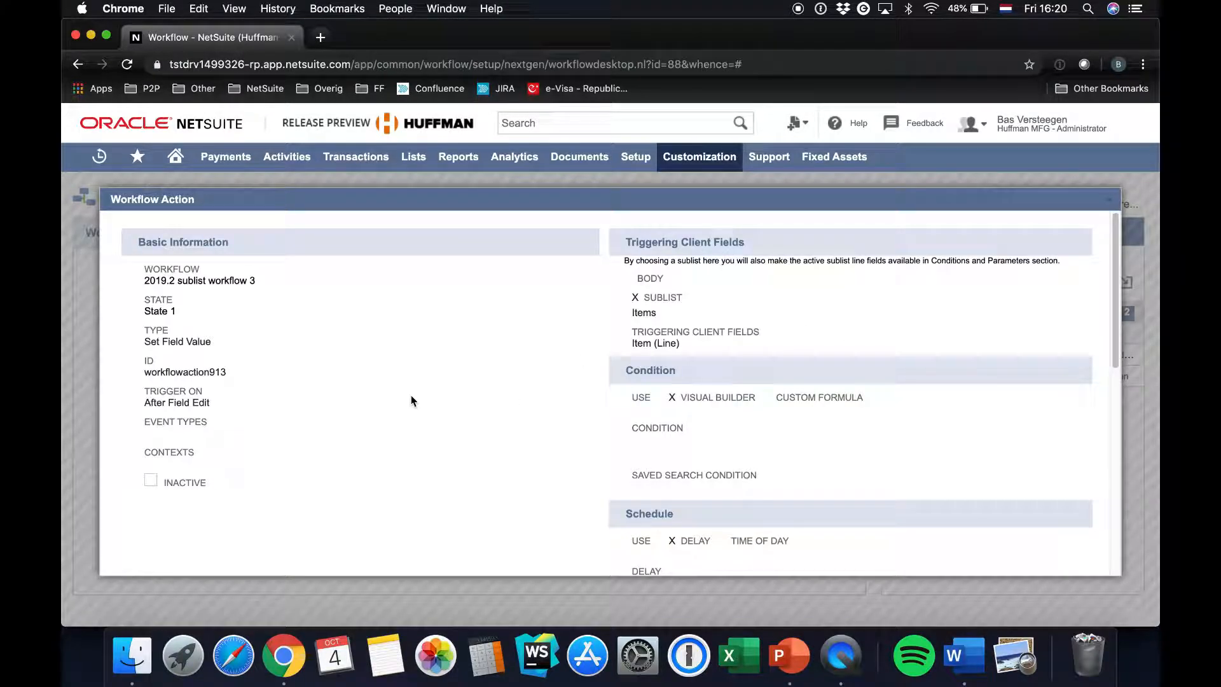
scroll(411, 395, "down", 10)
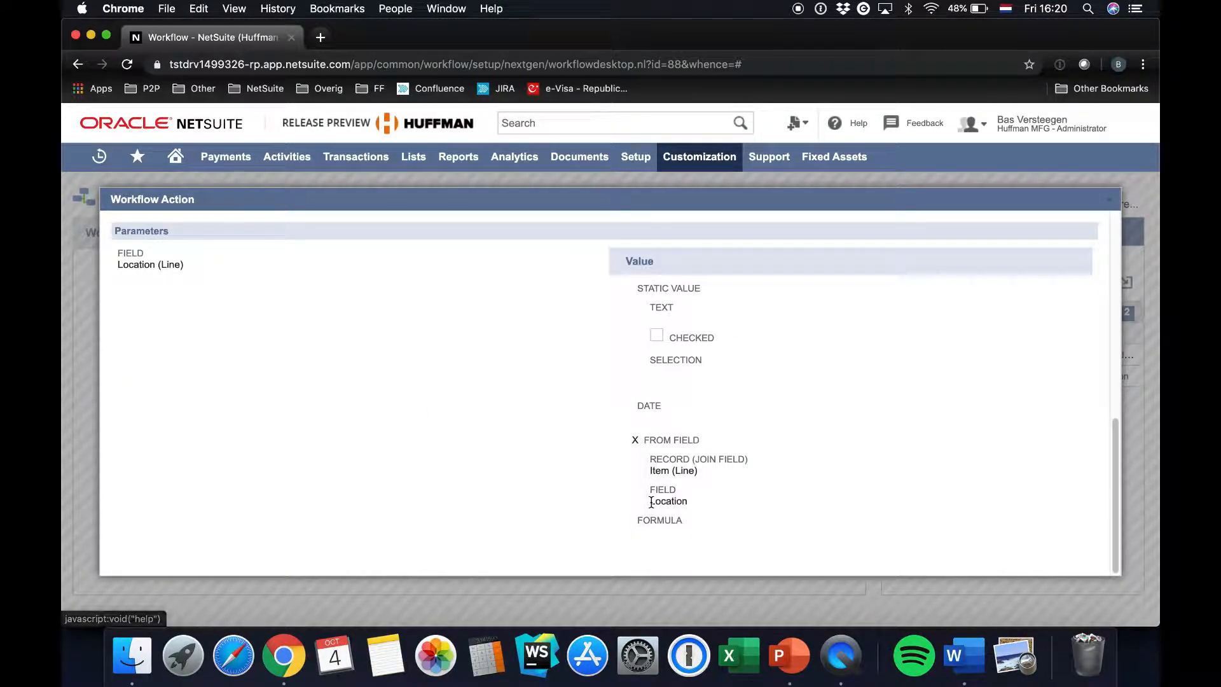
left_click_drag(182, 265, 119, 273)
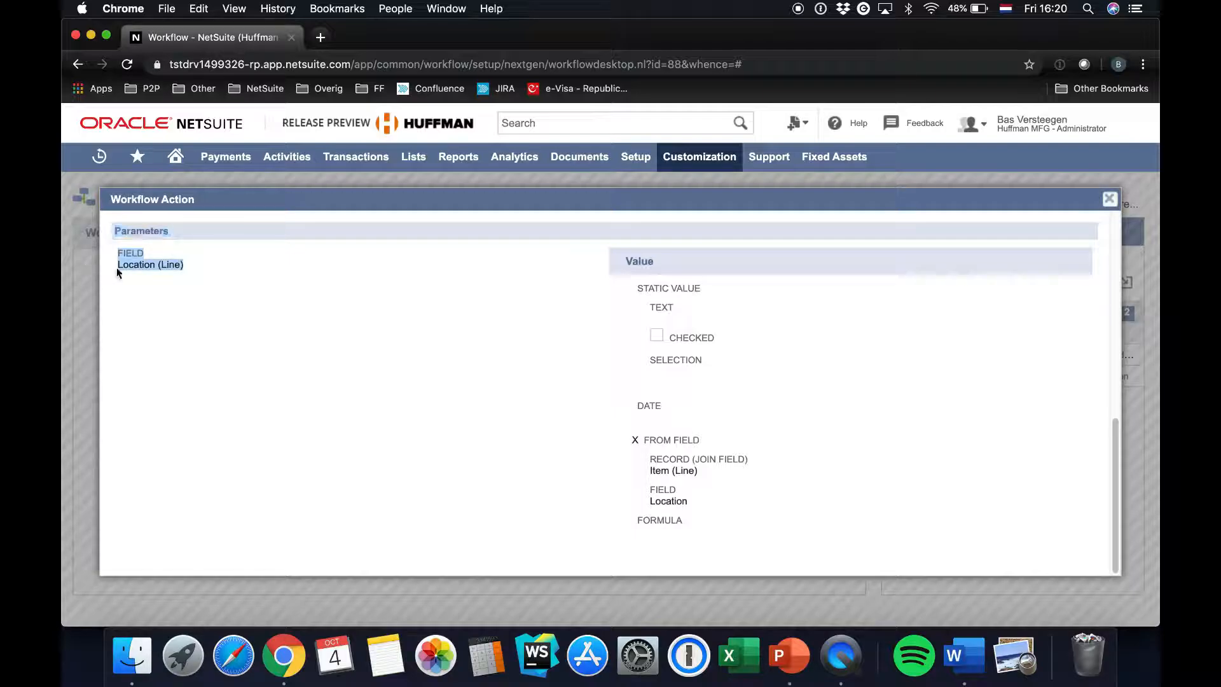
left_click_drag(699, 471, 650, 469)
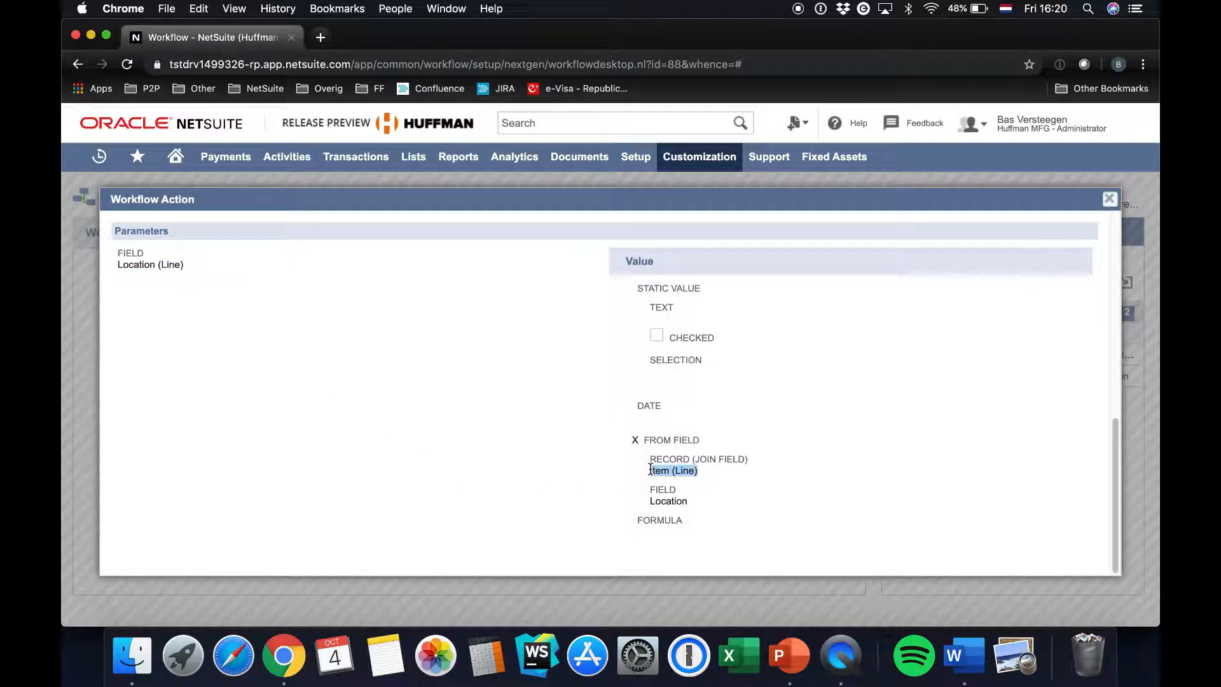
double_click(665, 502)
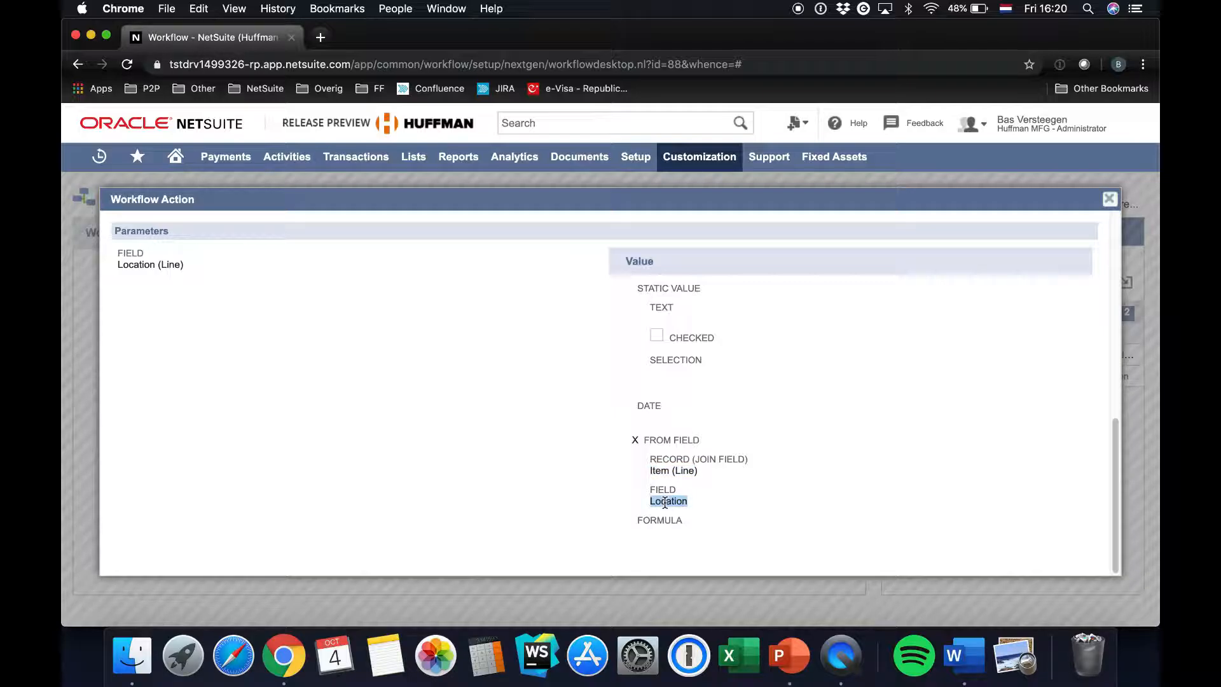
double_click(660, 471)
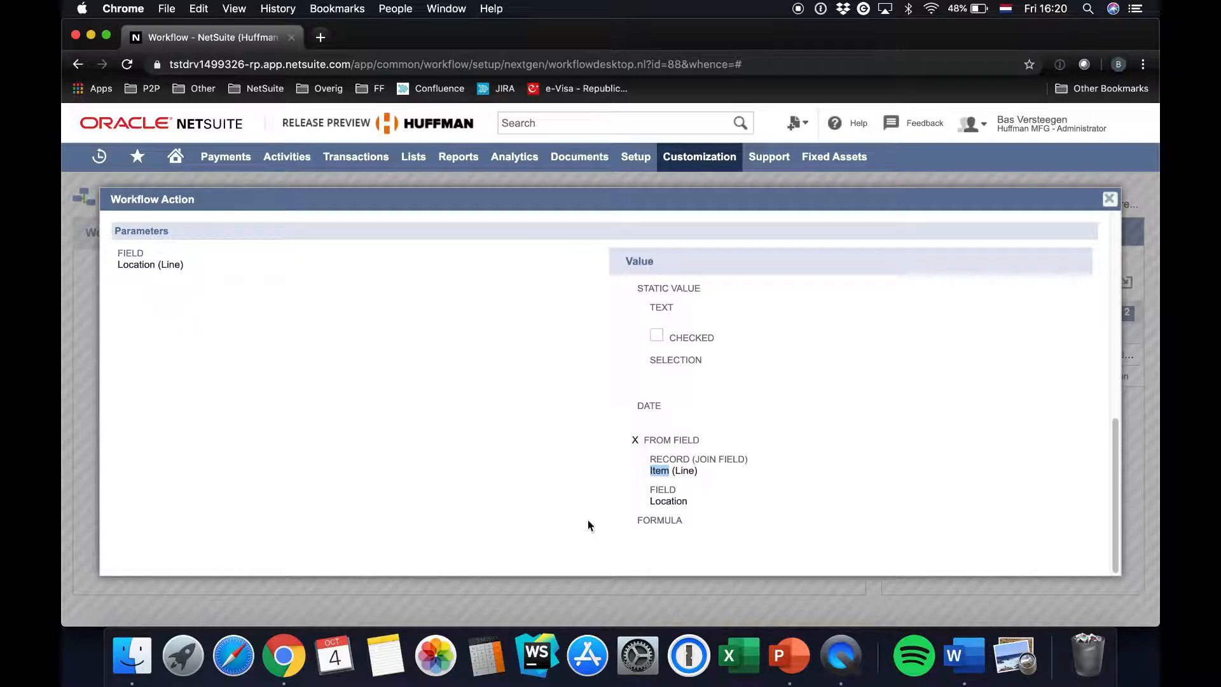
Review the location action's triggering client fields, sublist, trigger type and target field, and close the action details
scroll(588, 524, "up", 10)
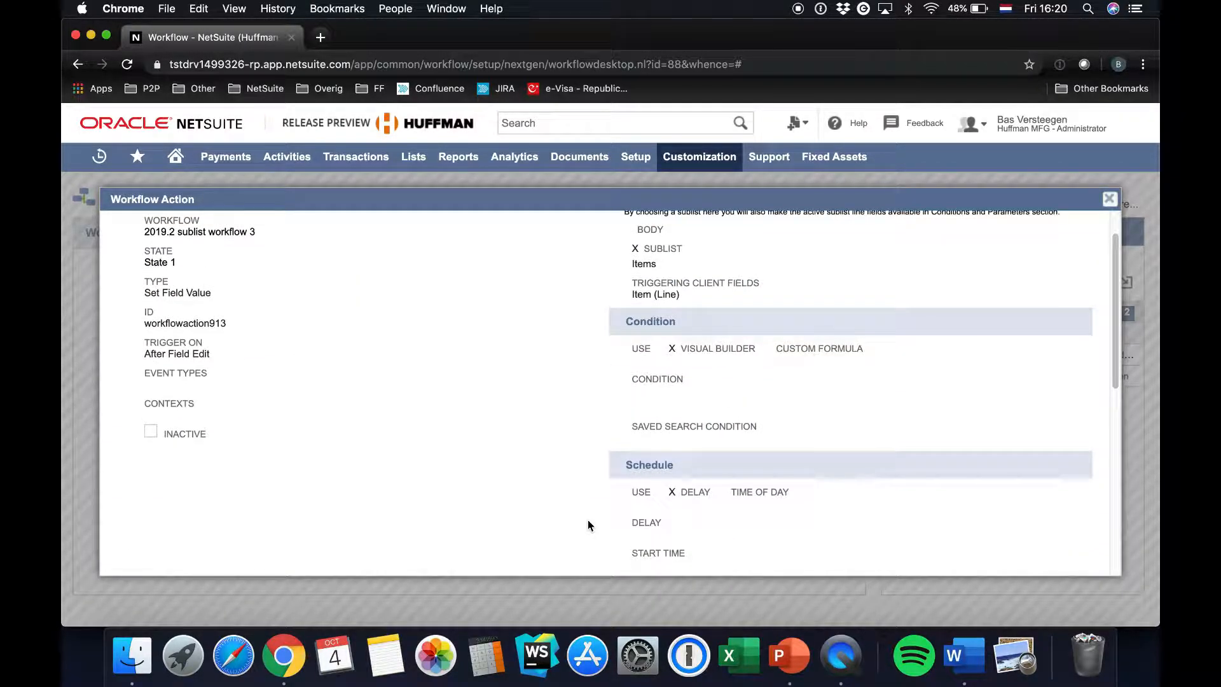
scroll(587, 520, "up", 2)
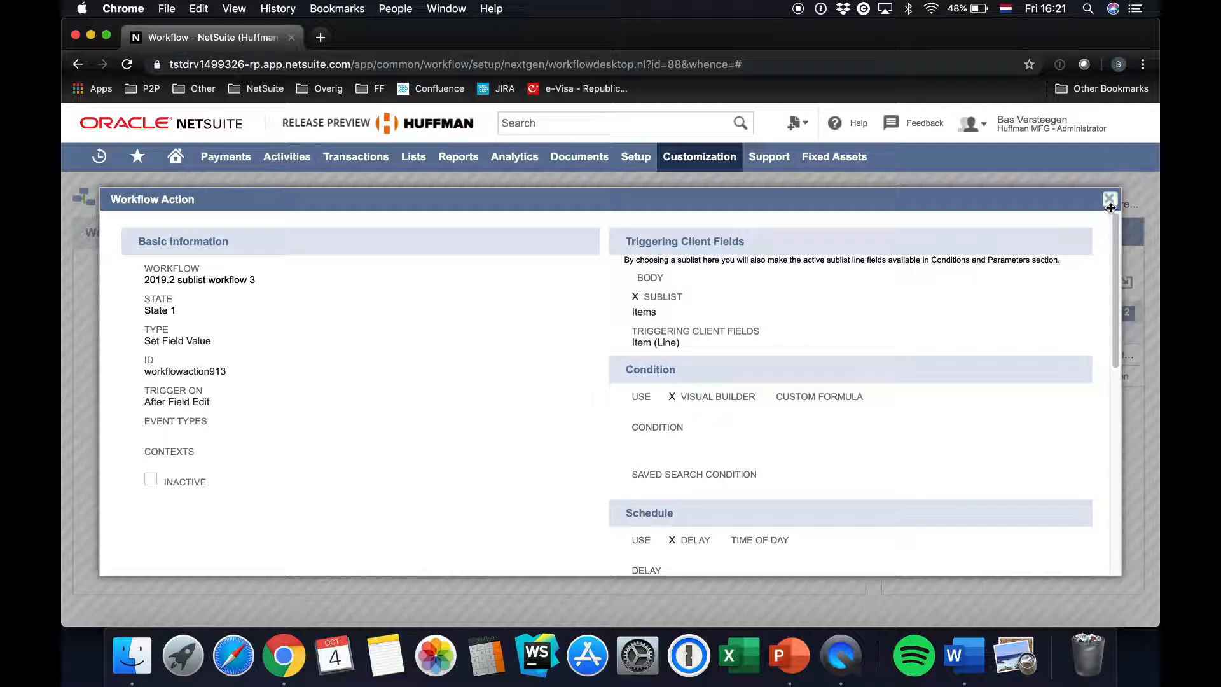
left_click_drag(628, 243, 746, 256)
double_click(645, 312)
triple_click(634, 342)
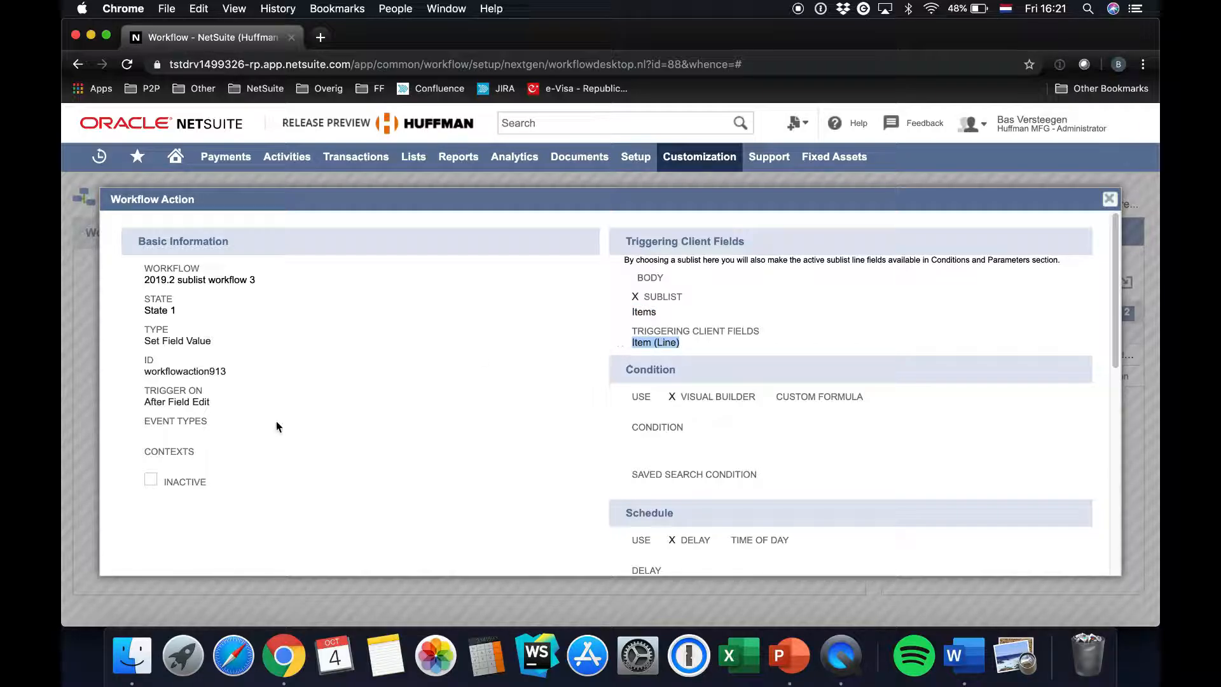
left_click_drag(210, 404, 168, 405)
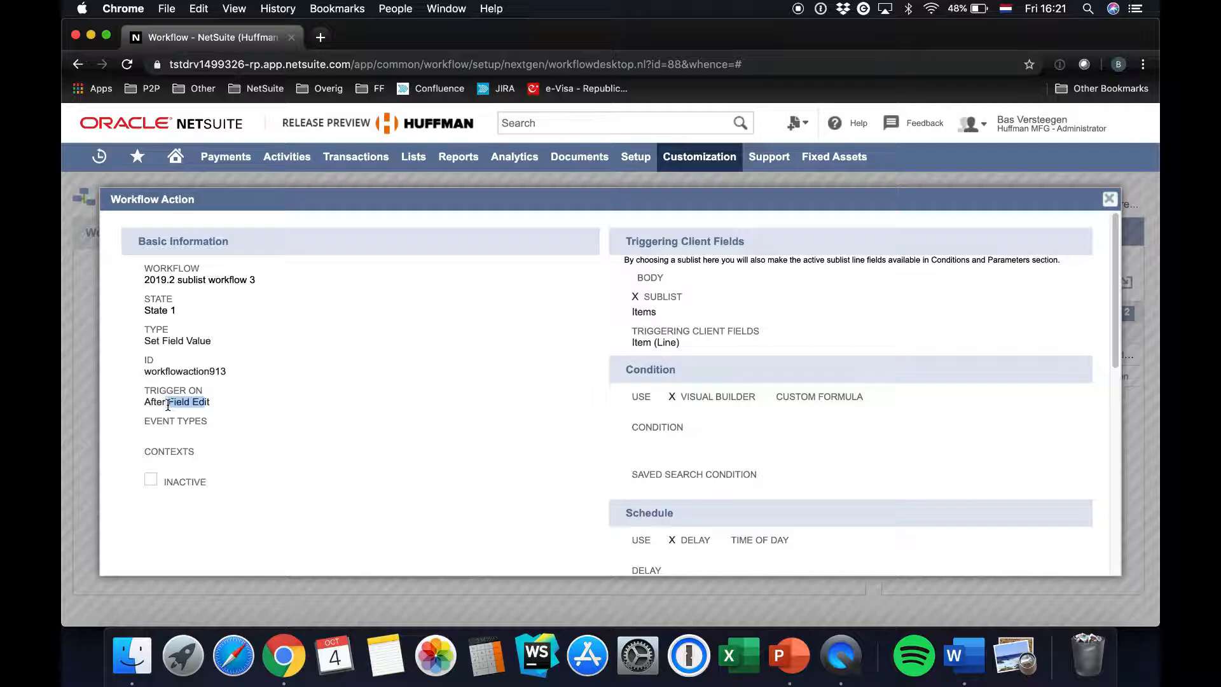
left_click(438, 348)
left_click_drag(653, 356, 635, 344)
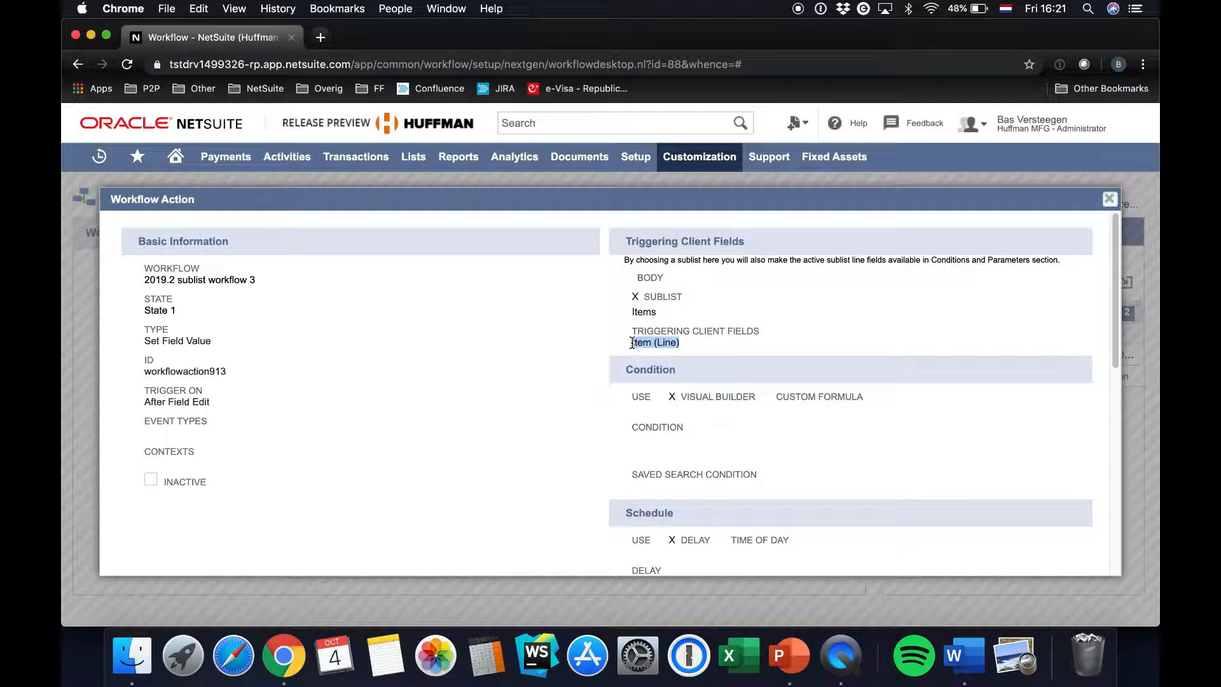
scroll(632, 342, "down", 10)
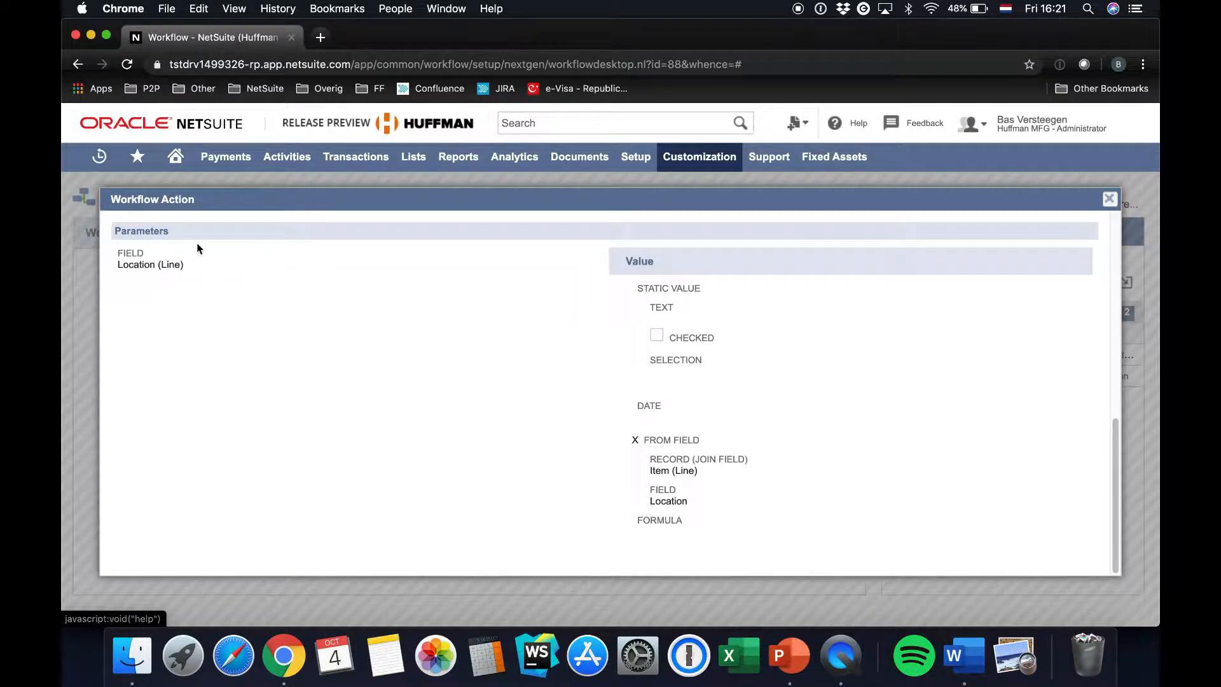
left_click_drag(115, 263, 229, 274)
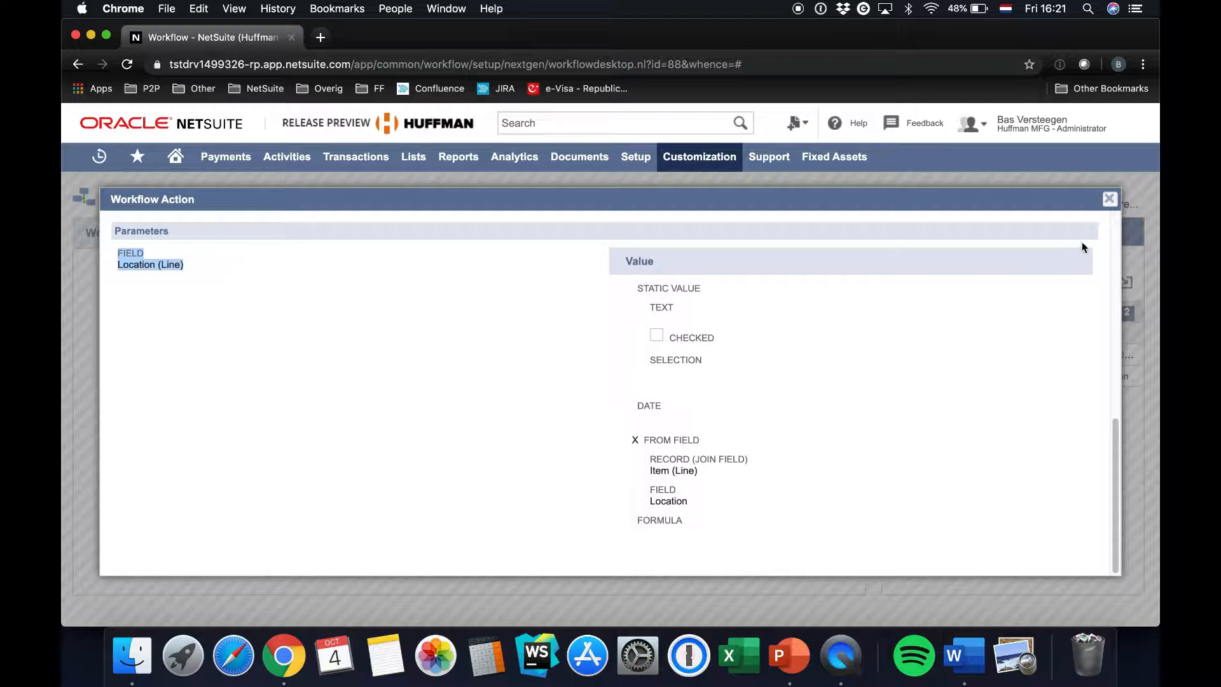
left_click(1106, 202)
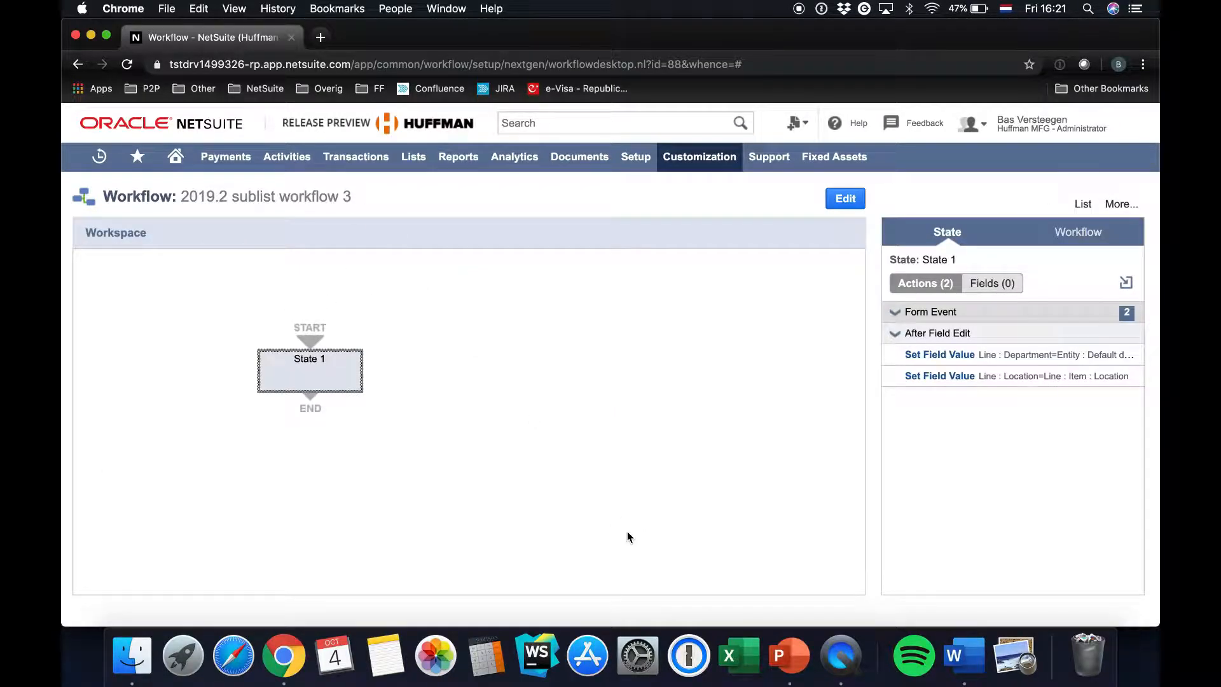
Check the record type in the workflow summary and start a new sales order
left_click(1079, 234)
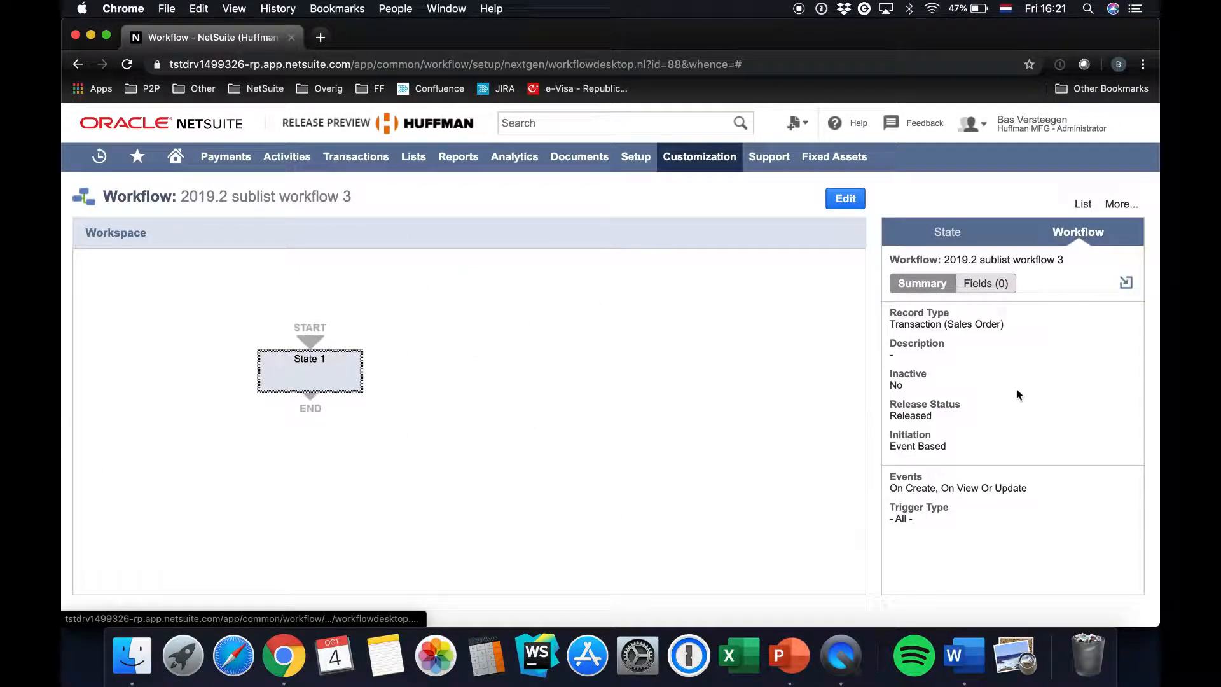
mouse_move(356, 156)
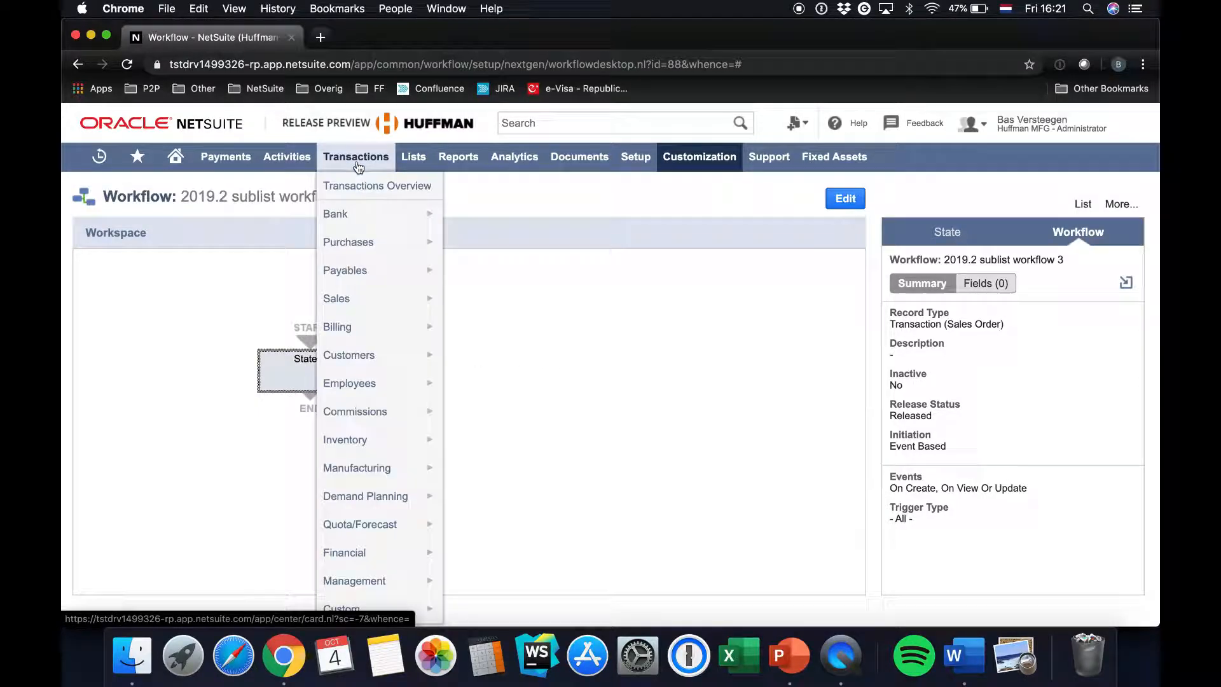
mouse_move(368, 416)
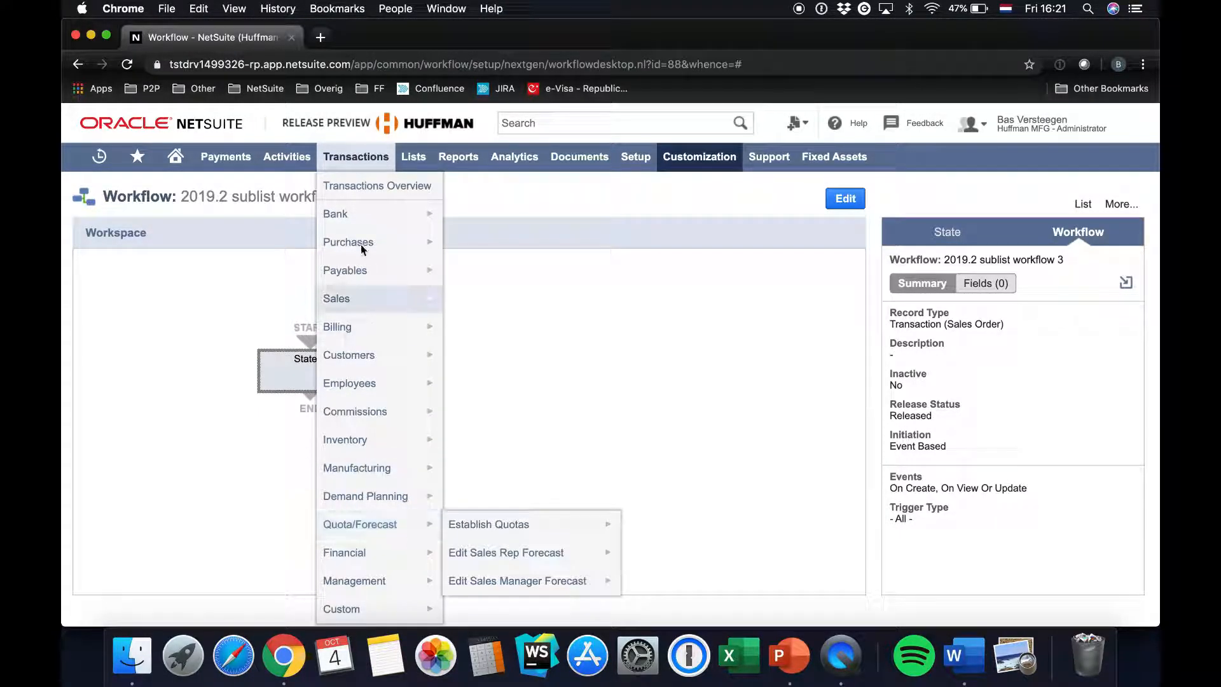
mouse_move(341, 297)
left_click(502, 272)
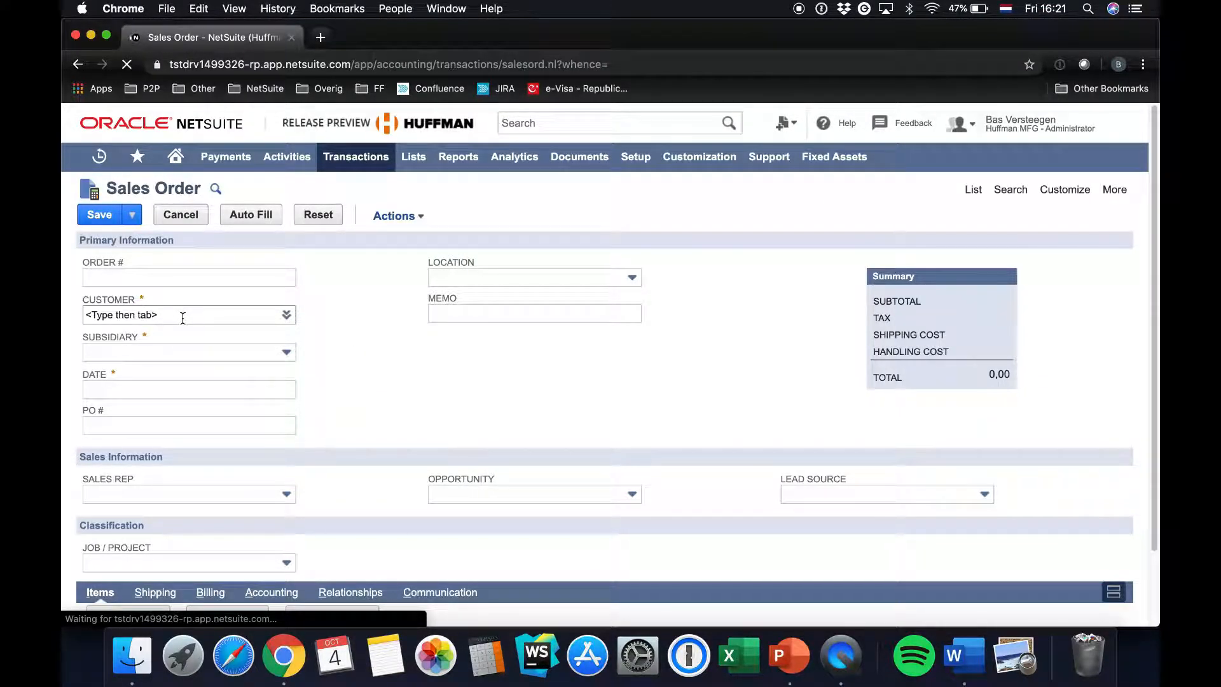
Select 3M from the customer list as the sales order's customer
type("3m")
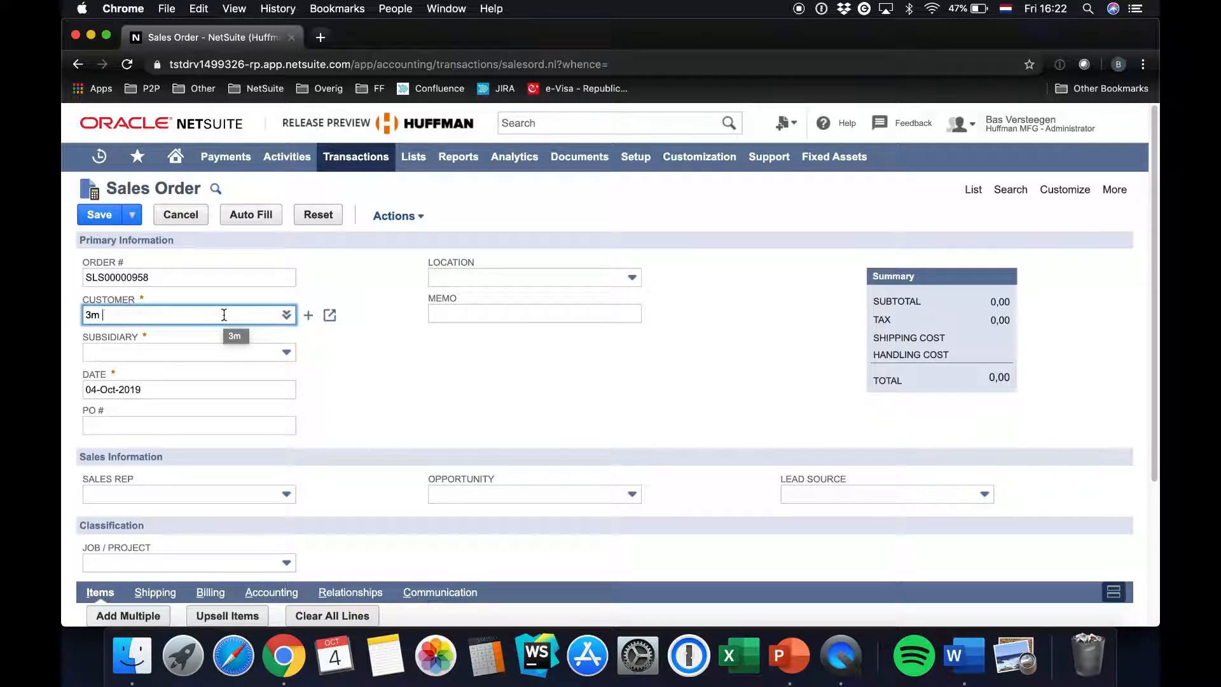
left_click(286, 314)
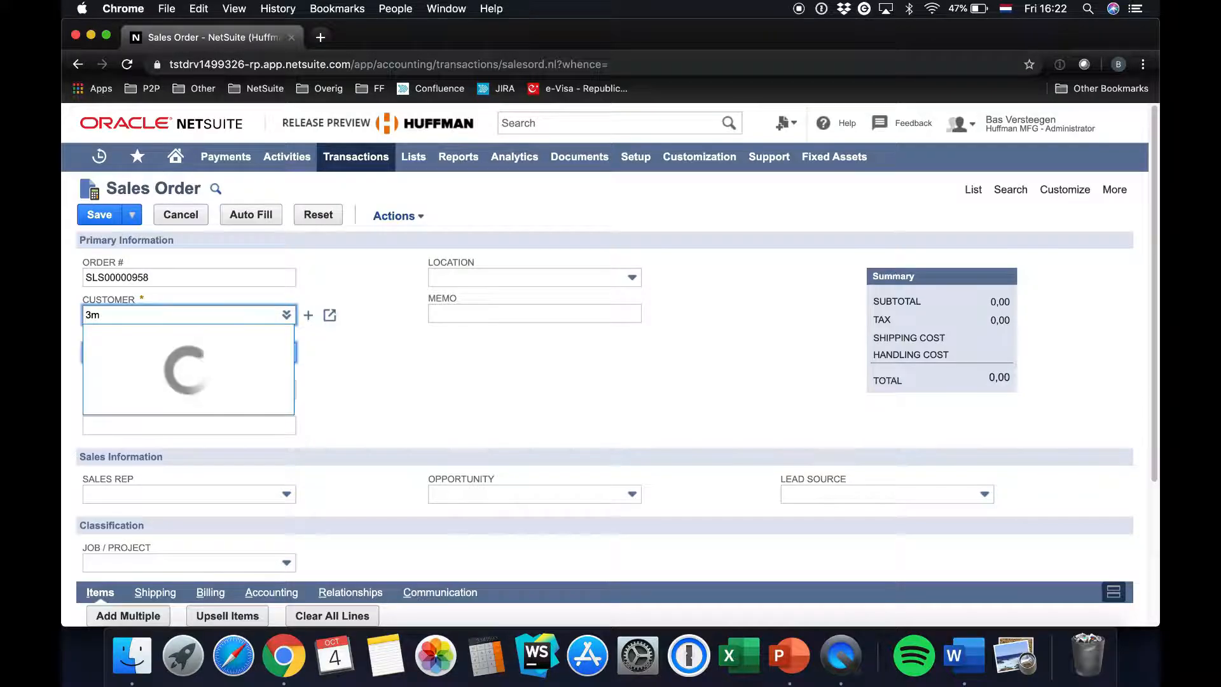
left_click(742, 156)
left_click(286, 314)
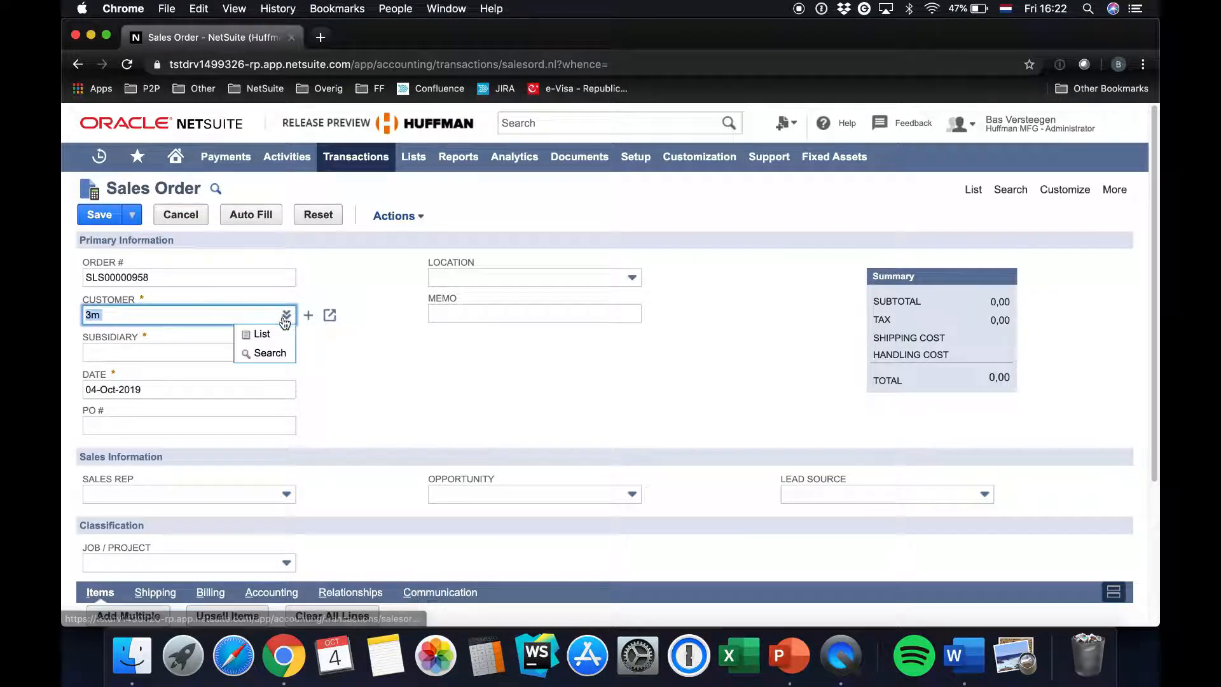
left_click(251, 333)
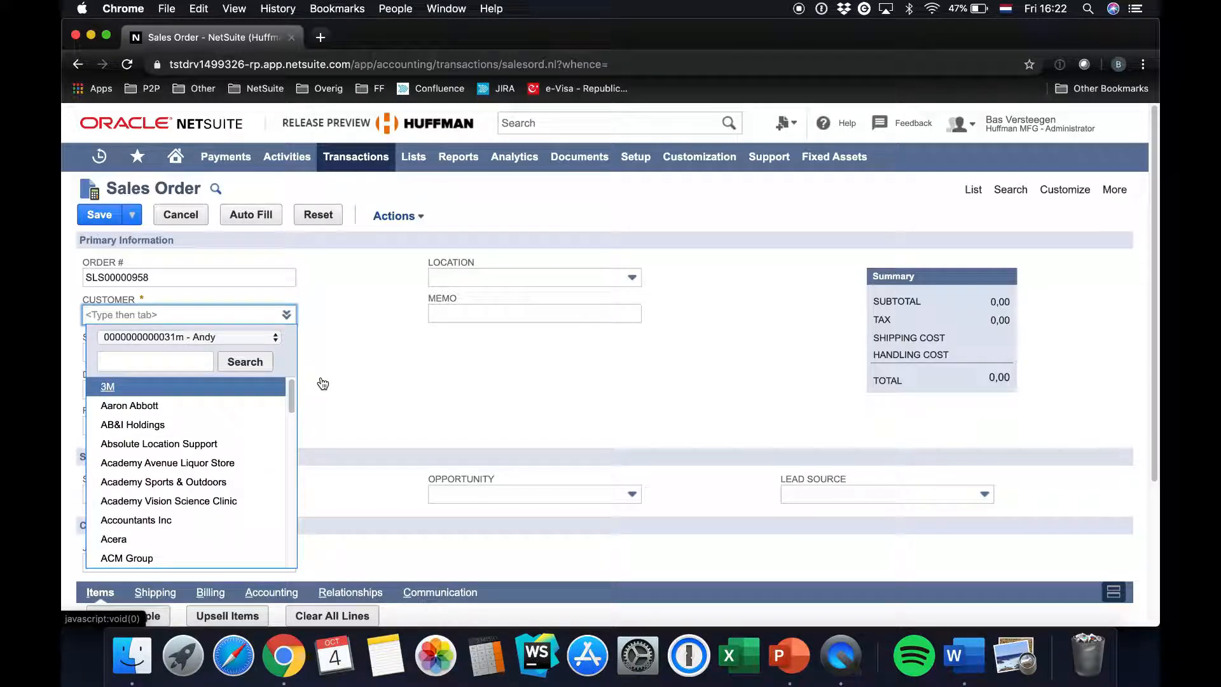
Select Banana as the item on the first line of the sales order
scroll(331, 345, "down", 3)
scroll(331, 345, "down", 1)
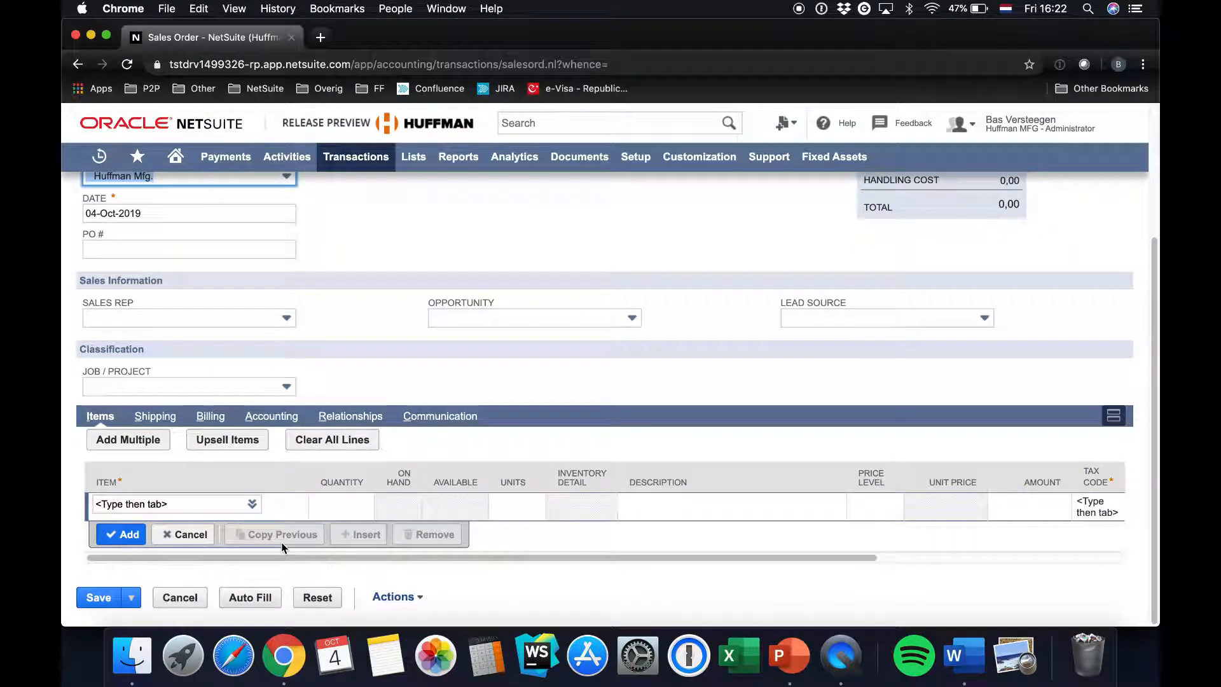
left_click(145, 502)
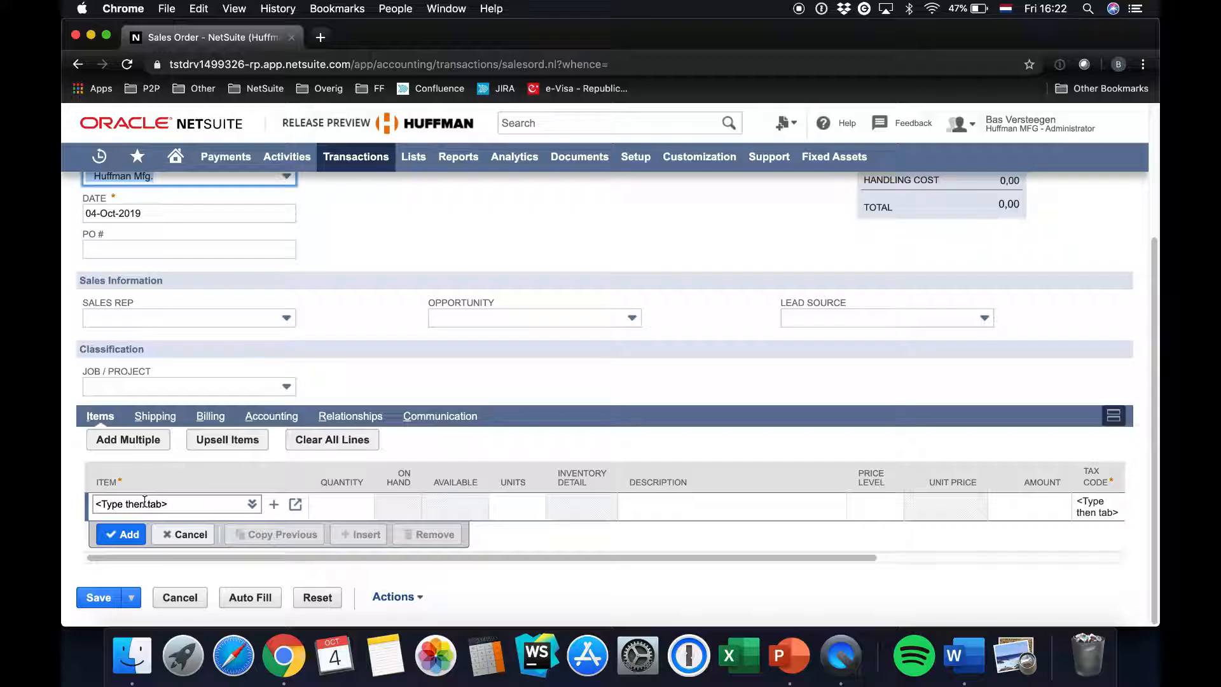
scroll(523, 508, "right", 5)
left_click(523, 508)
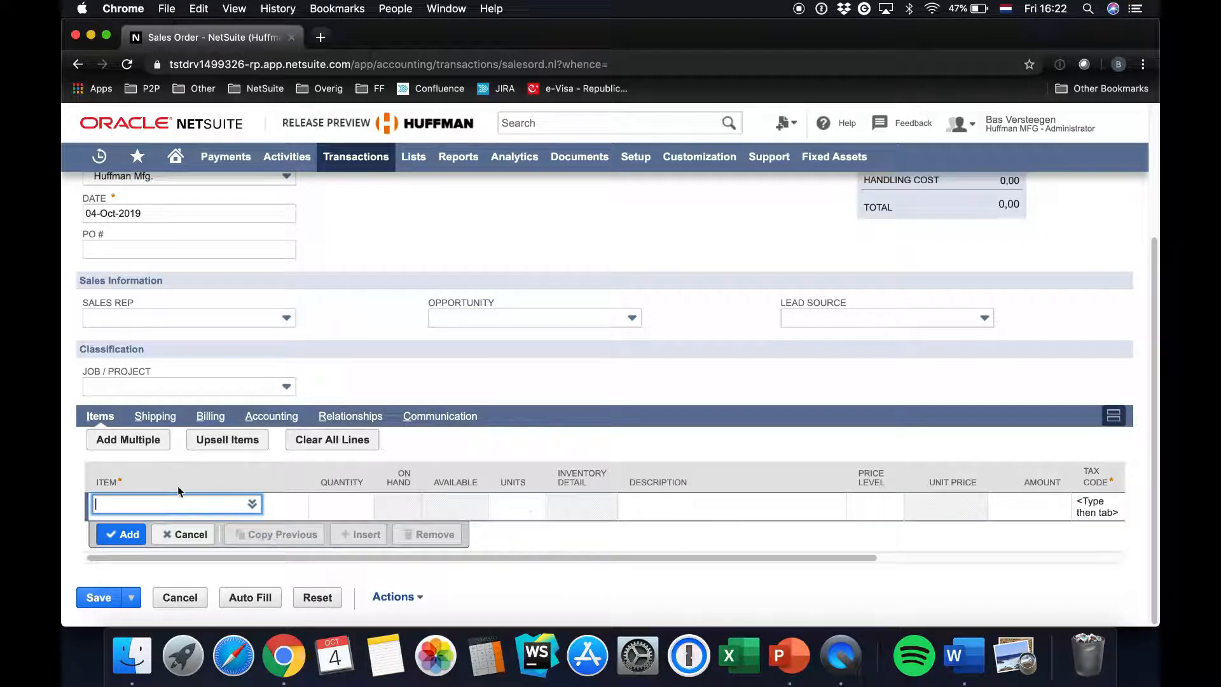
type("banan")
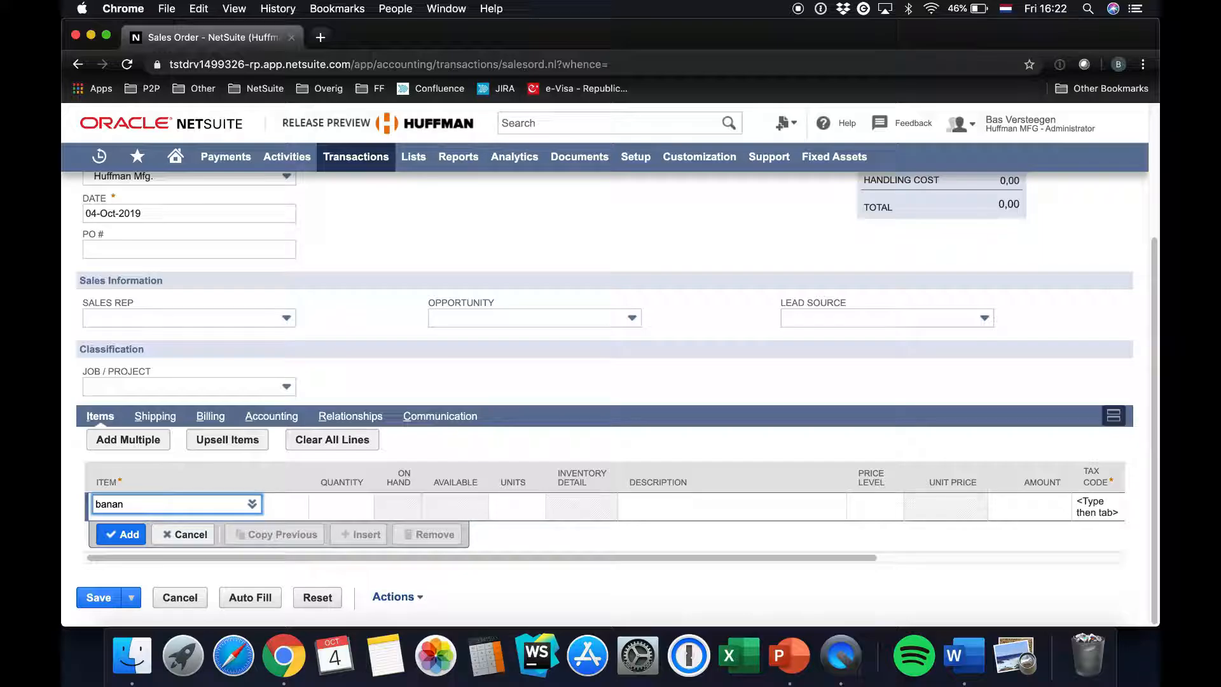
type("a")
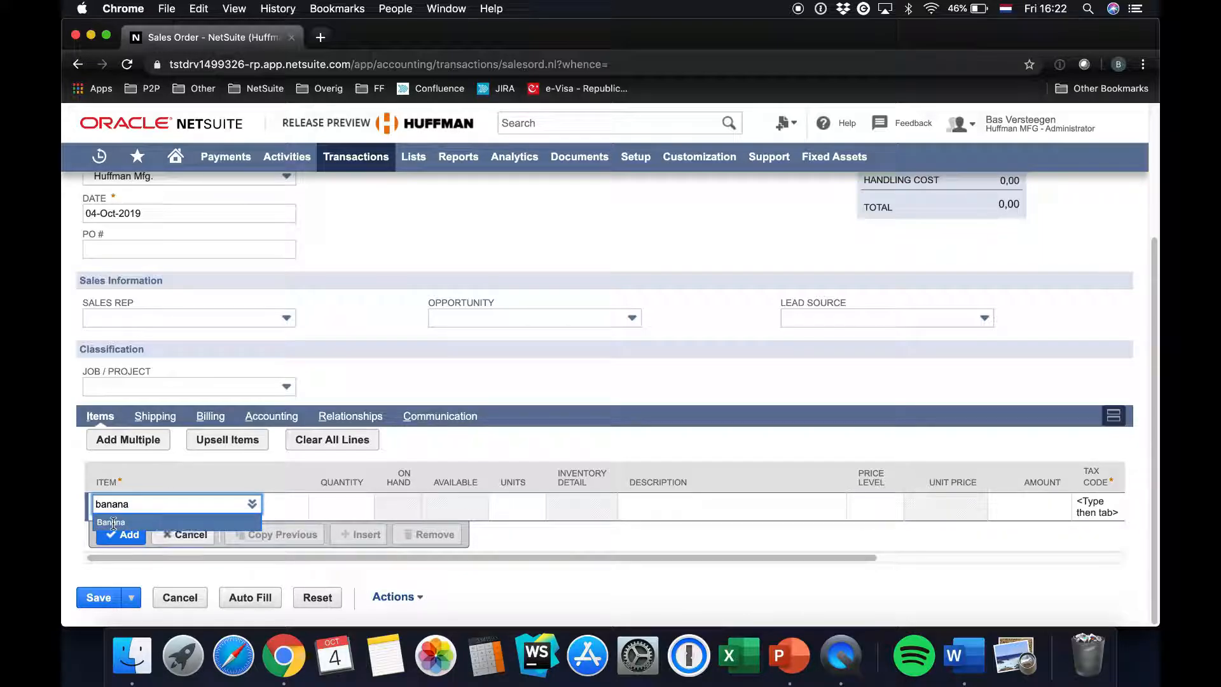
left_click(322, 506)
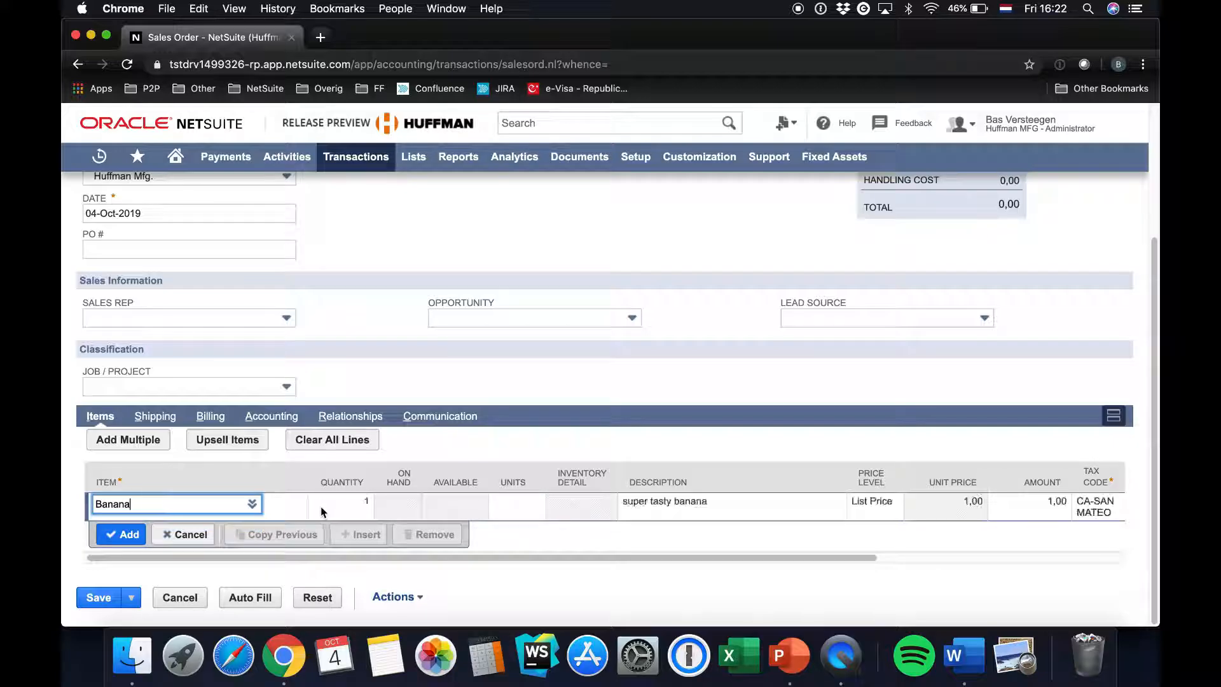
Check the location and the other line fields of the Banana line on the sales order
scroll(326, 505, "right", 3)
scroll(323, 505, "left", 3)
scroll(234, 498, "right", 5)
scroll(234, 498, "right", 1)
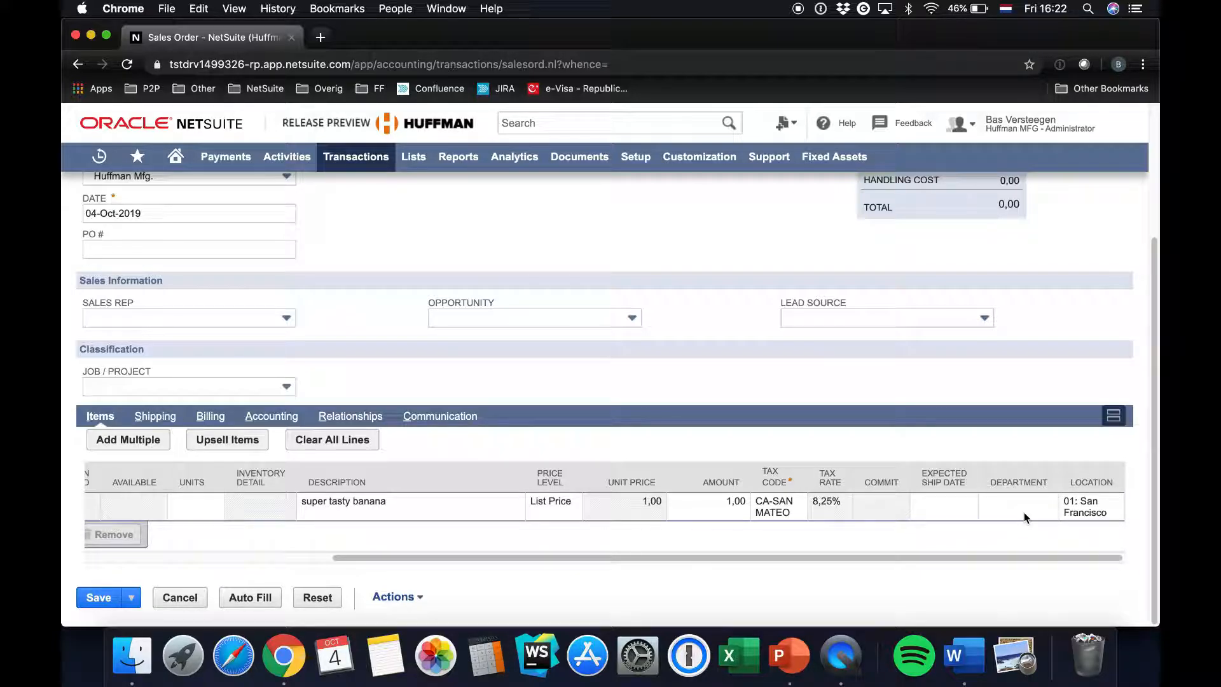
left_click(430, 514)
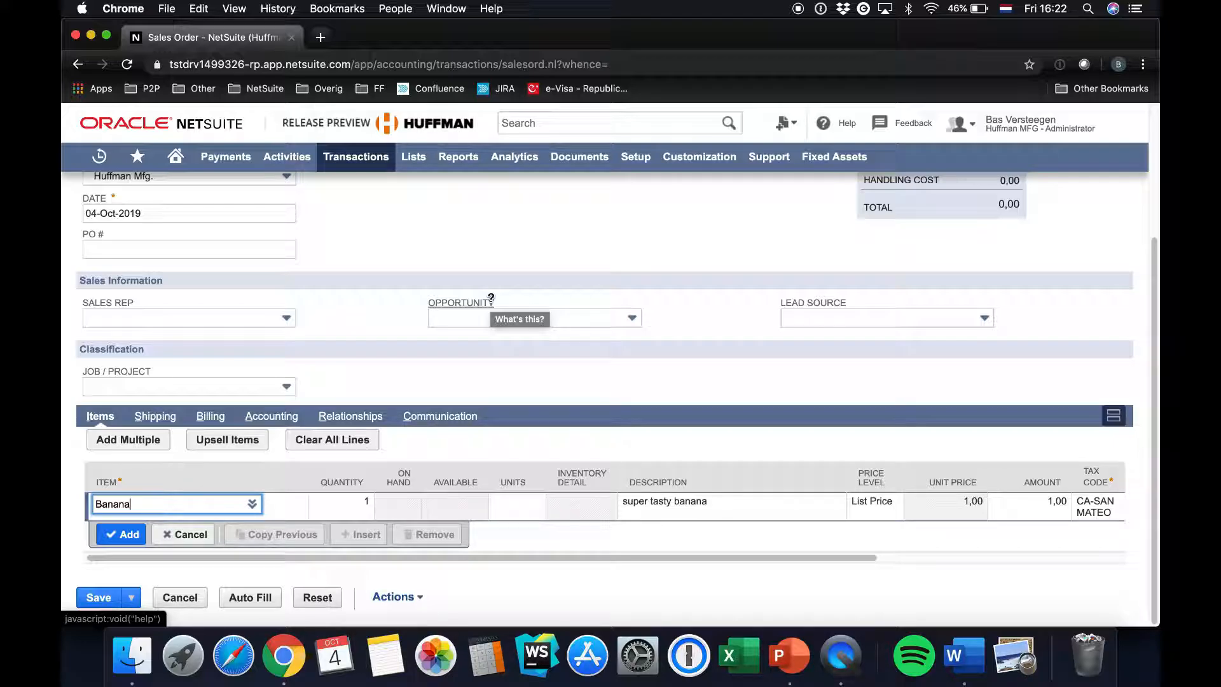
Switch to PowerPoint, present the slides on returning user errors on item sublists, and end the slide show
left_click(800, 648)
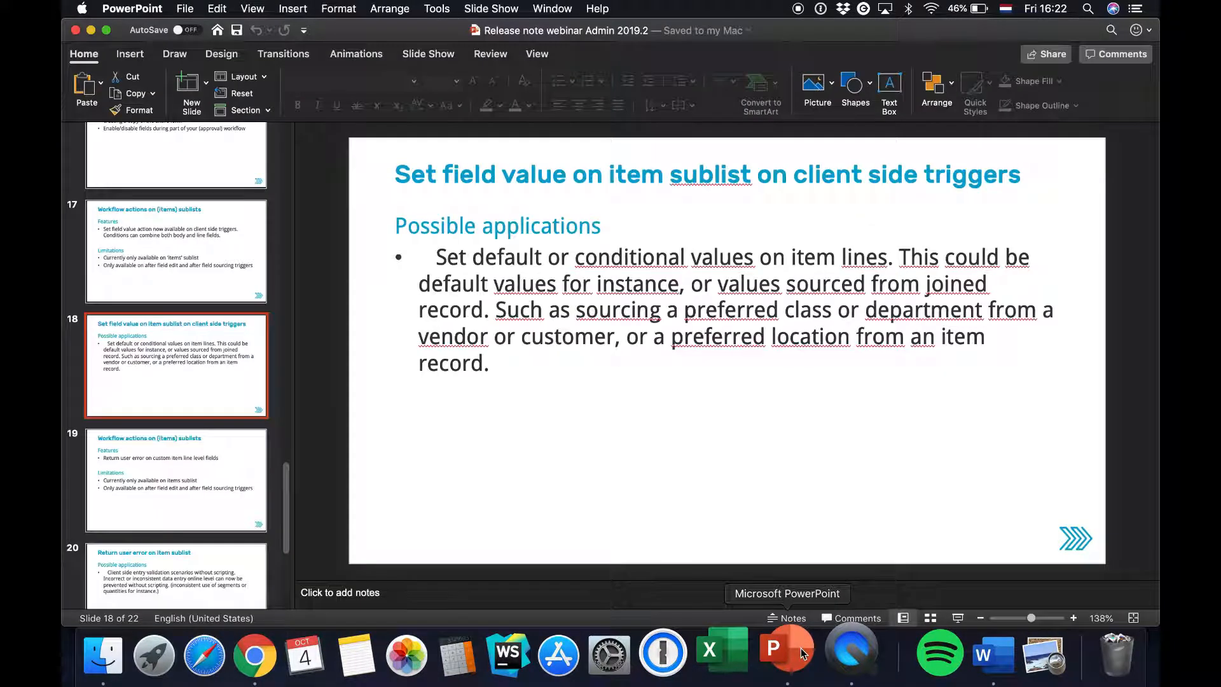
left_click(152, 474)
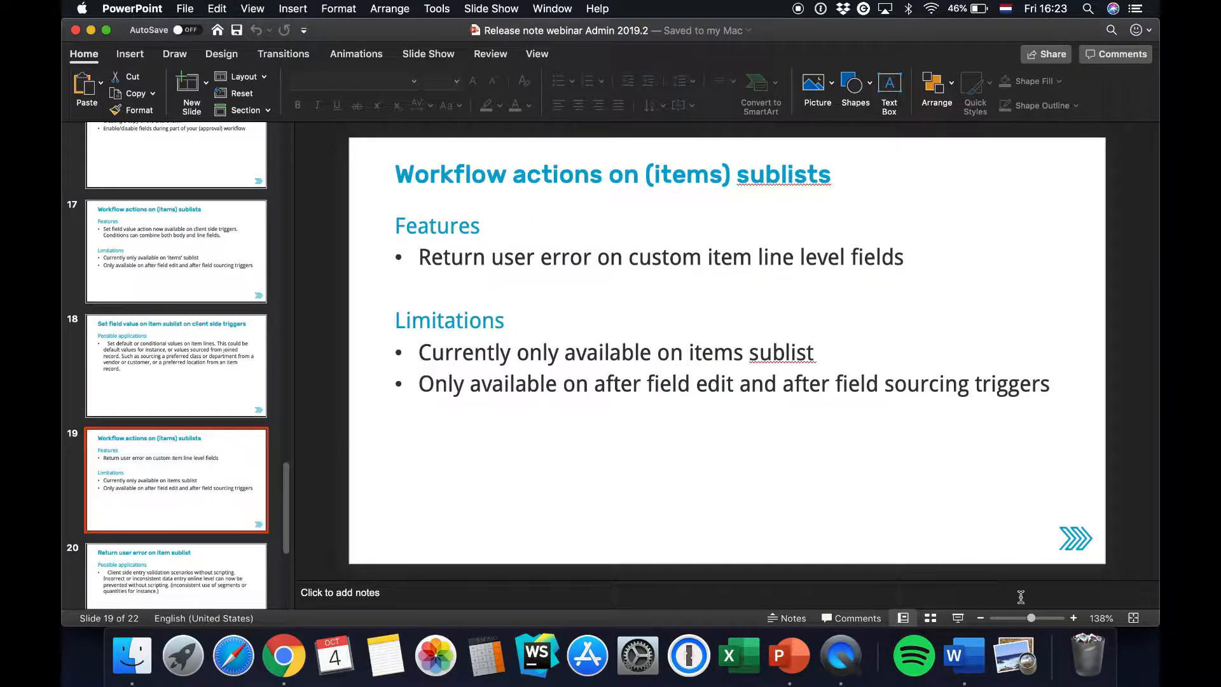
left_click(958, 619)
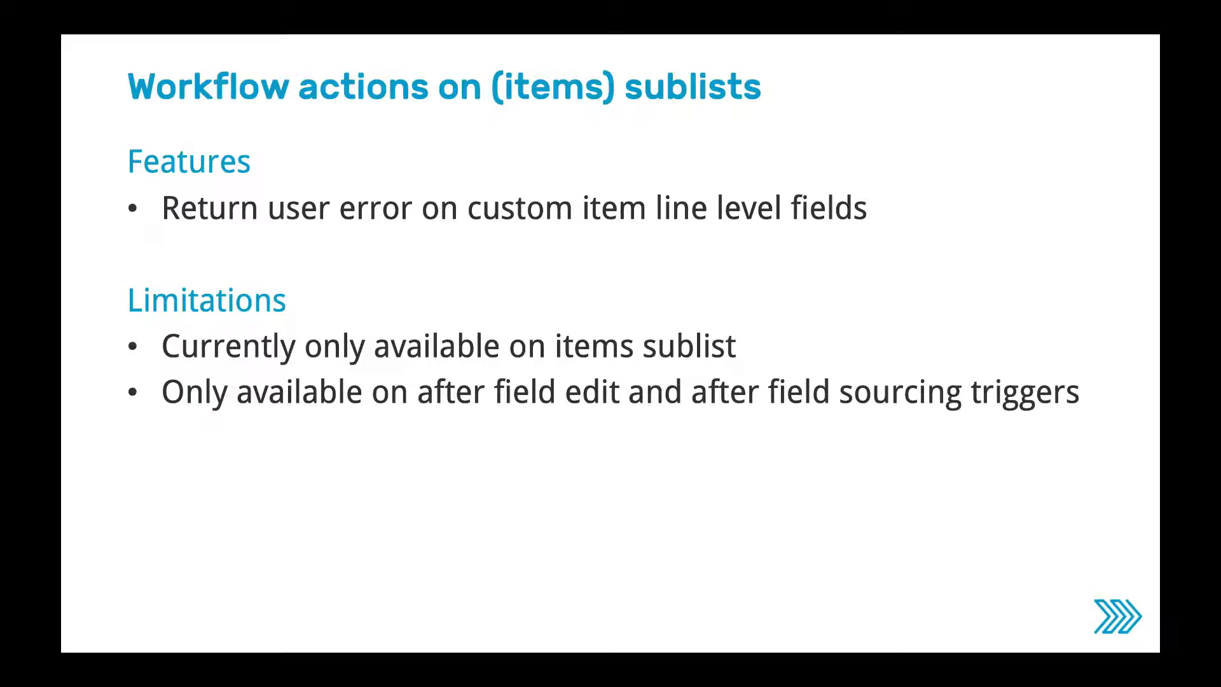
key("Right")
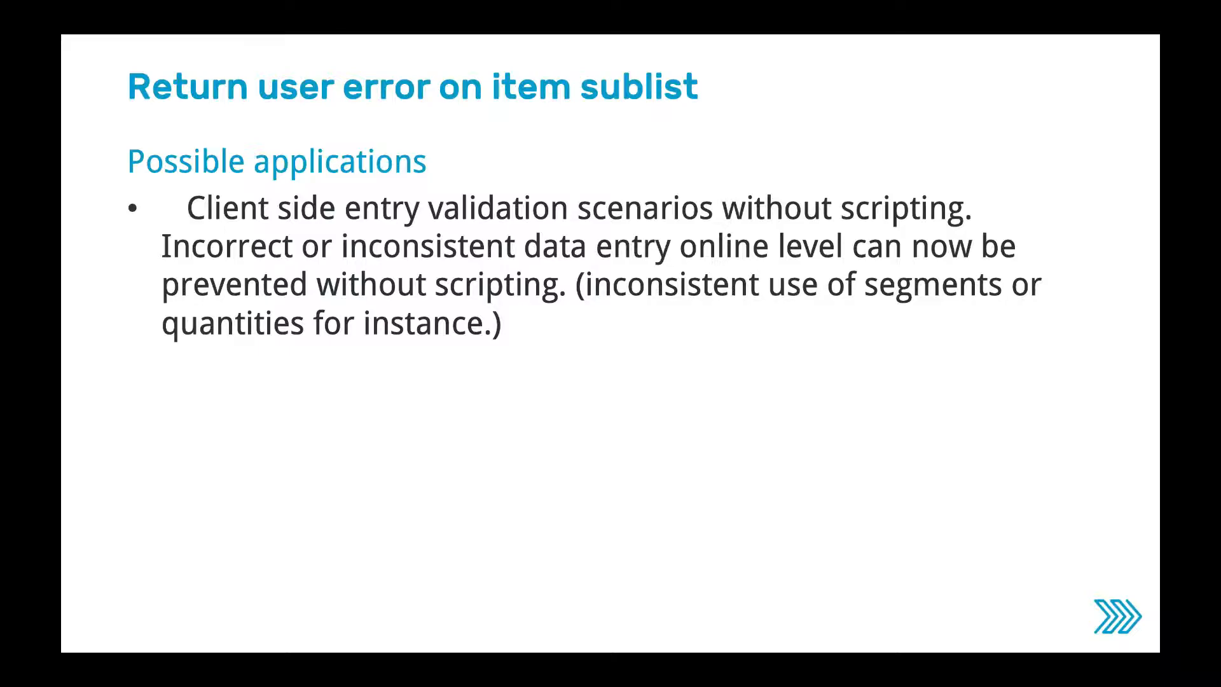
key("Escape")
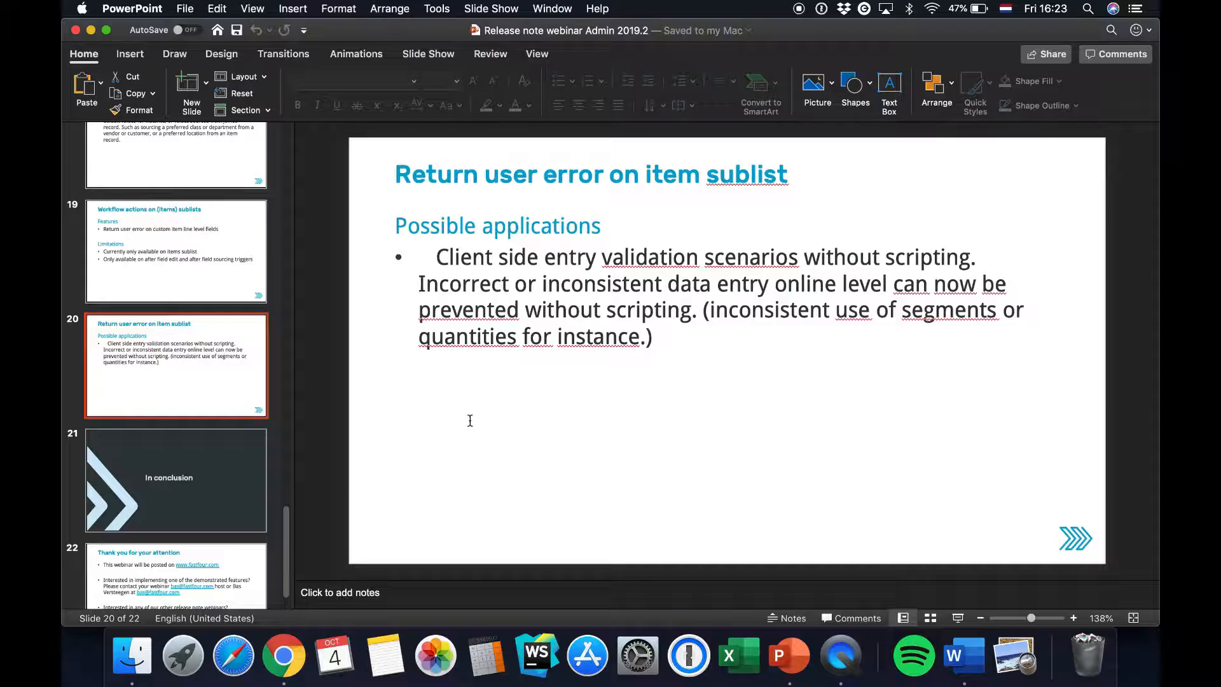
Switch back to NetSuite in Chrome and open 2019.2 sublist workflow 2 from the workflows list
left_click(284, 655)
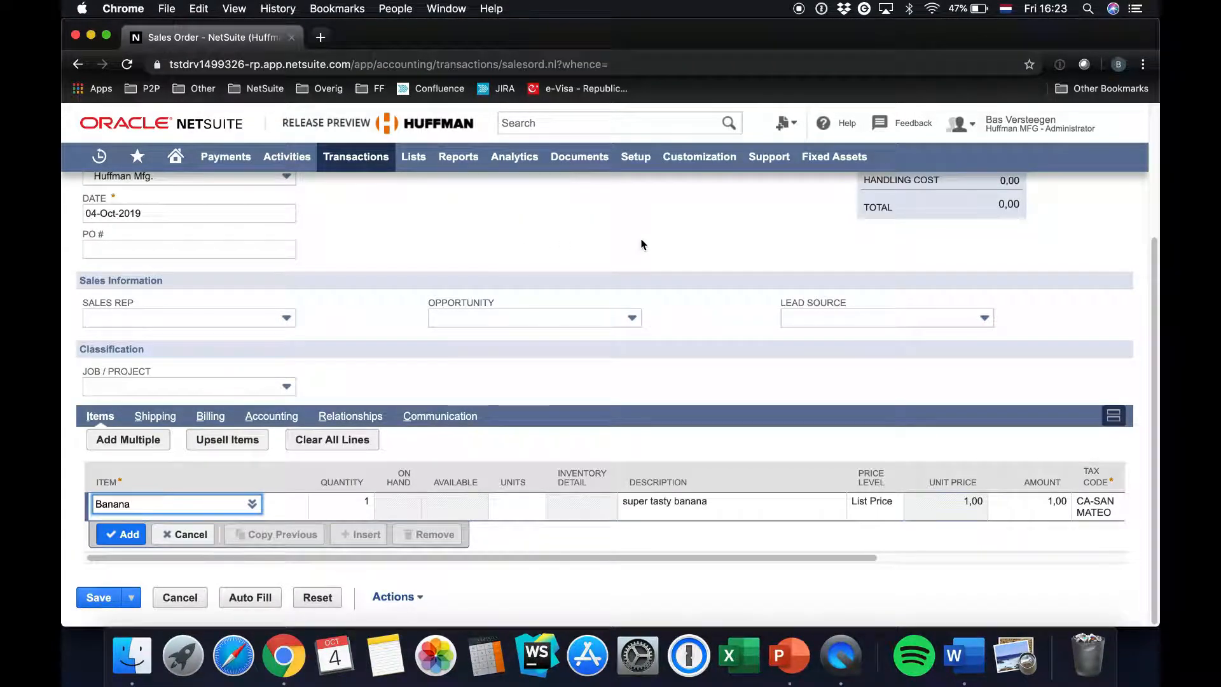
mouse_move(693, 162)
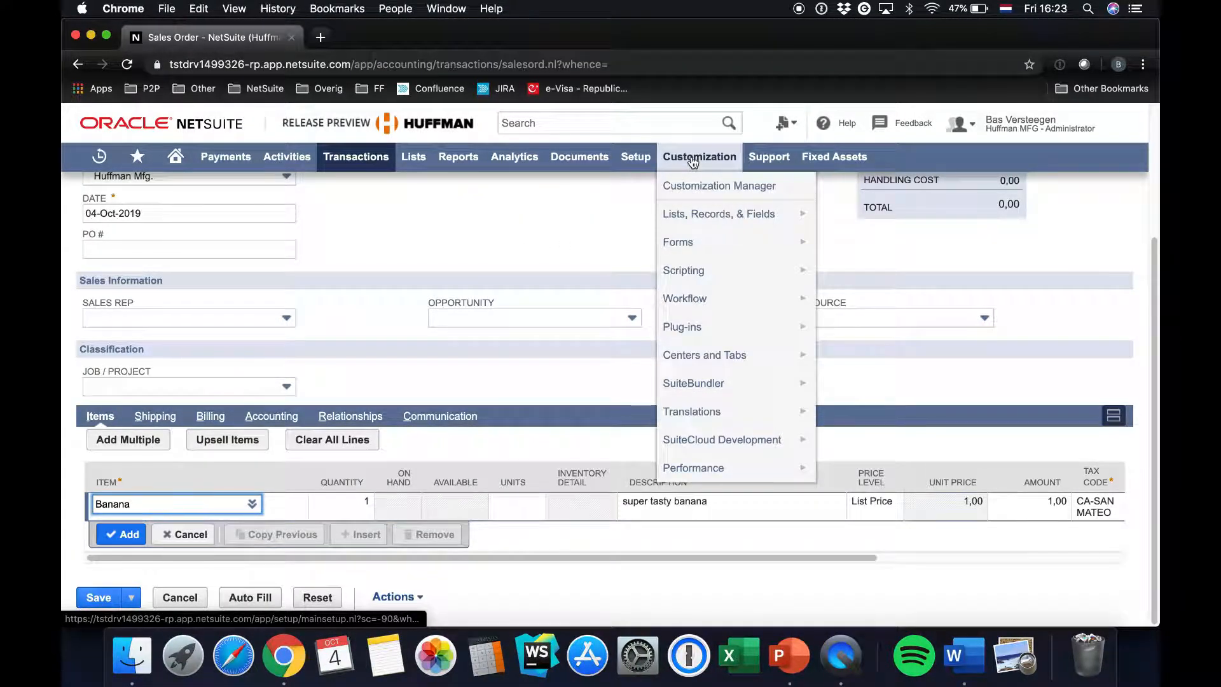
mouse_move(681, 310)
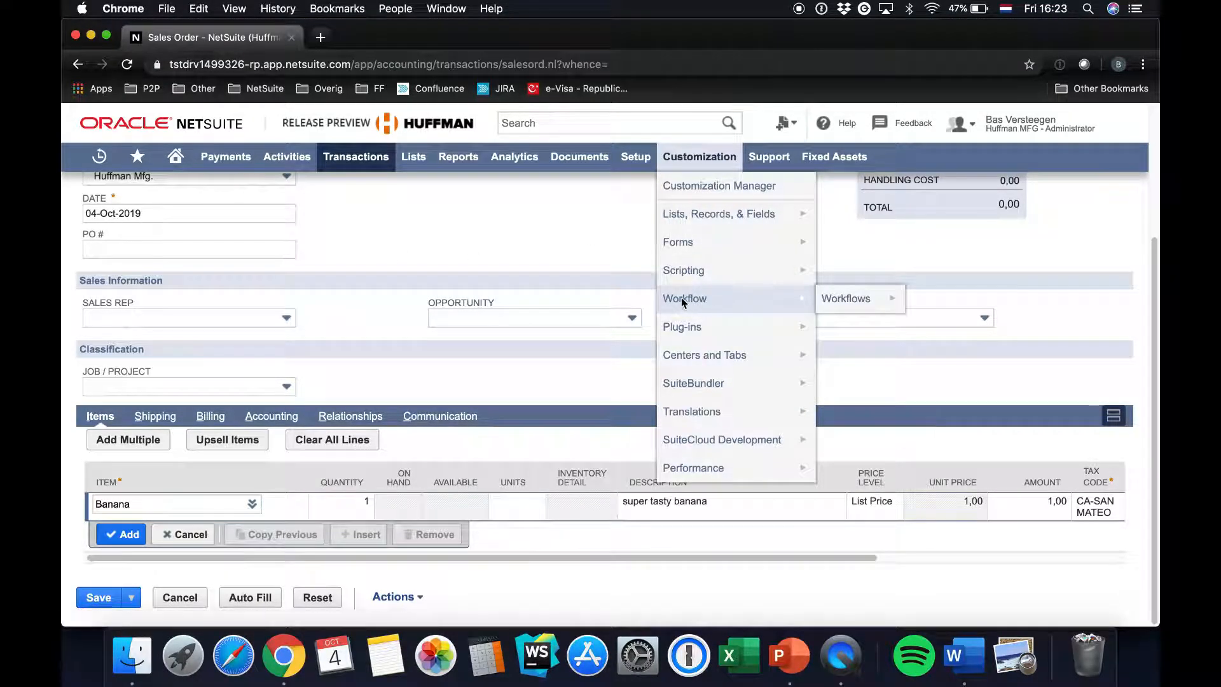
left_click(846, 299)
left_click(717, 233)
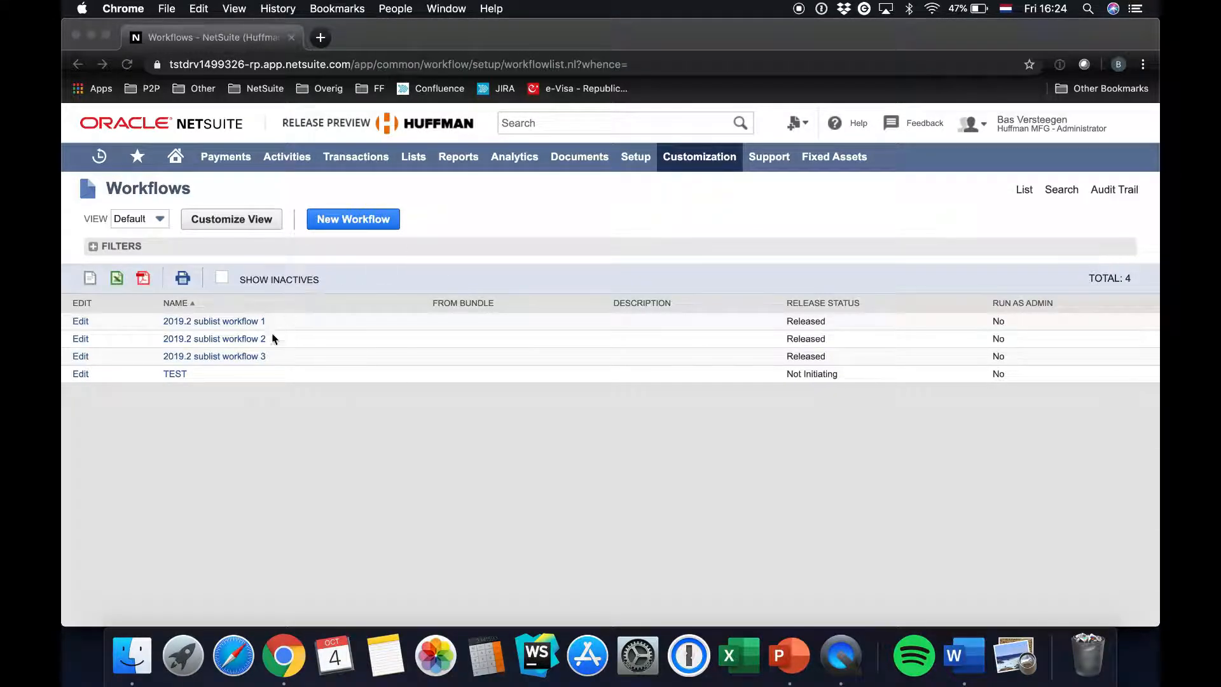
left_click(215, 339)
left_click(215, 339)
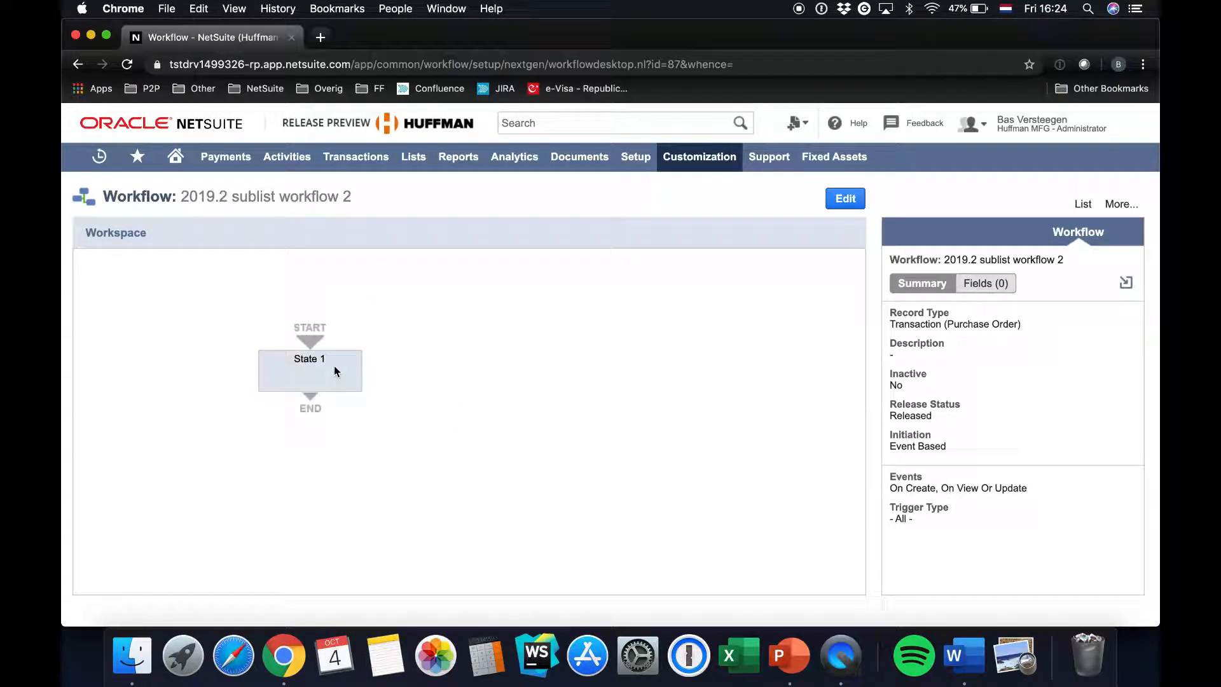
Open the details of State 1's Return User Error action about ordering from the preferred vendor
left_click(266, 383)
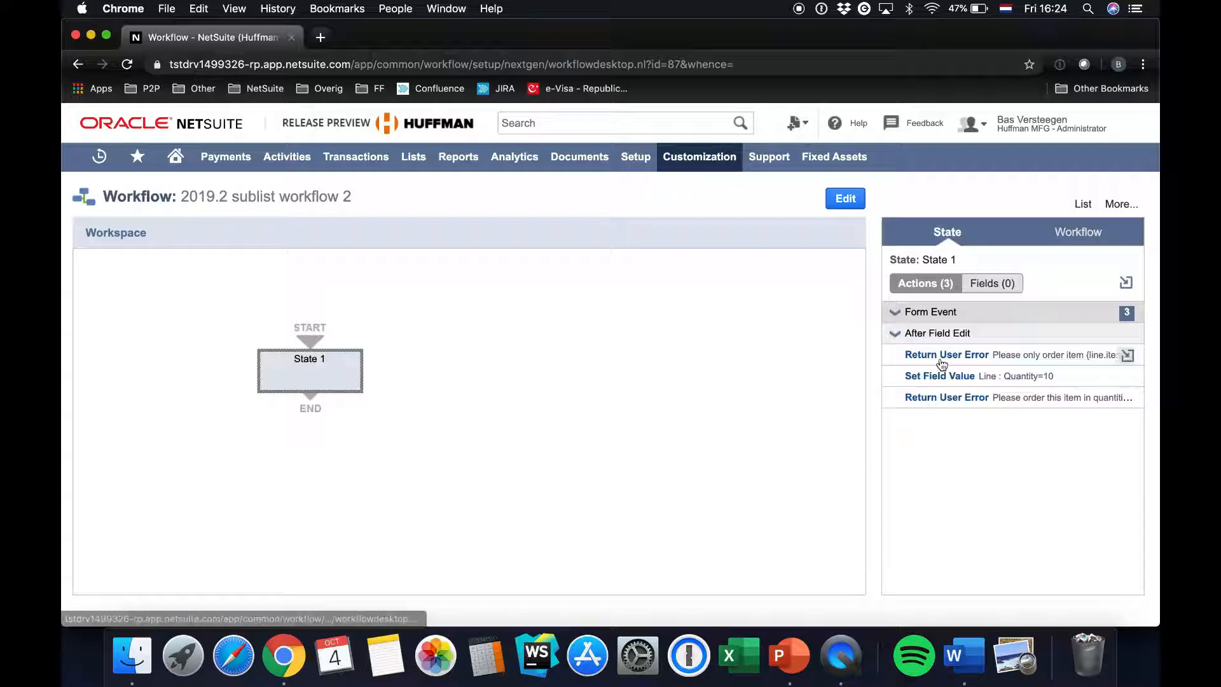
mouse_move(942, 364)
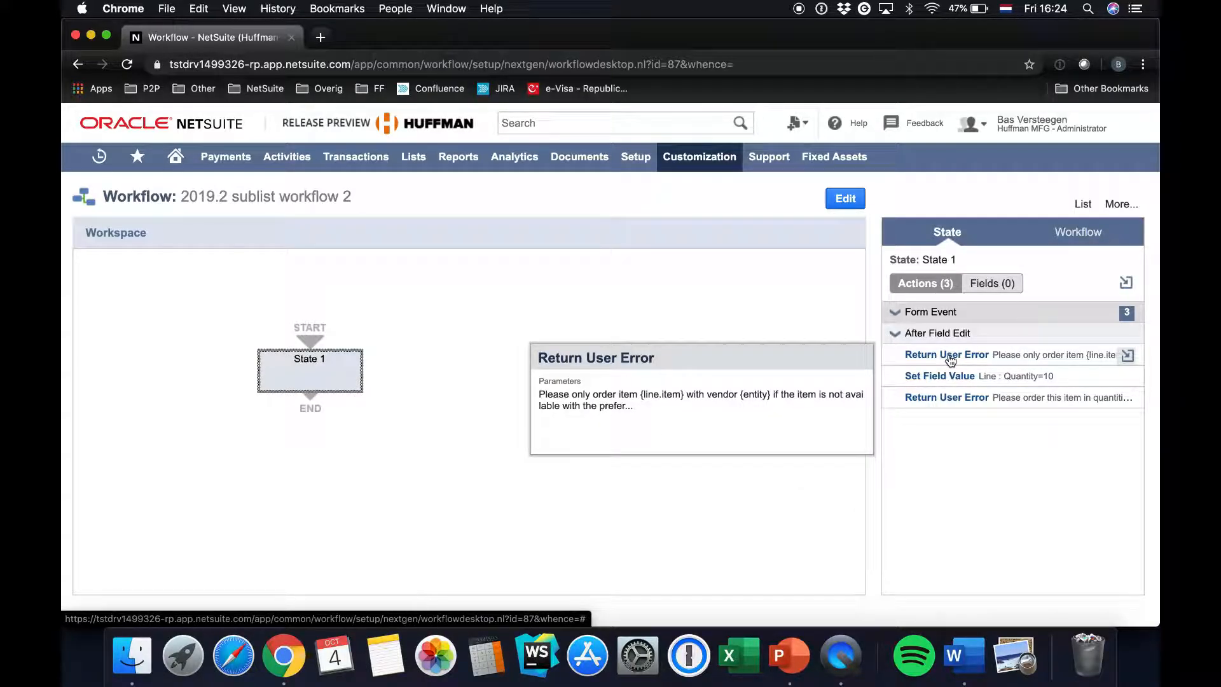
left_click(950, 361)
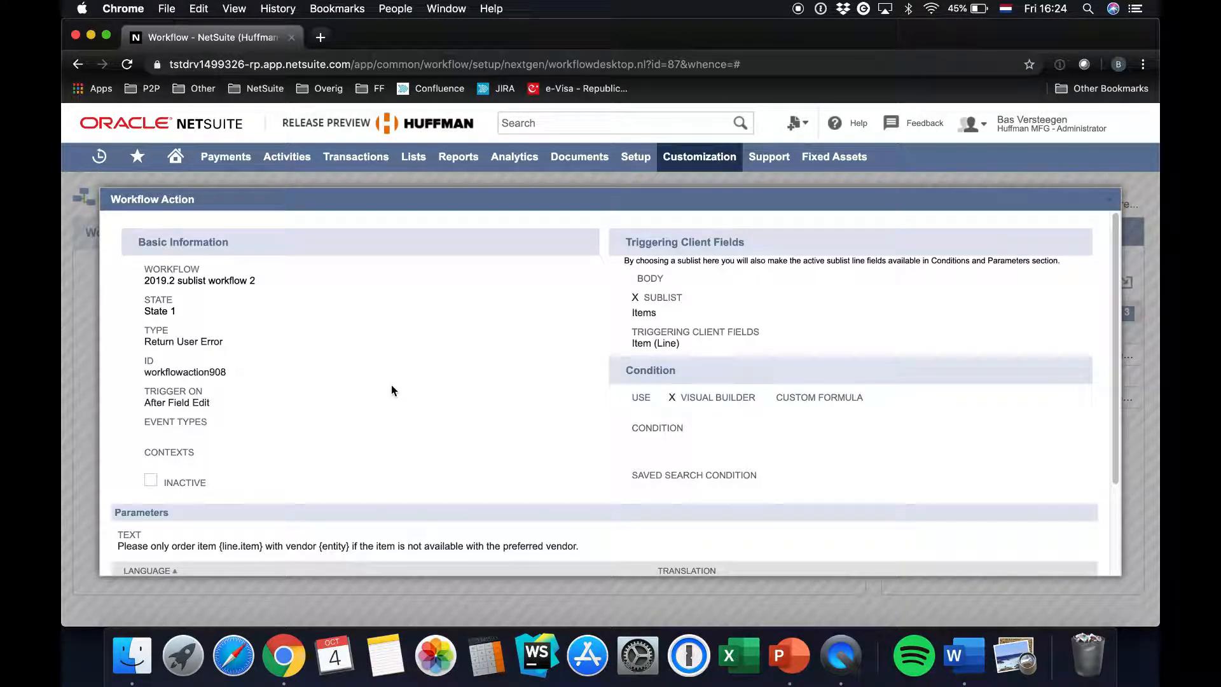
Review the user error action's trigger, sublist, triggering client field and error text, and close the action details
scroll(392, 389, "down", 4)
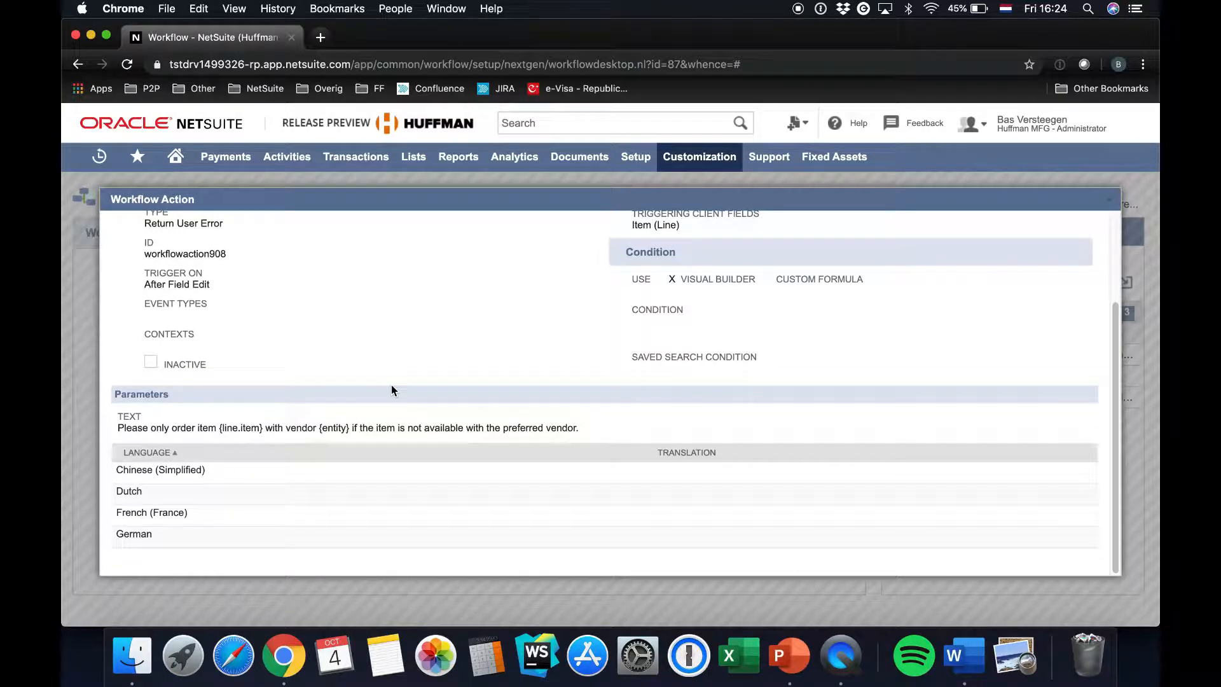
scroll(393, 390, "up", 4)
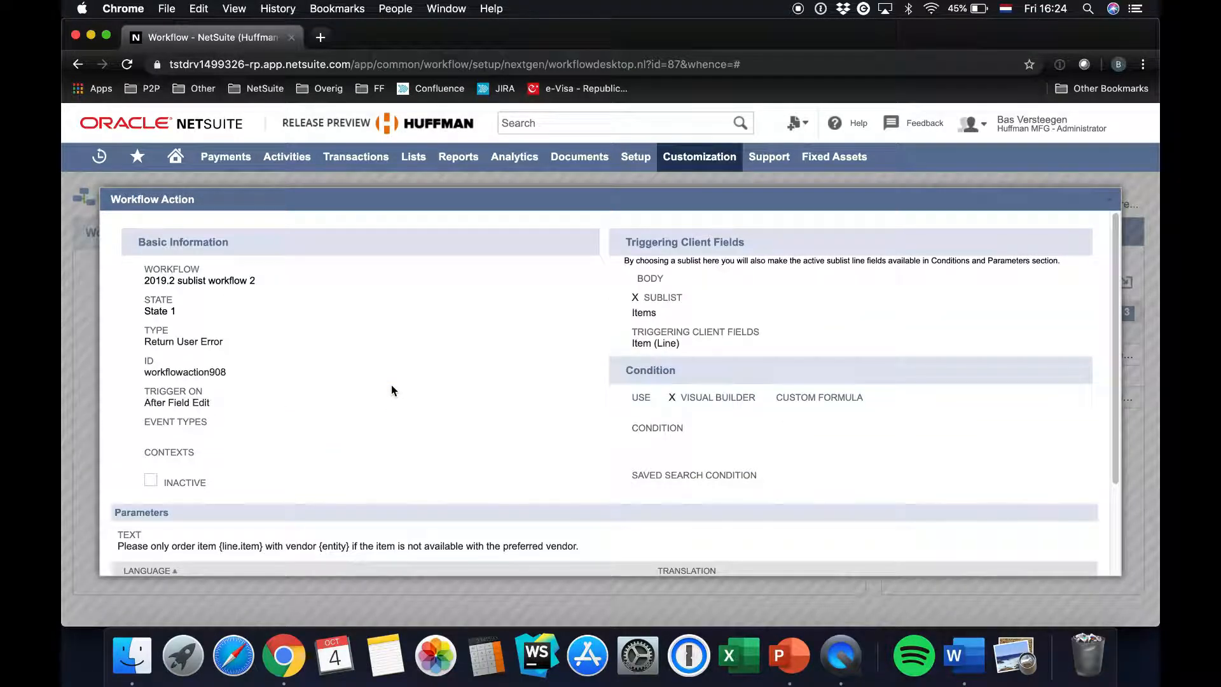
scroll(392, 390, "down", 4)
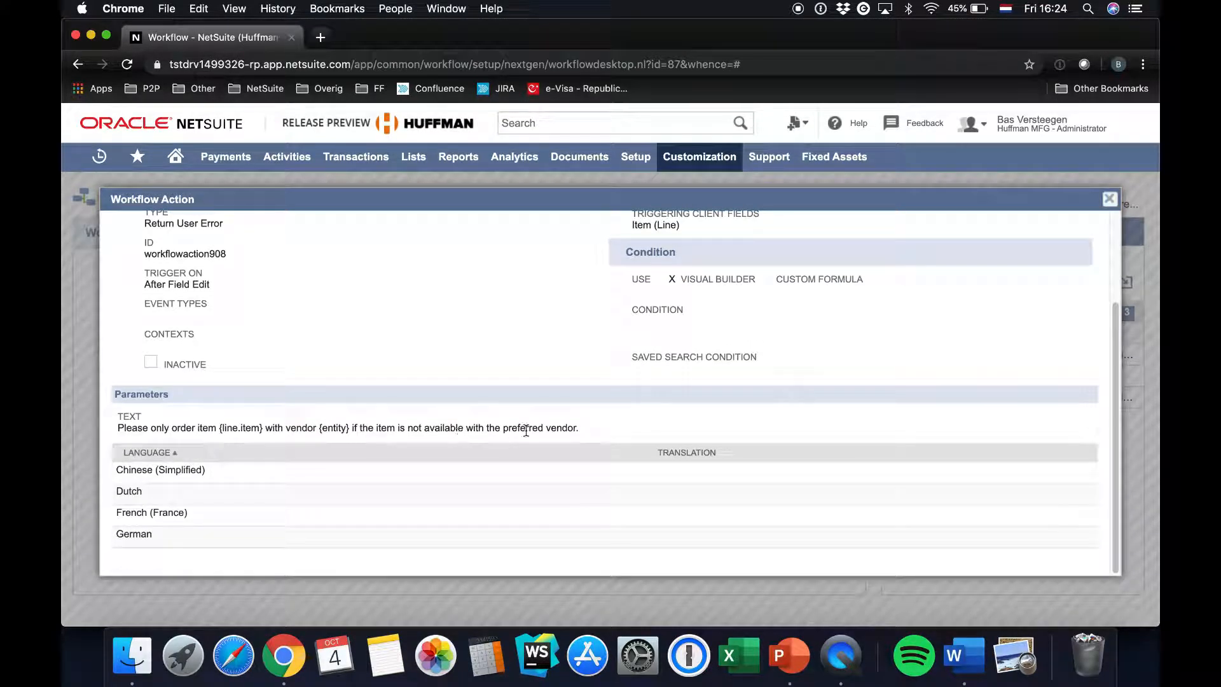
left_click_drag(579, 433, 117, 427)
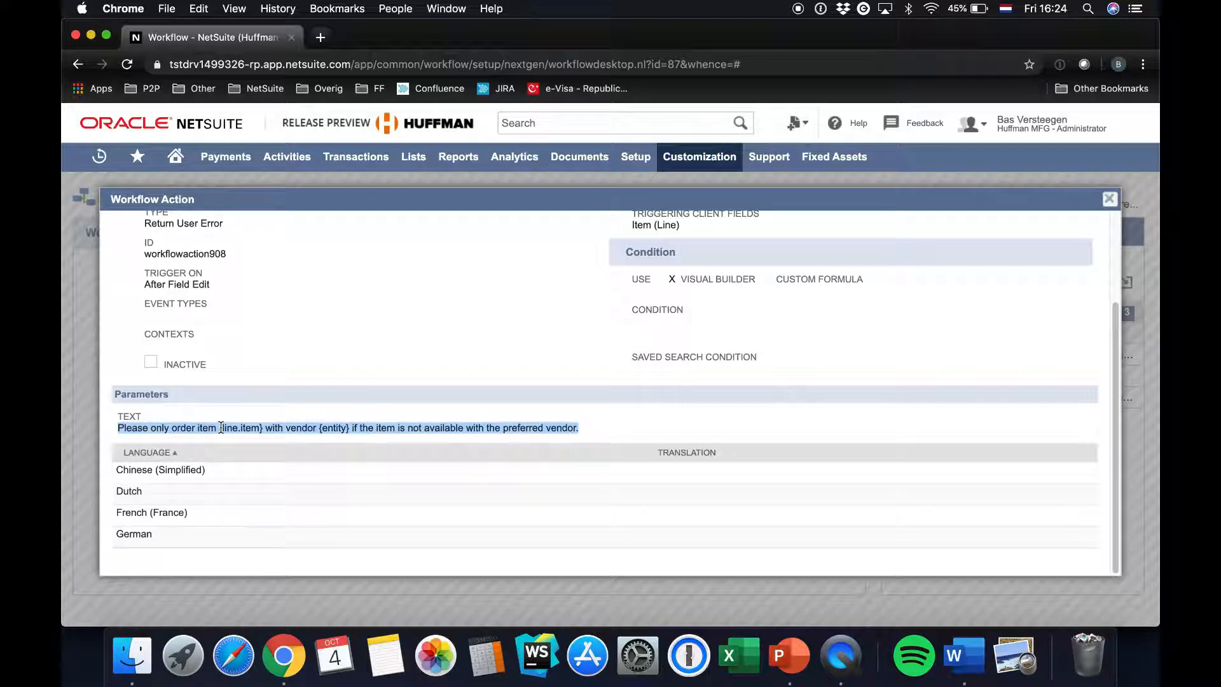
scroll(377, 442, "up", 1)
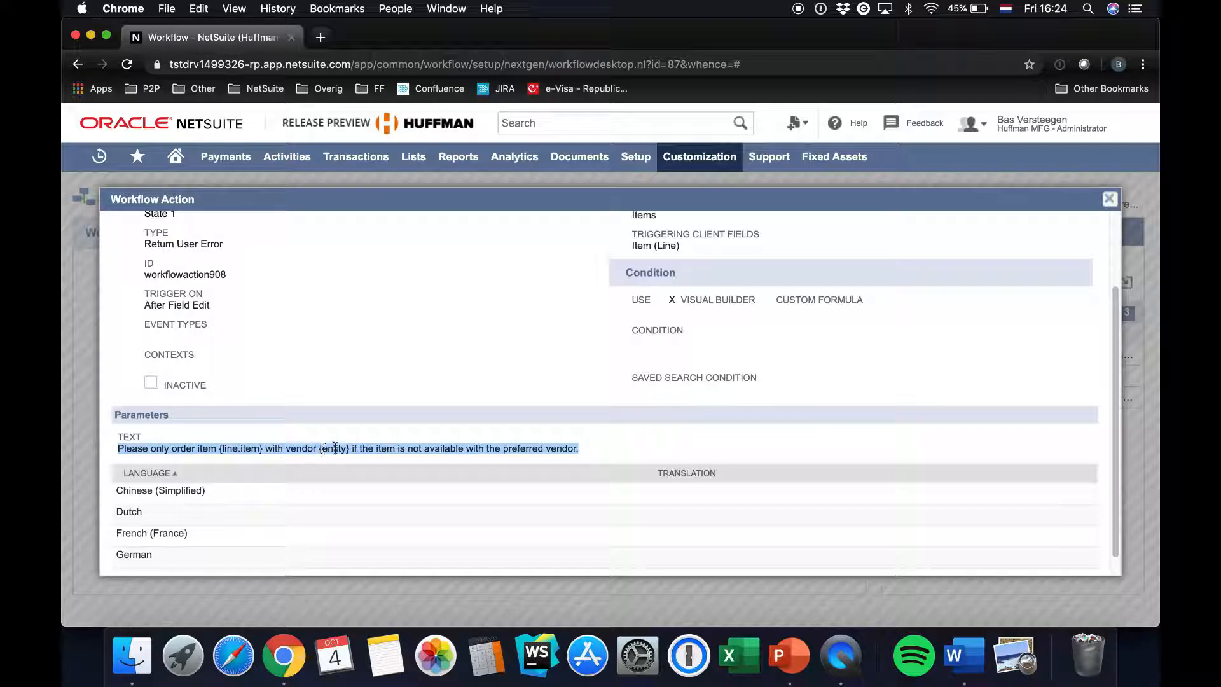
left_click(231, 447)
scroll(570, 458, "up", 3)
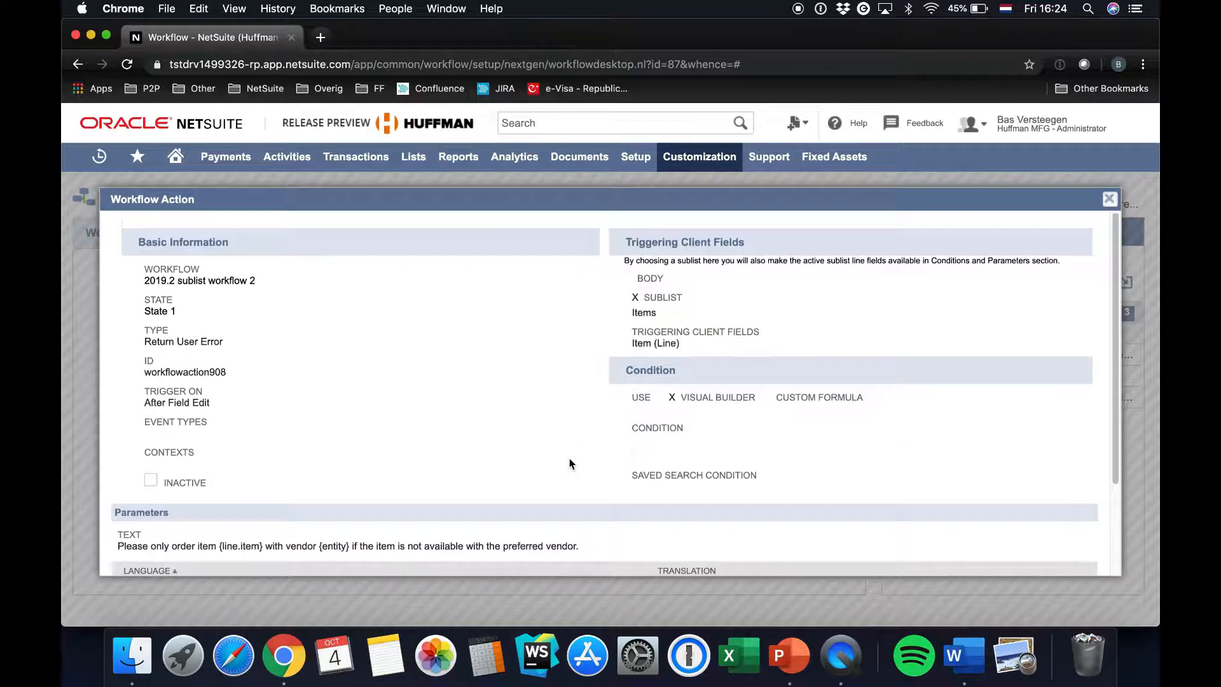
left_click(1110, 207)
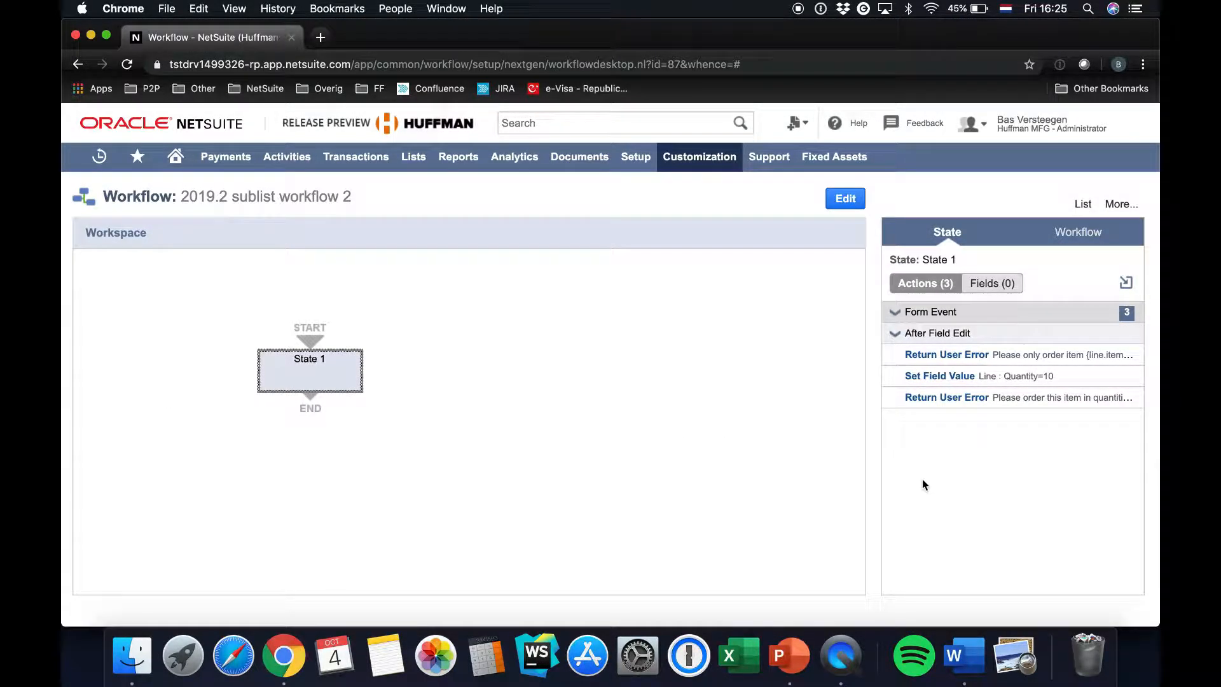
mouse_move(360, 158)
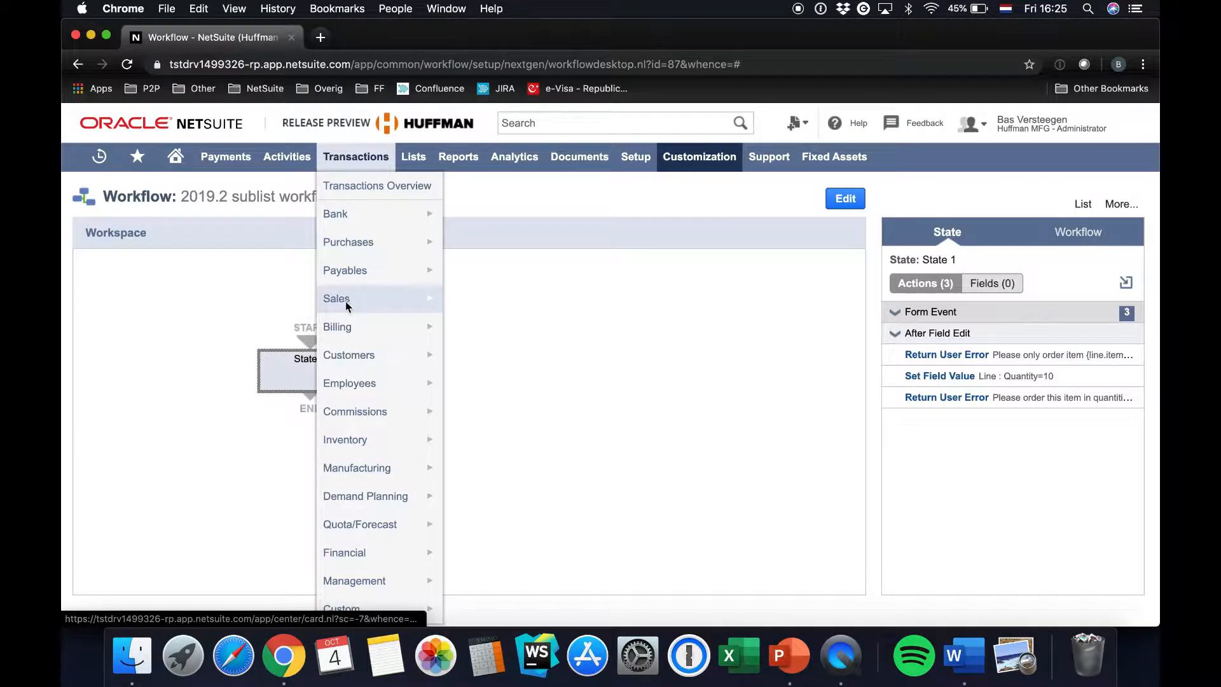
mouse_move(346, 300)
left_click(499, 267, "super")
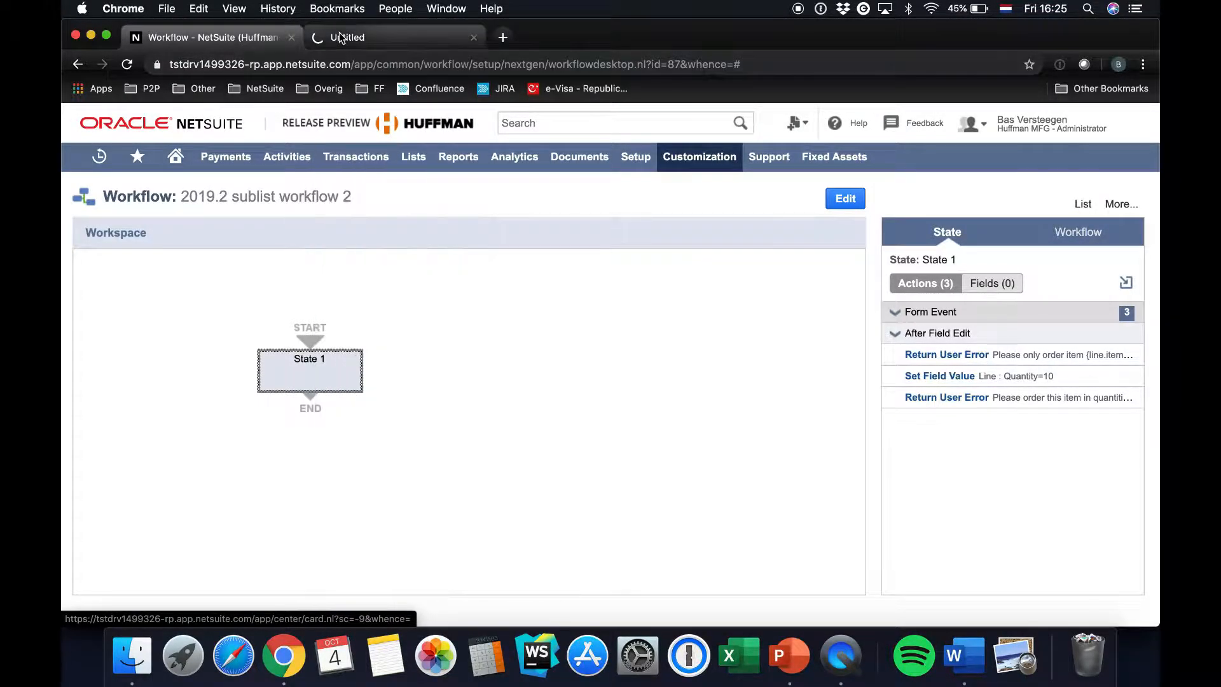
key("ctrl+Tab")
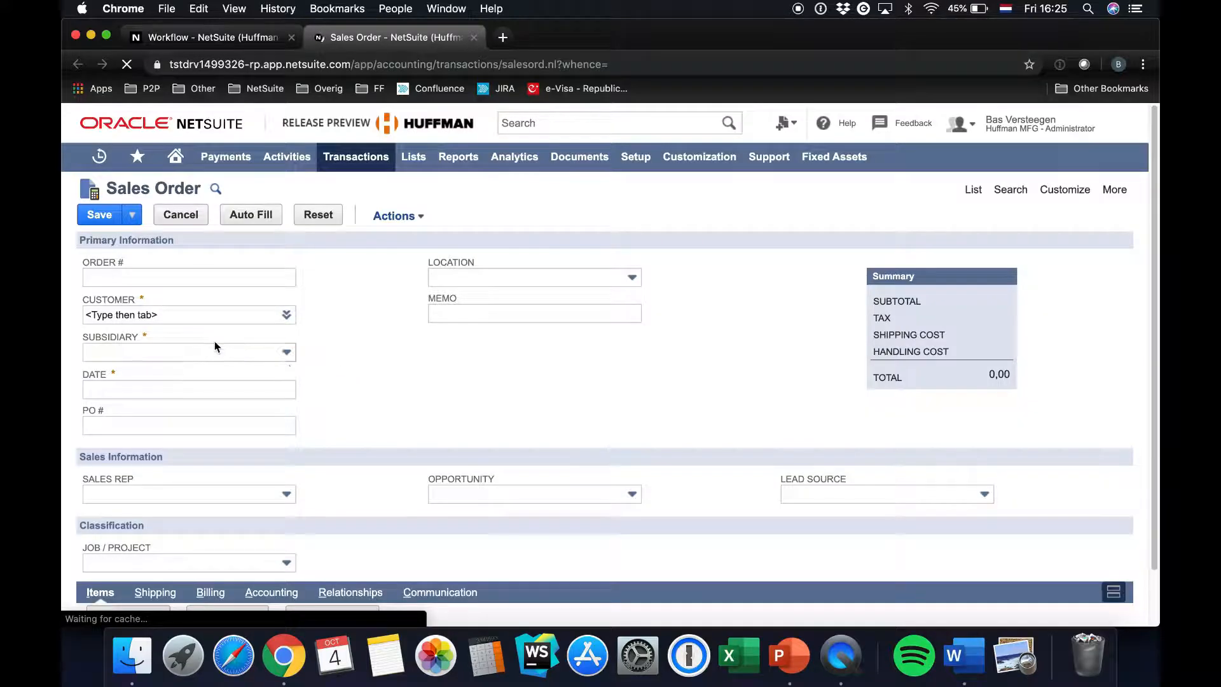
left_click(151, 316)
type("abby")
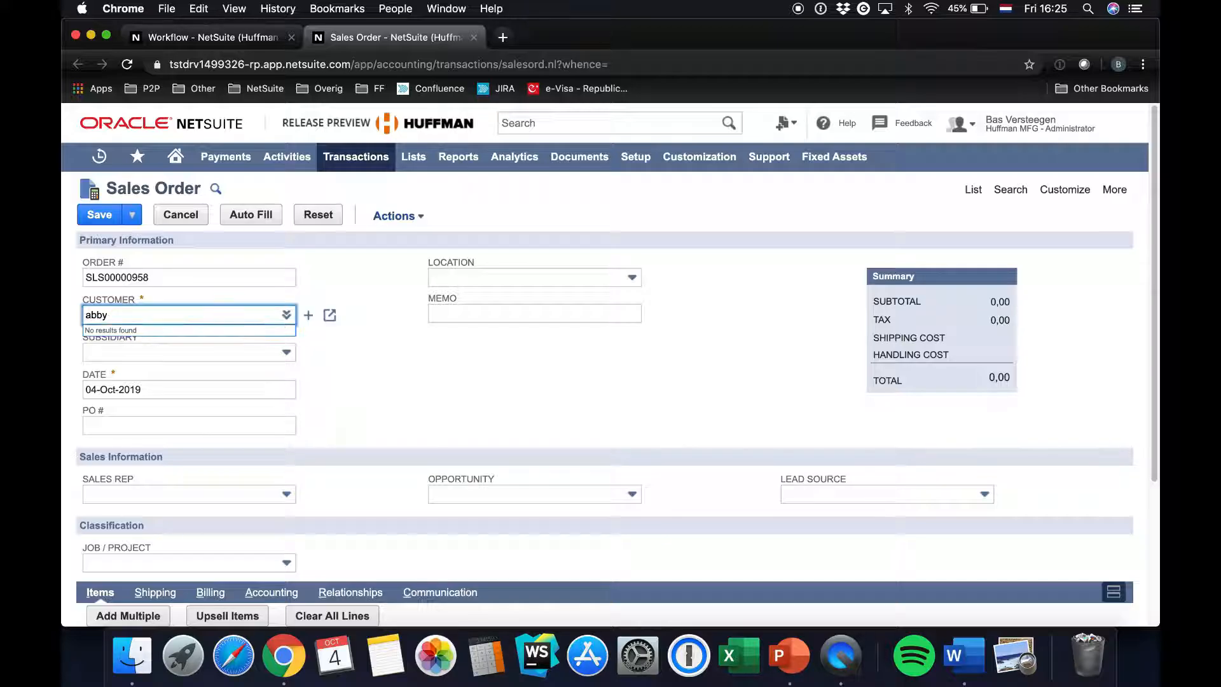
key("Tab")
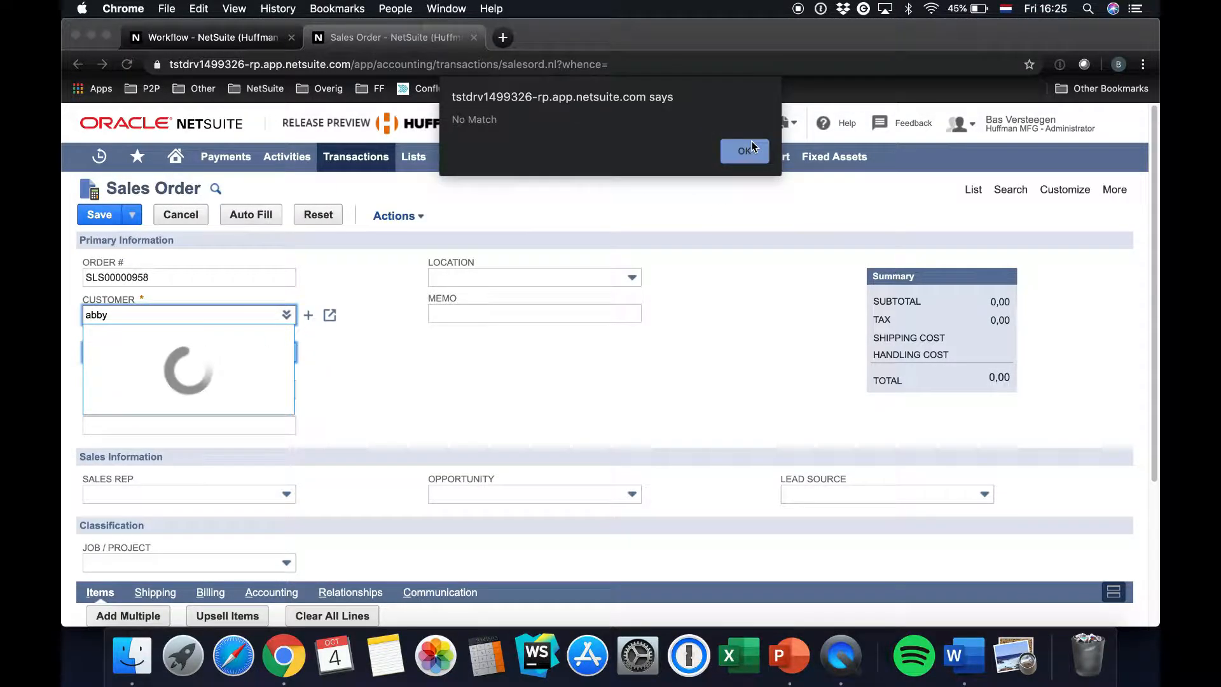
key("Return")
left_click(286, 314)
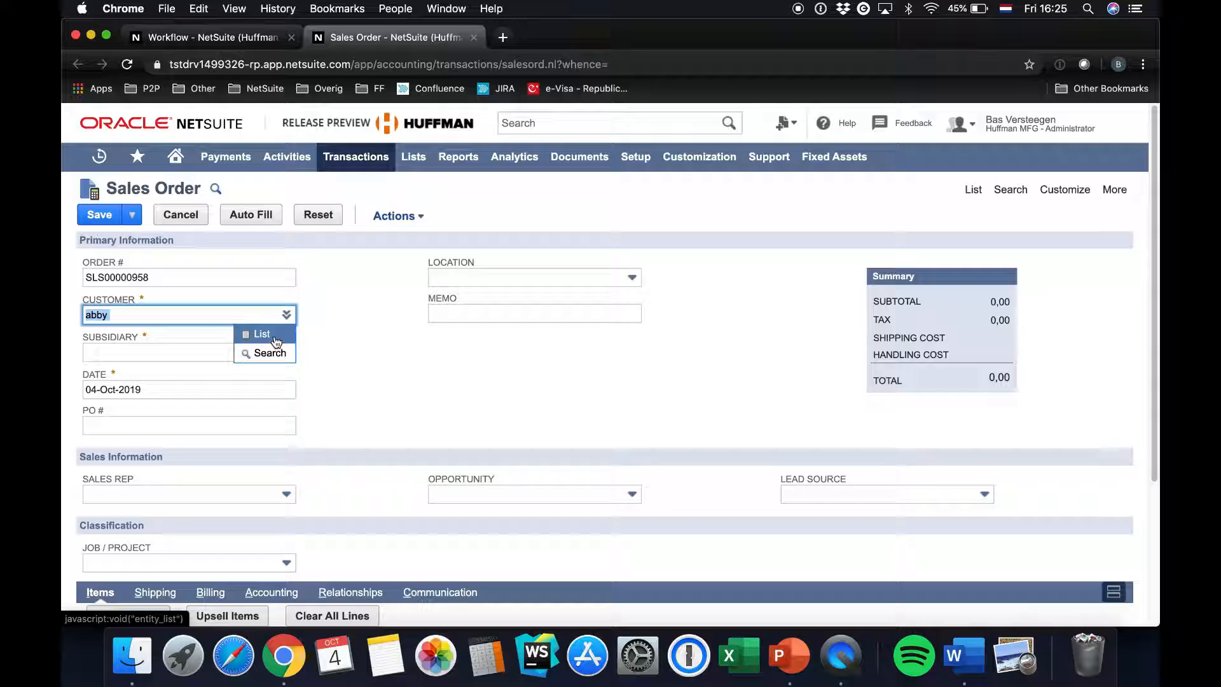
left_click(275, 335)
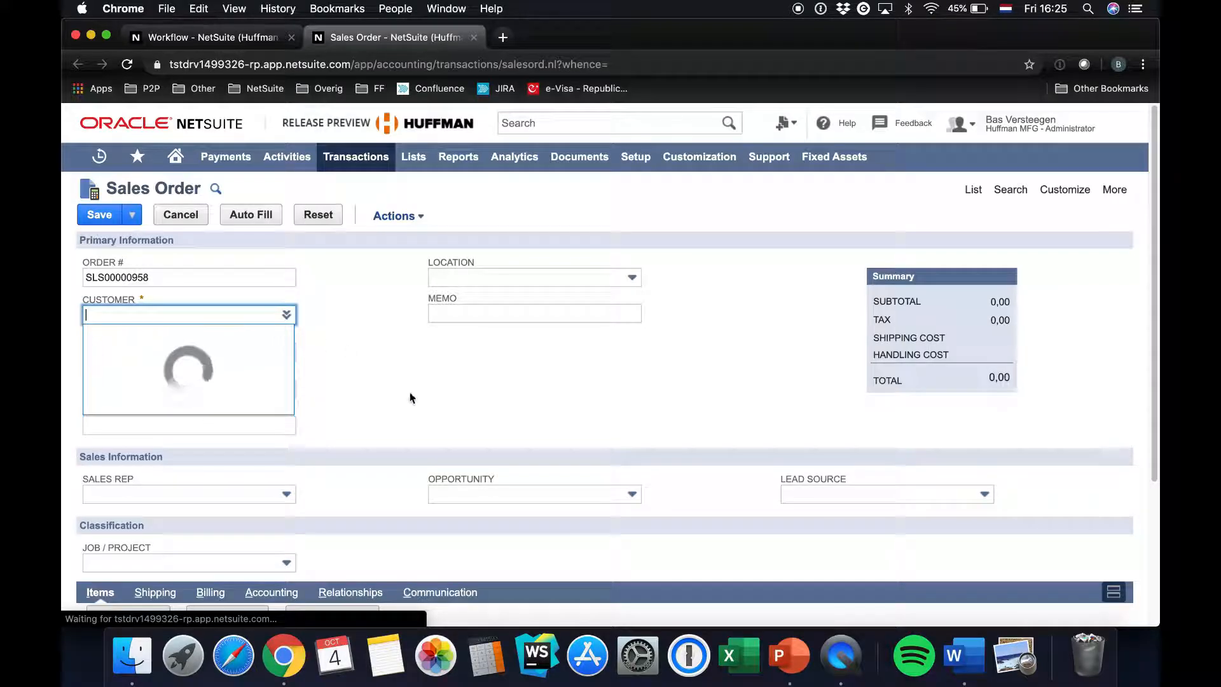
left_click(337, 236)
Start a new purchase order and select Abby Enterprises as its vendor
mouse_move(352, 168)
mouse_move(340, 250)
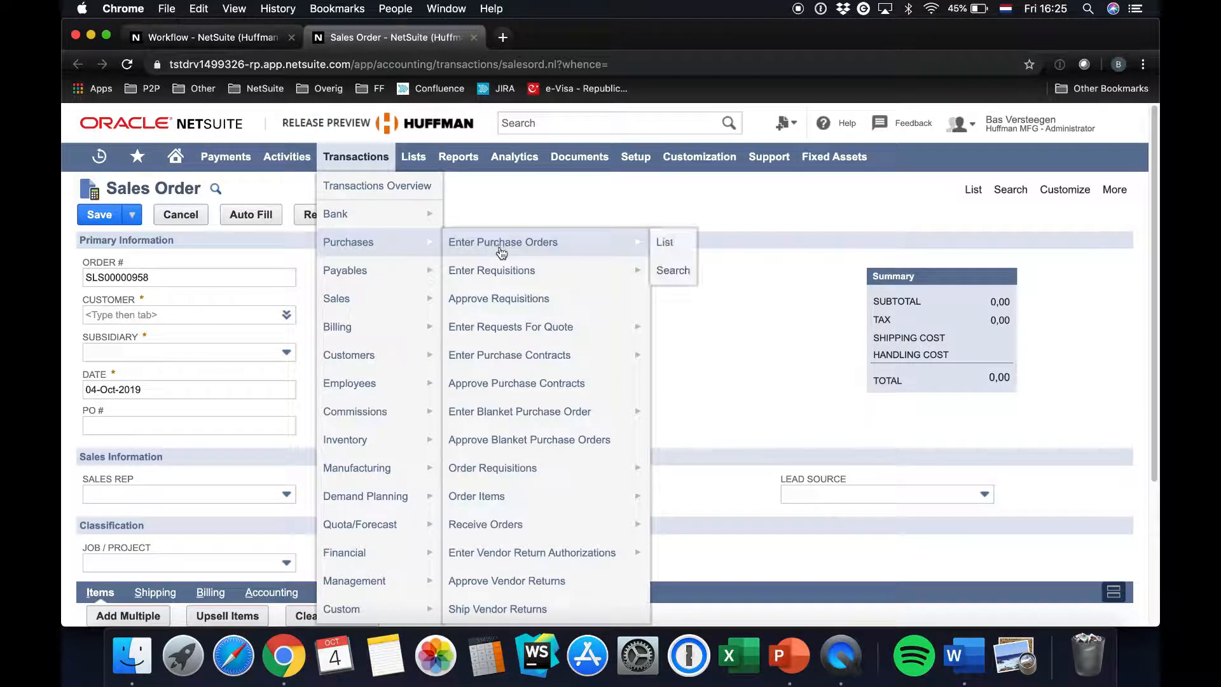
left_click(479, 241)
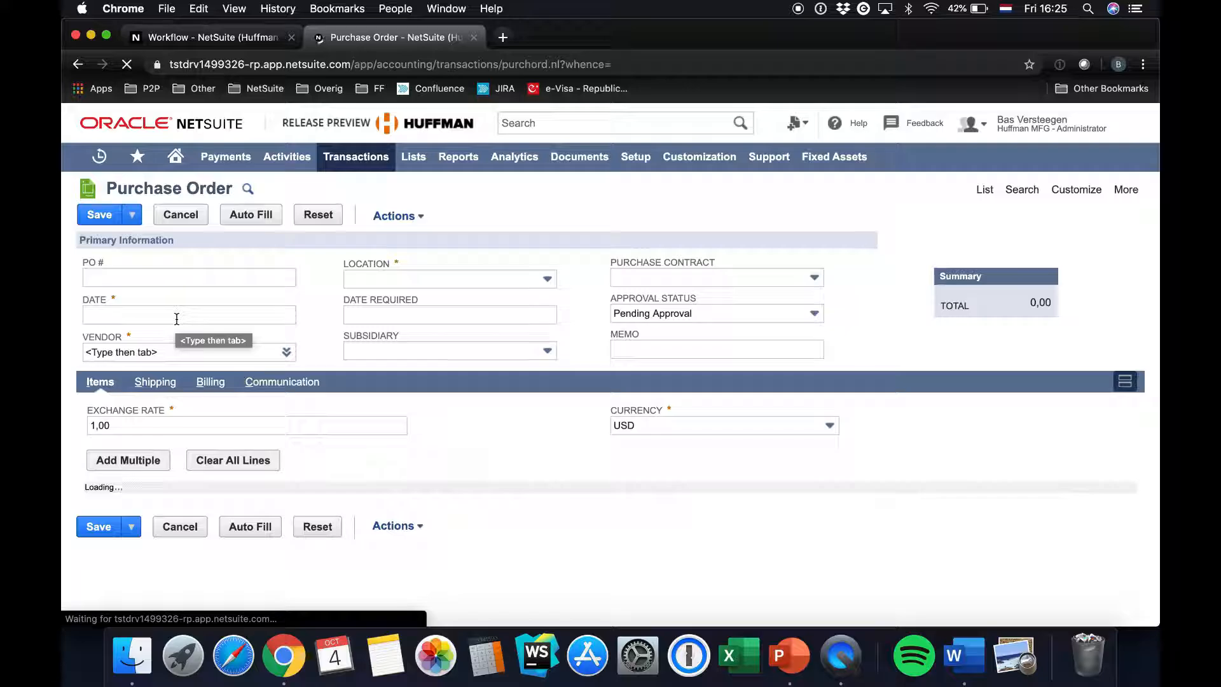
left_click(147, 358)
type("abby")
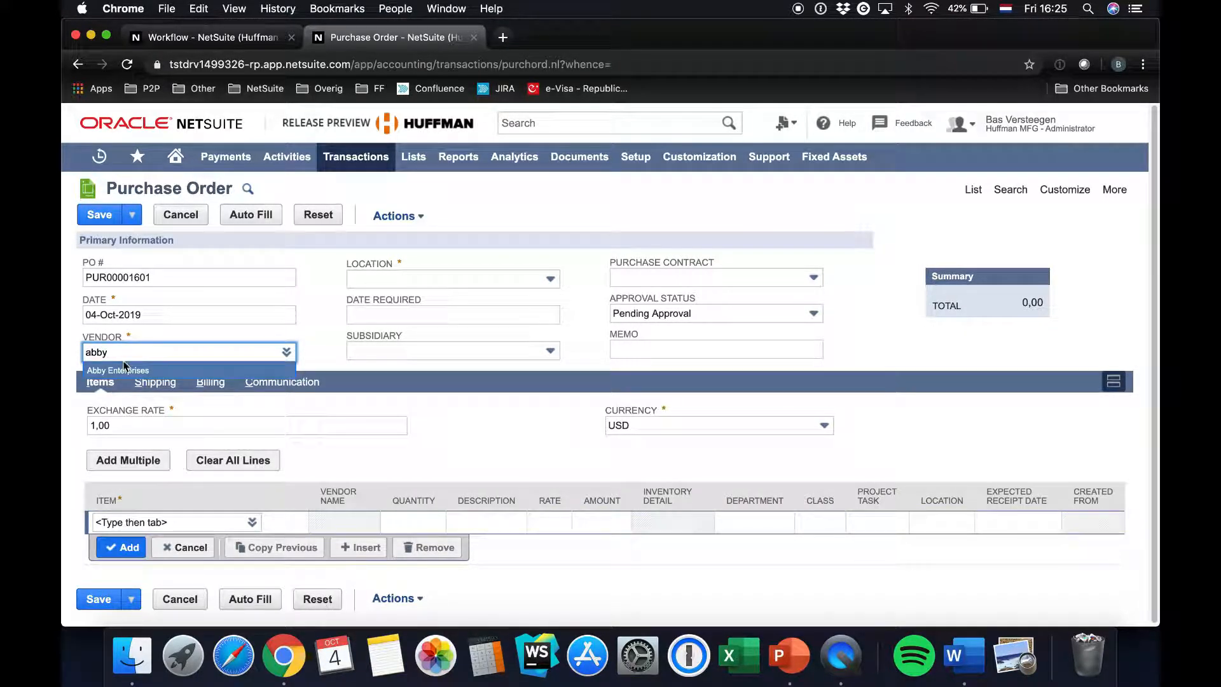
left_click(123, 368)
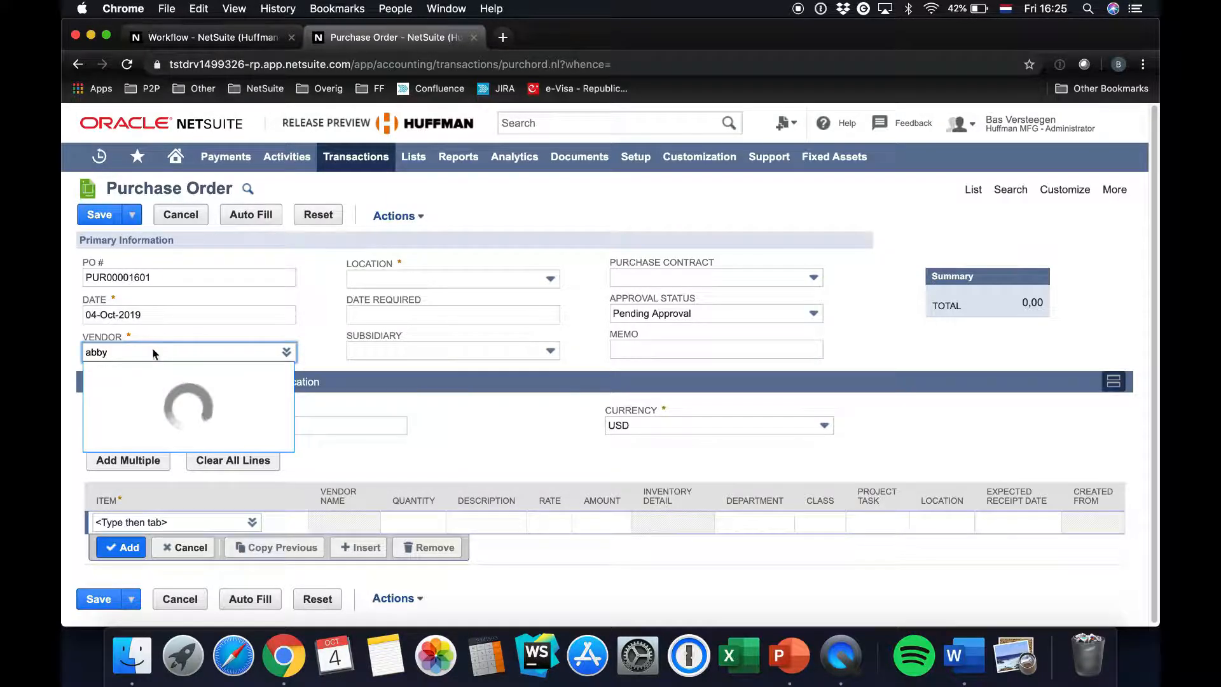
Enter 21.01.22 as the item on the first line of the purchase order
left_click(120, 537)
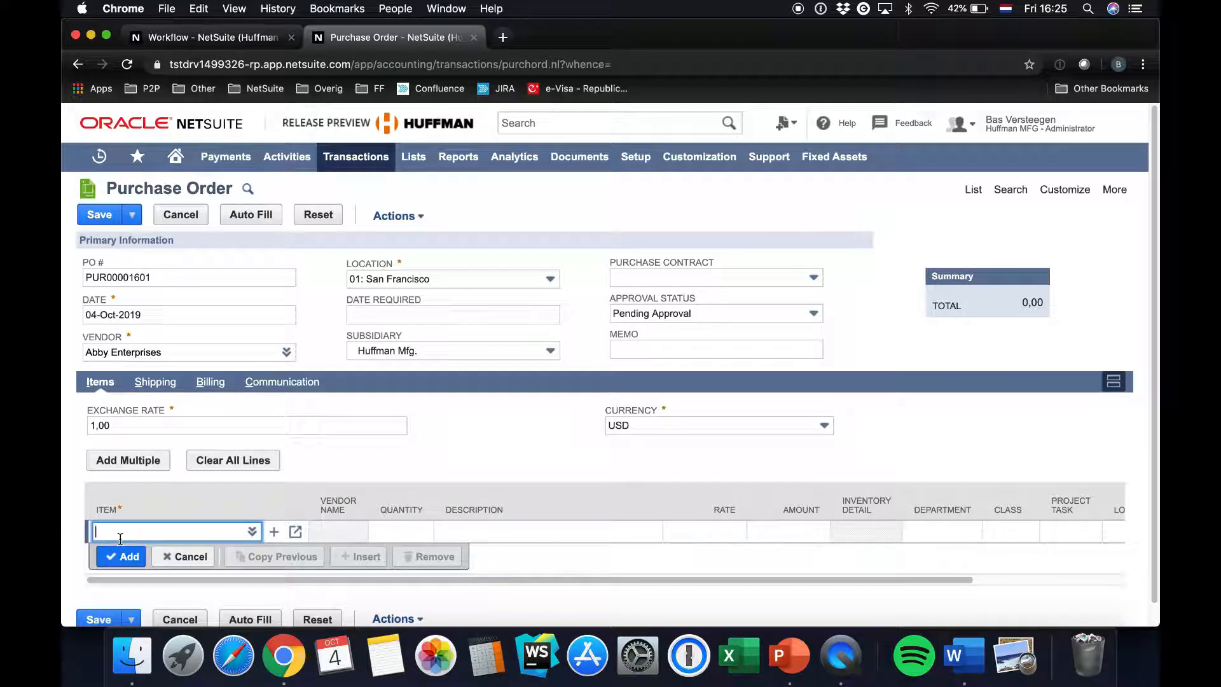
type("21.01.22")
key("Tab")
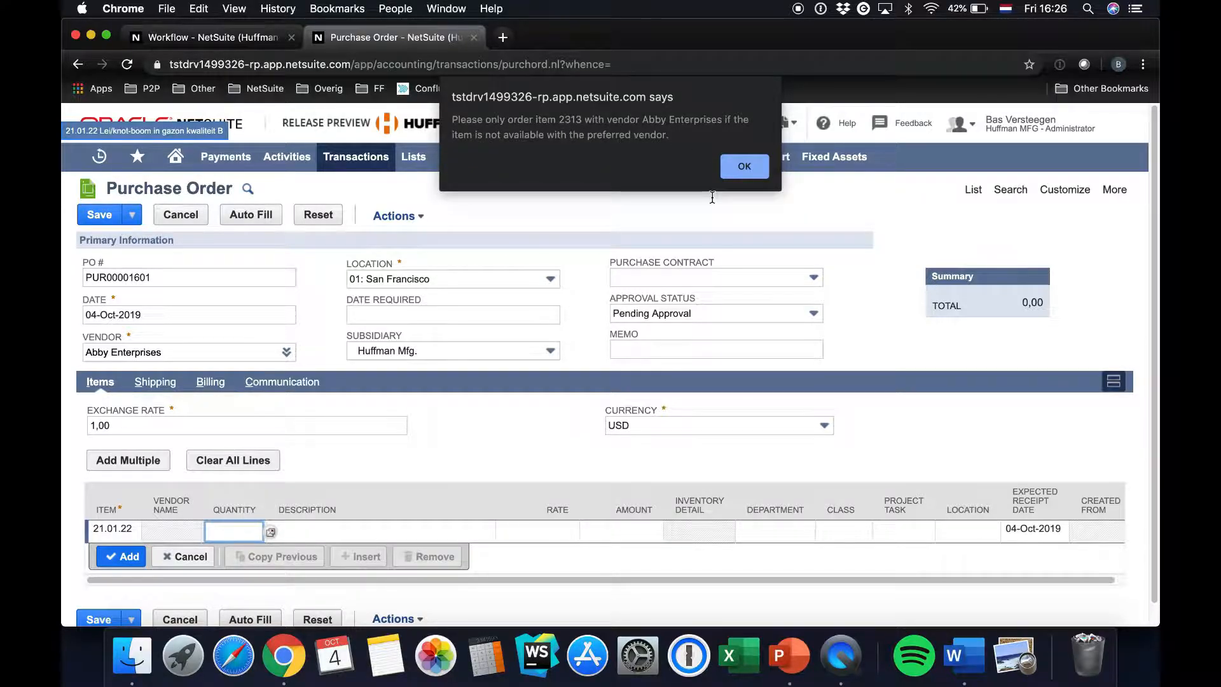
Dismiss the preferred-vendor alert and check the quantity filled in on the item 21.01.22 line
left_click(746, 164)
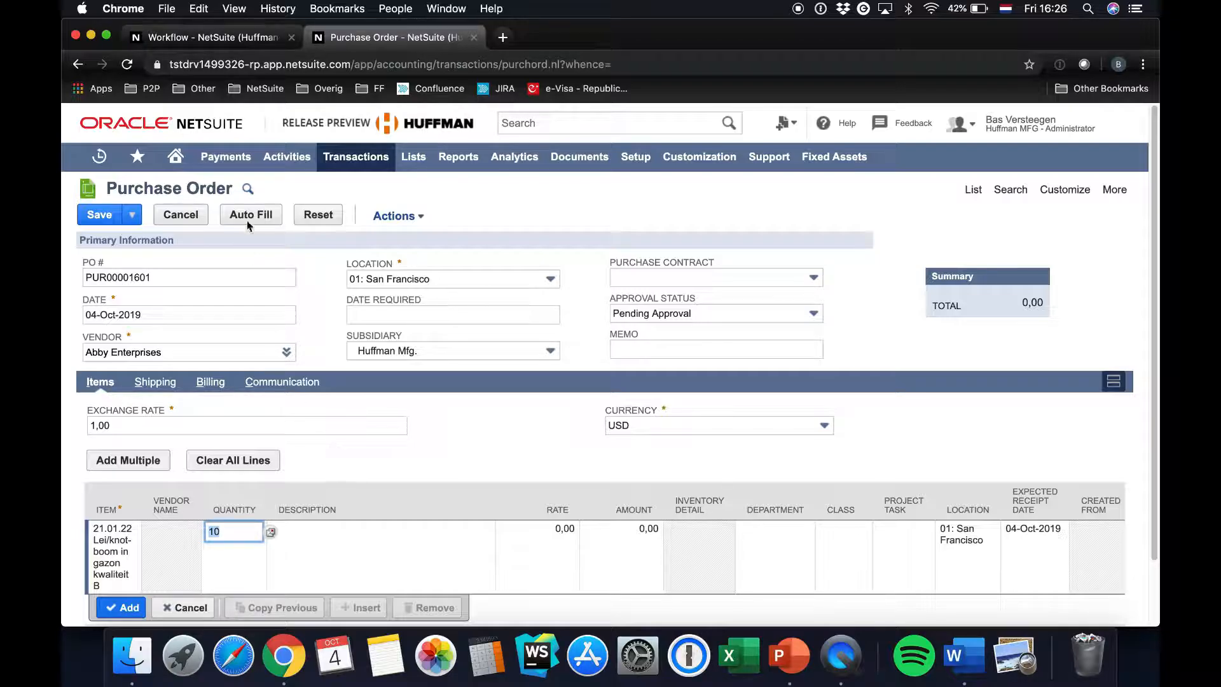
left_click(242, 531)
double_click(206, 534)
Return to the workflow, open the details of State 1's Set Field Value action and skim its settings
left_click(180, 37)
mouse_move(992, 382)
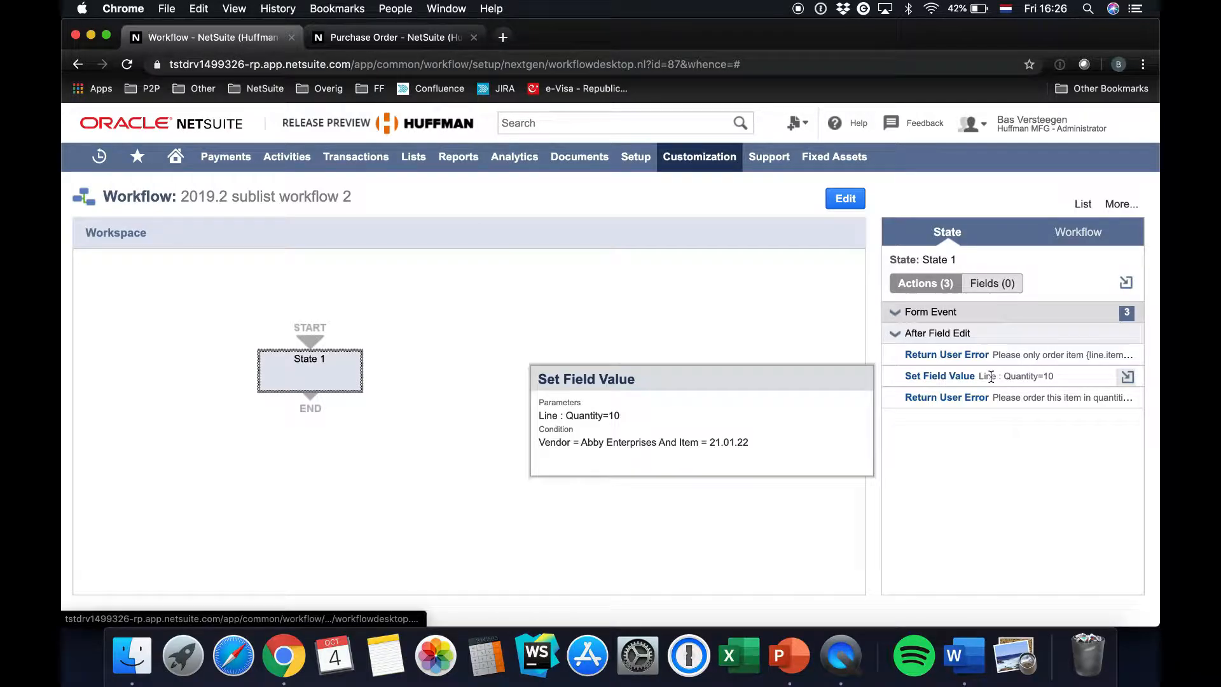
left_click(947, 380)
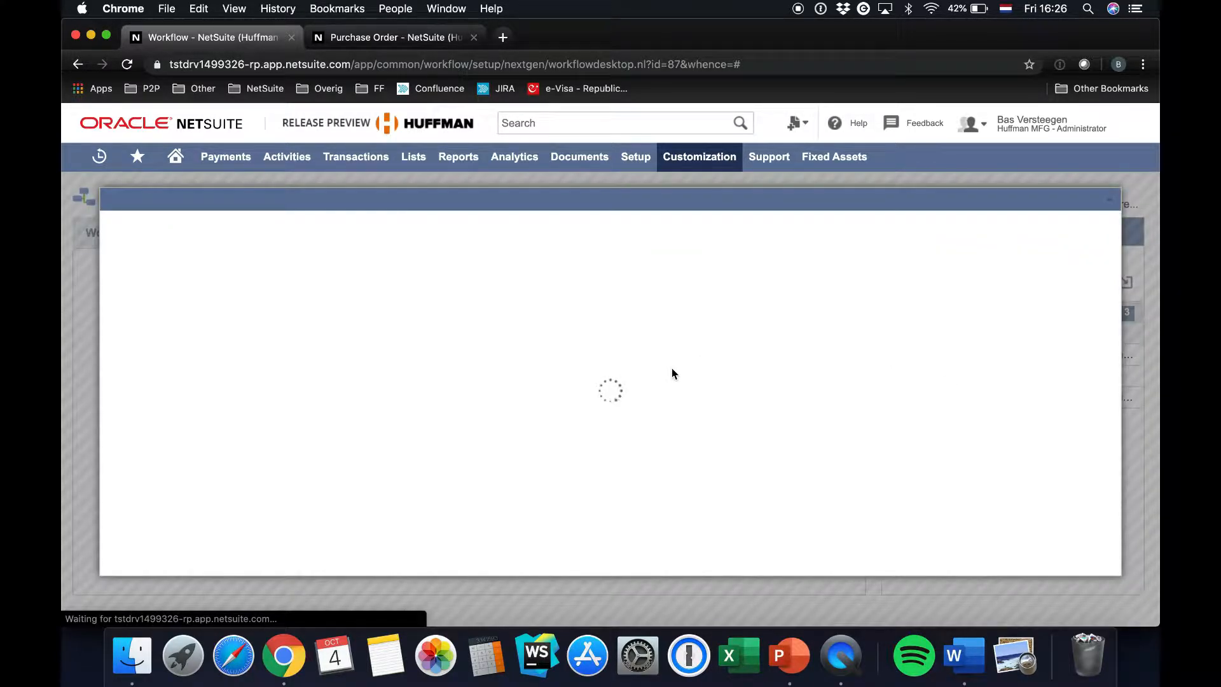
scroll(419, 378, "down", 4)
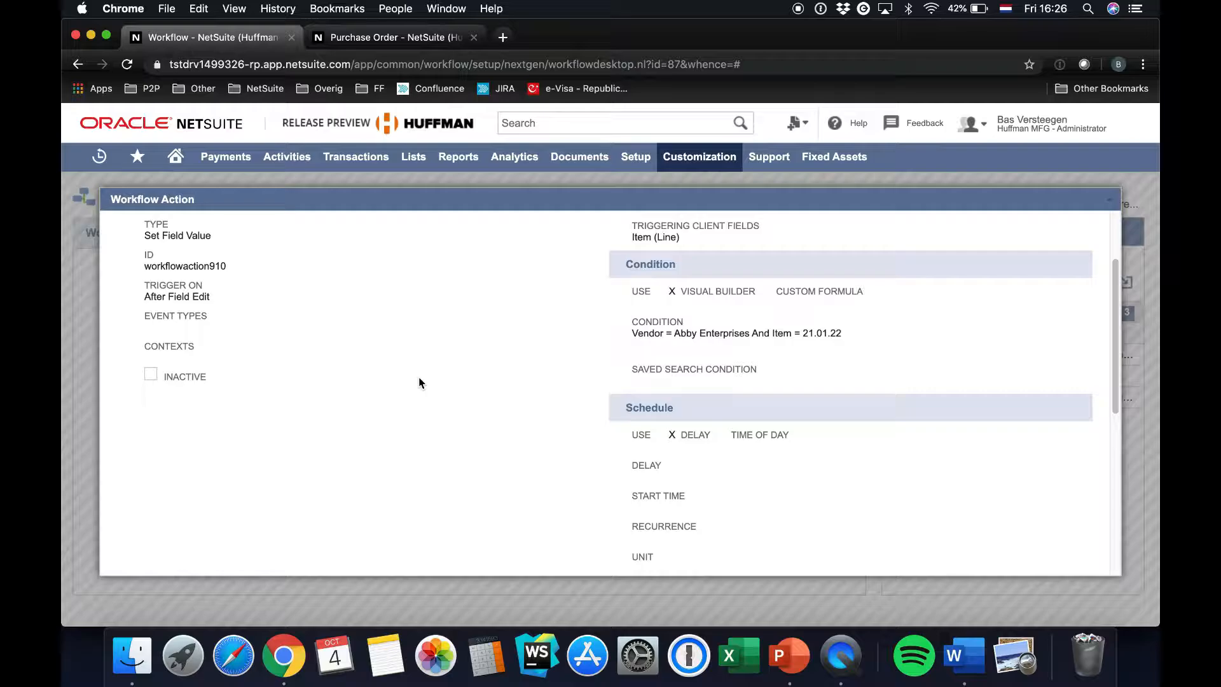
scroll(420, 379, "down", 14)
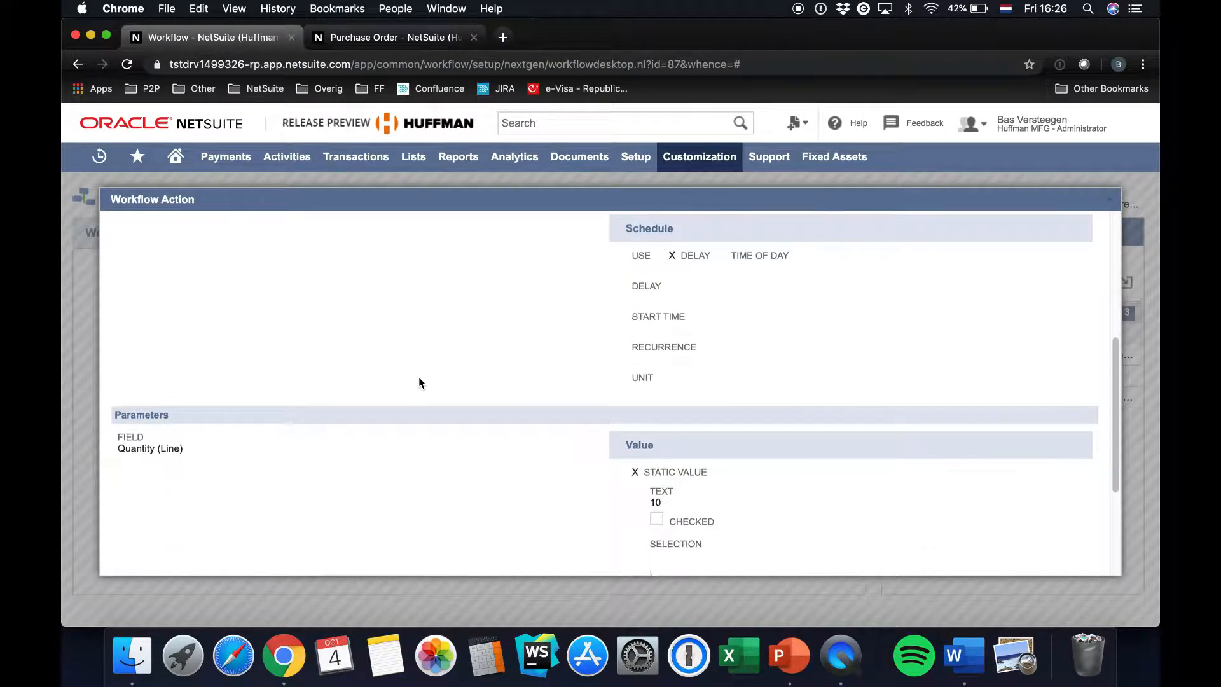
scroll(418, 382, "up", 18)
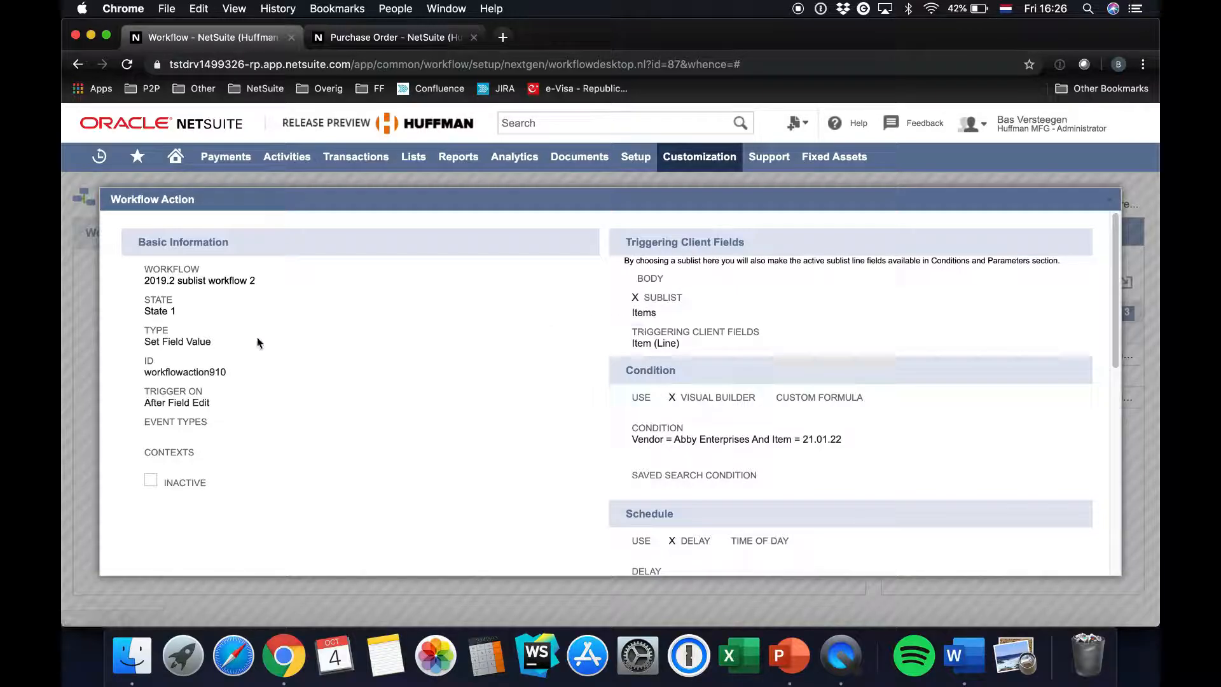
Review the Set Field Value action's trigger, triggering client field, condition, target field and static value, and close its details
left_click_drag(144, 402, 255, 410)
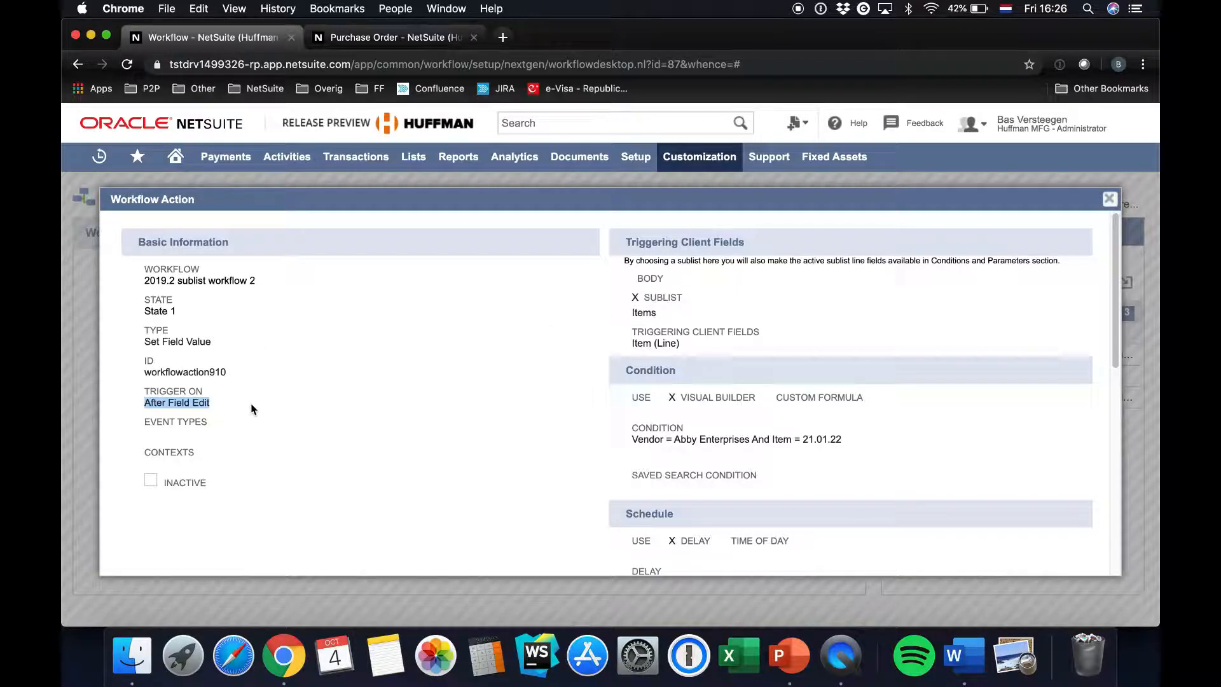
left_click_drag(690, 347, 628, 349)
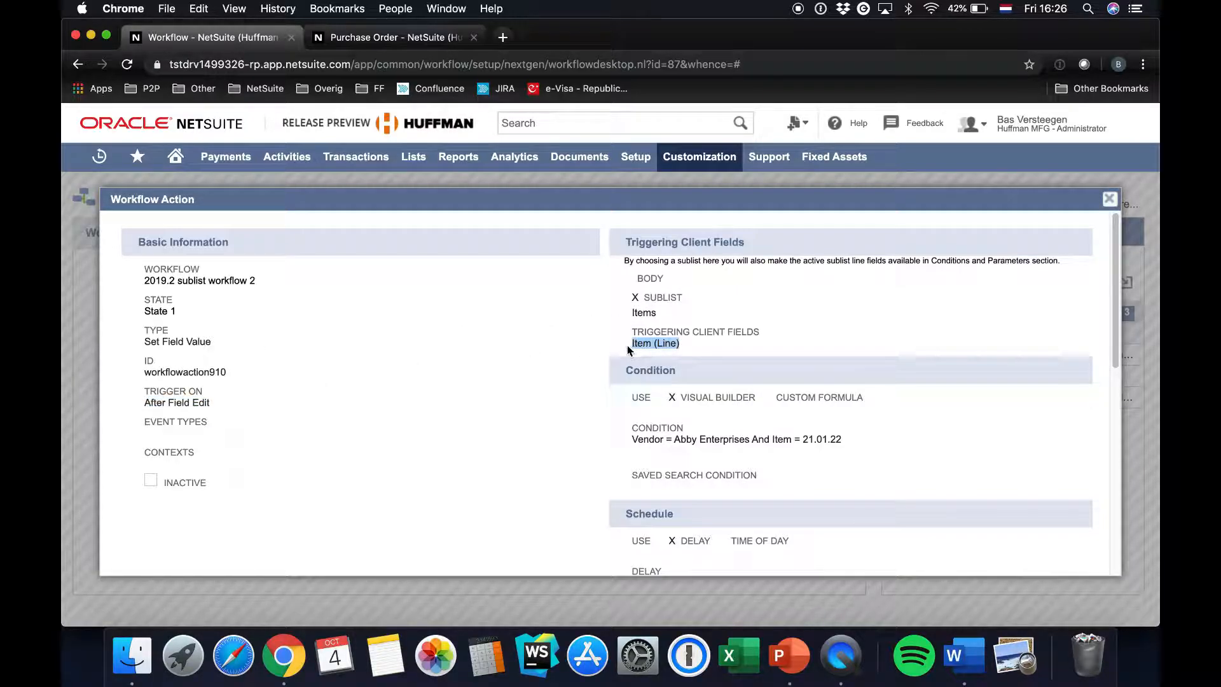
left_click_drag(634, 439, 852, 445)
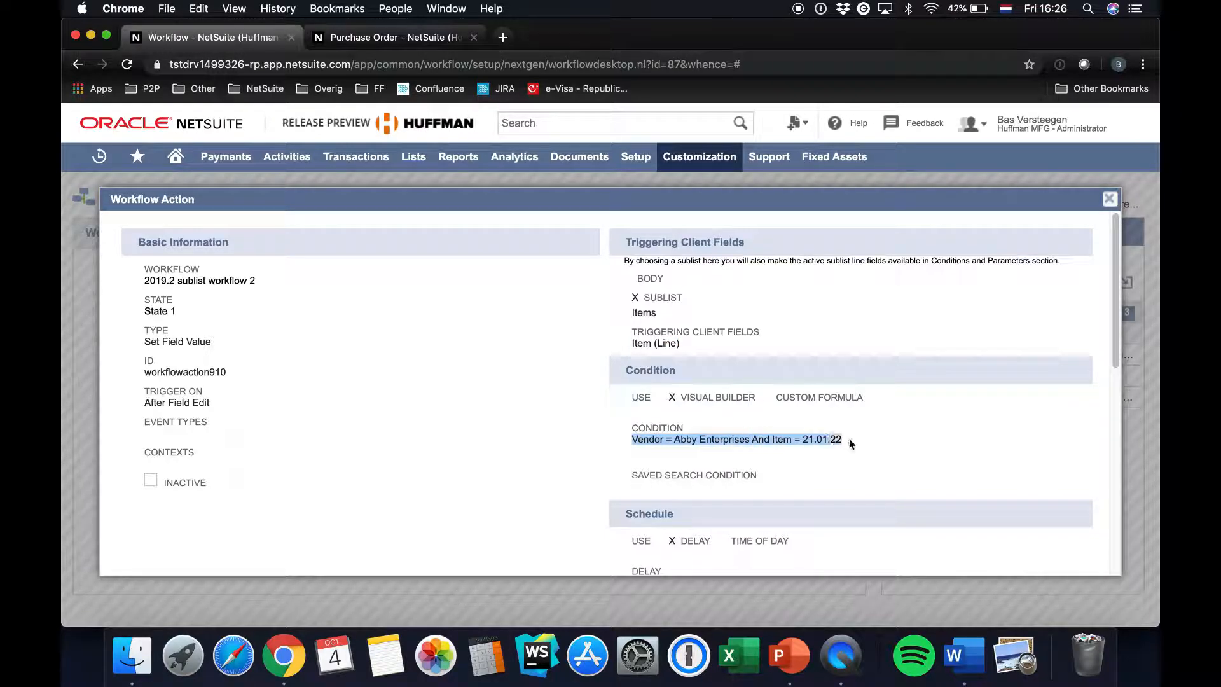
scroll(697, 436, "down", 10)
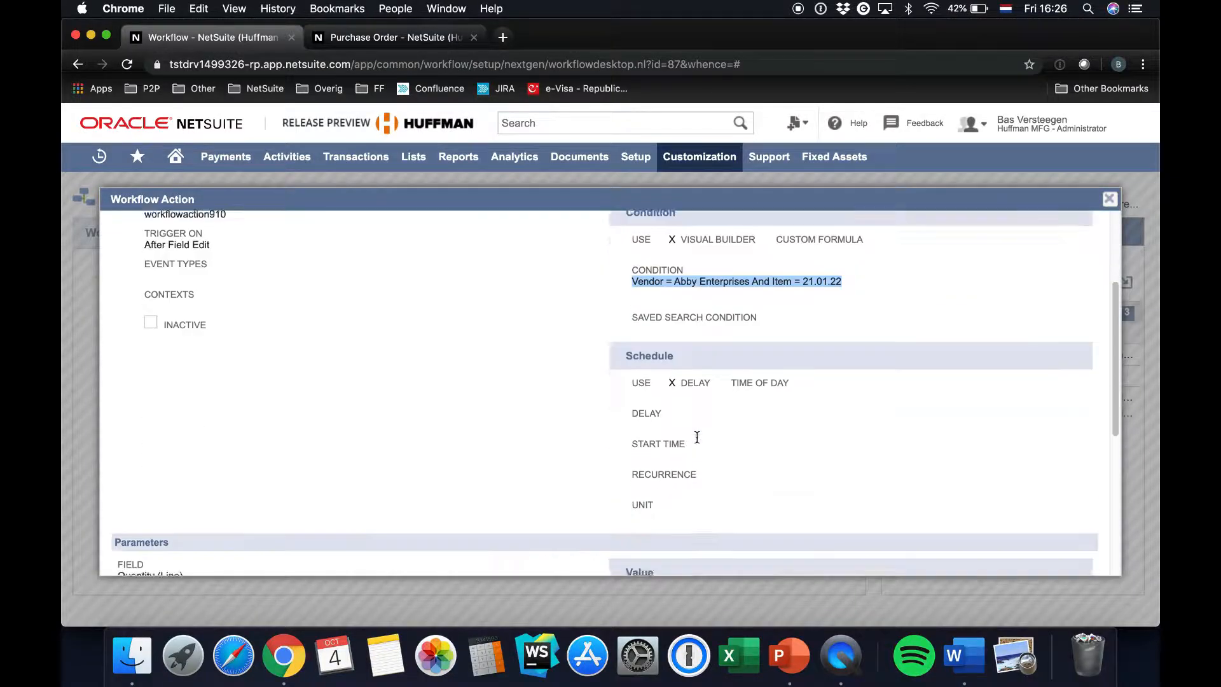
left_click_drag(184, 270, 121, 266)
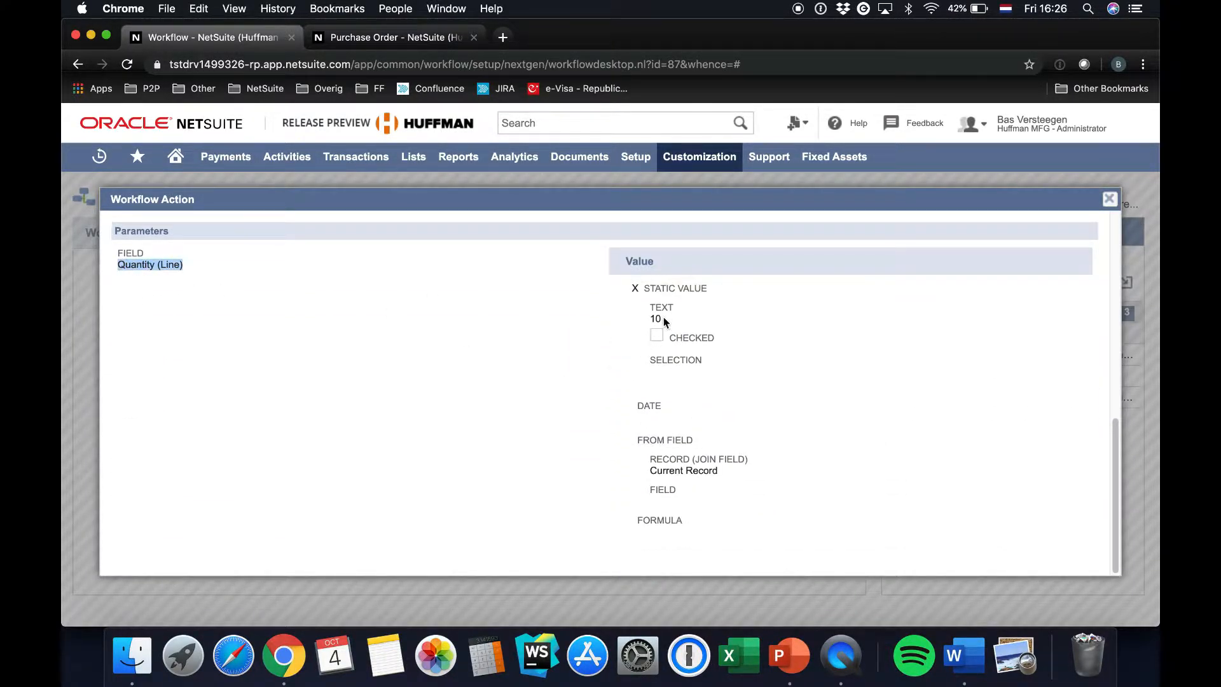
left_click_drag(665, 321, 649, 320)
left_click(939, 315)
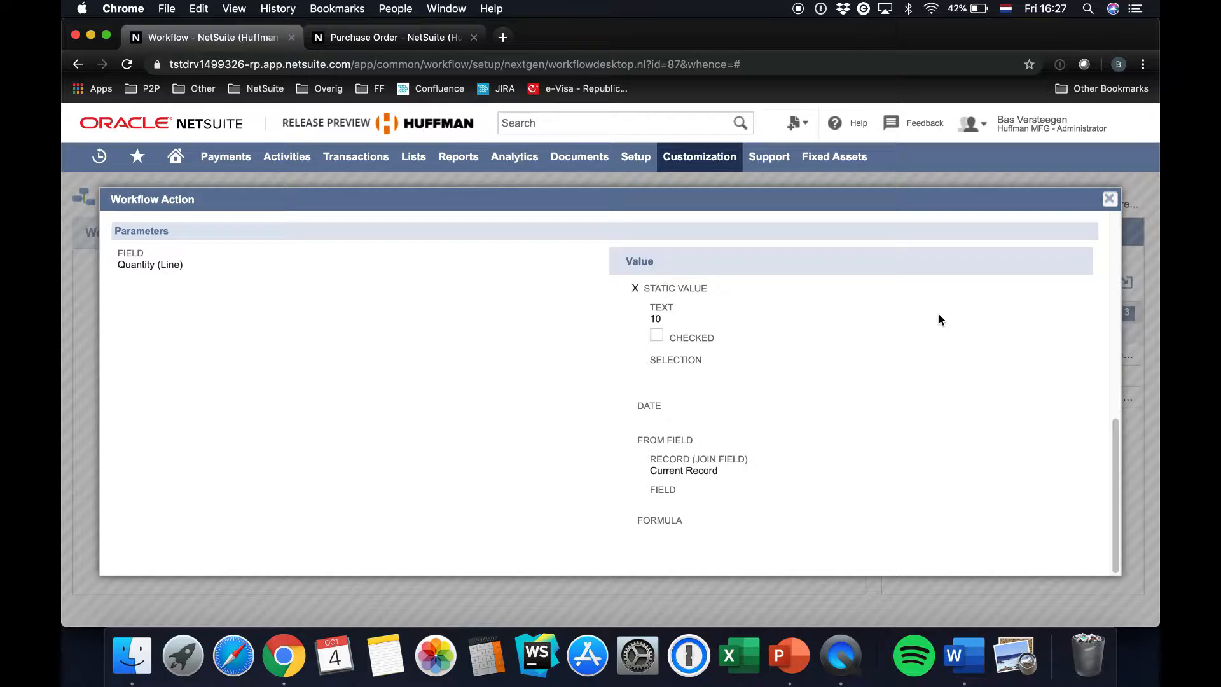
left_click(1111, 204)
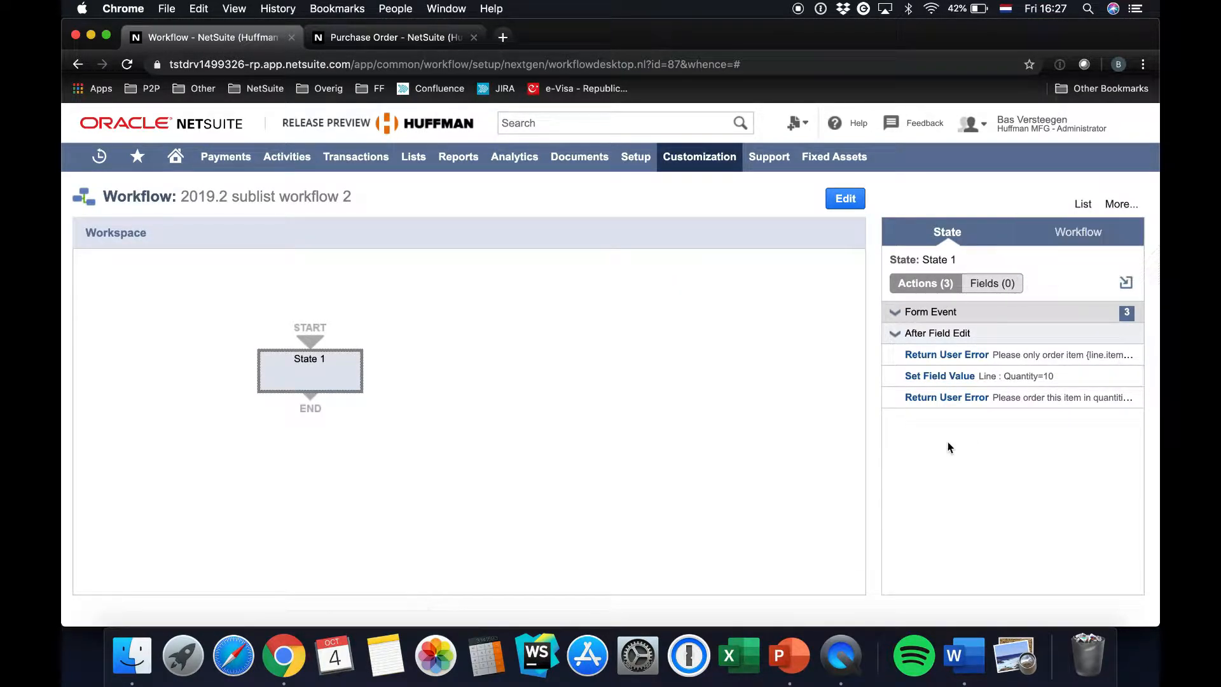
Open the details of State 1's Return User Error action about ordering the item in quantities of 10
mouse_move(1058, 382)
left_click_drag(1057, 382, 896, 379)
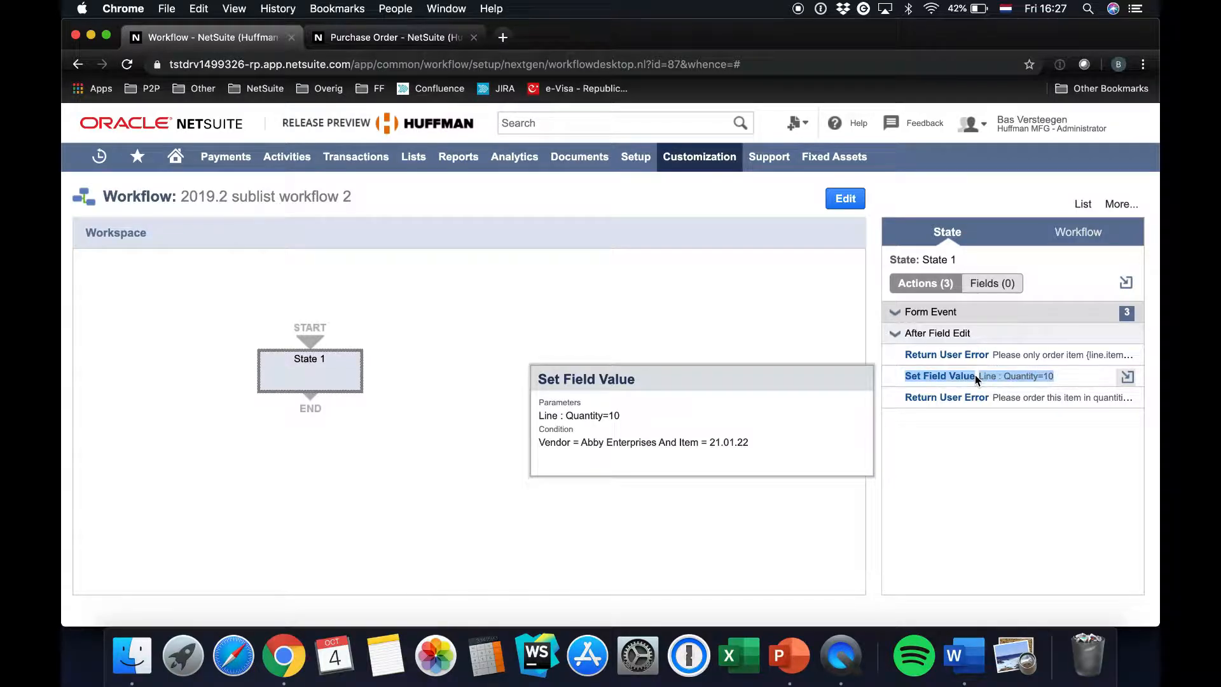
mouse_move(924, 401)
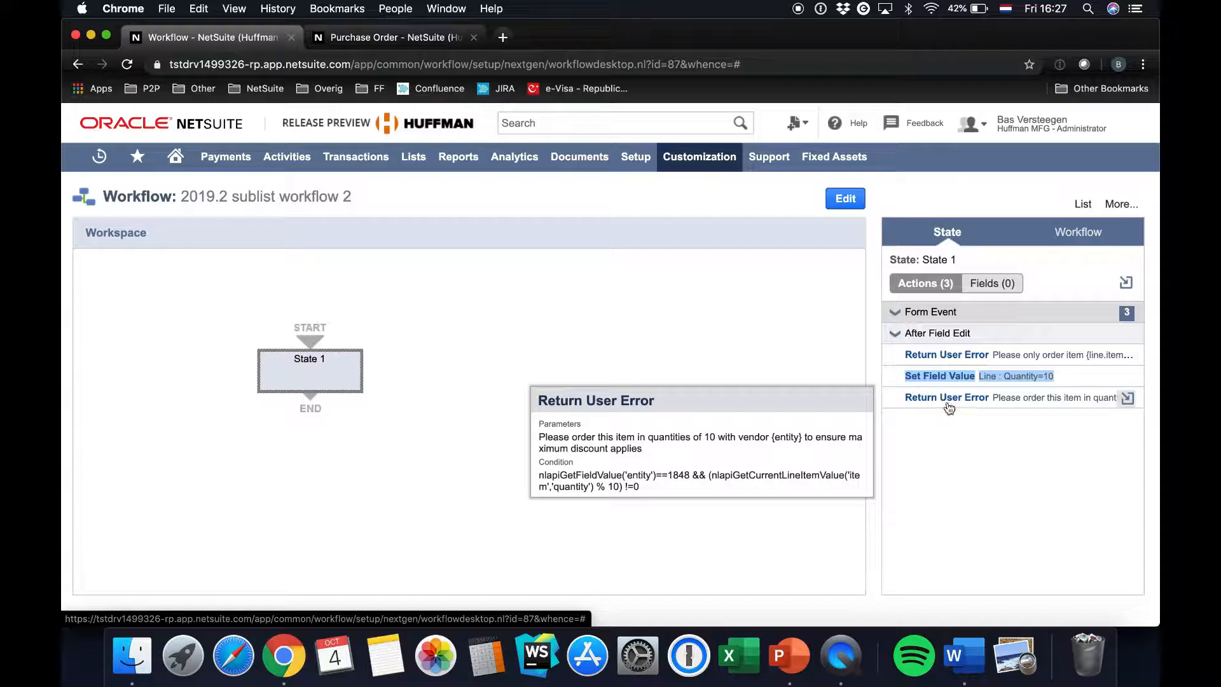
left_click(948, 401)
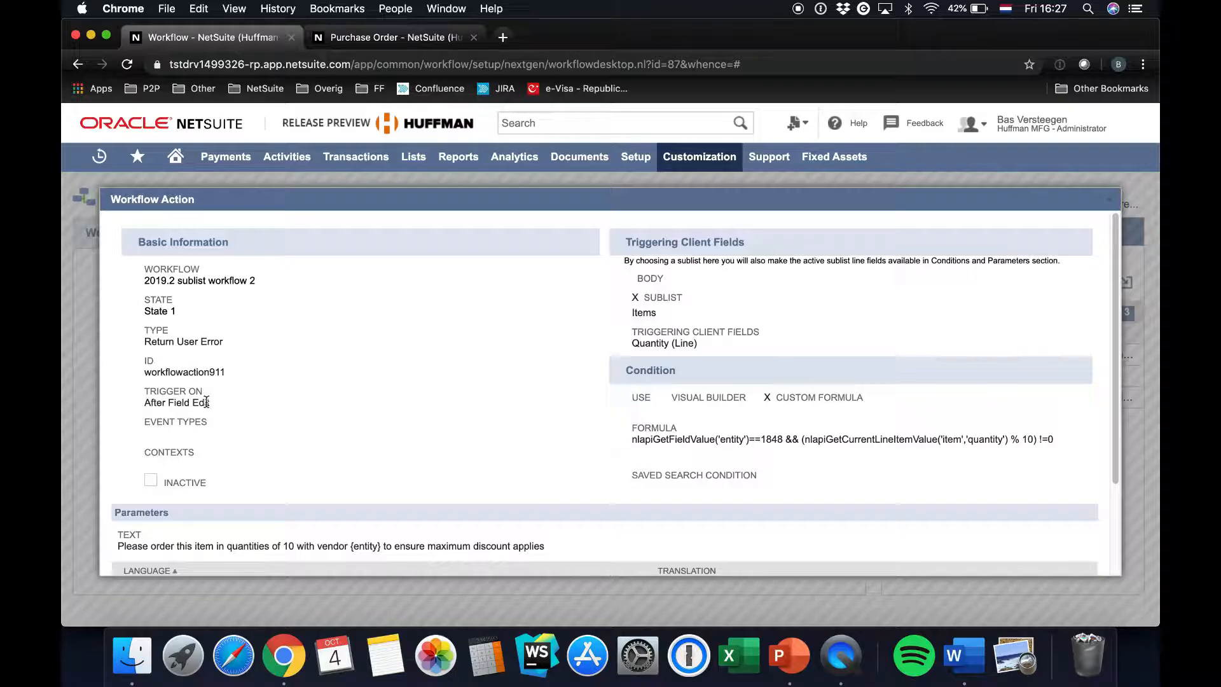
Review the quantity error action's trigger, triggering client field and custom condition formula
left_click_drag(212, 405, 152, 404)
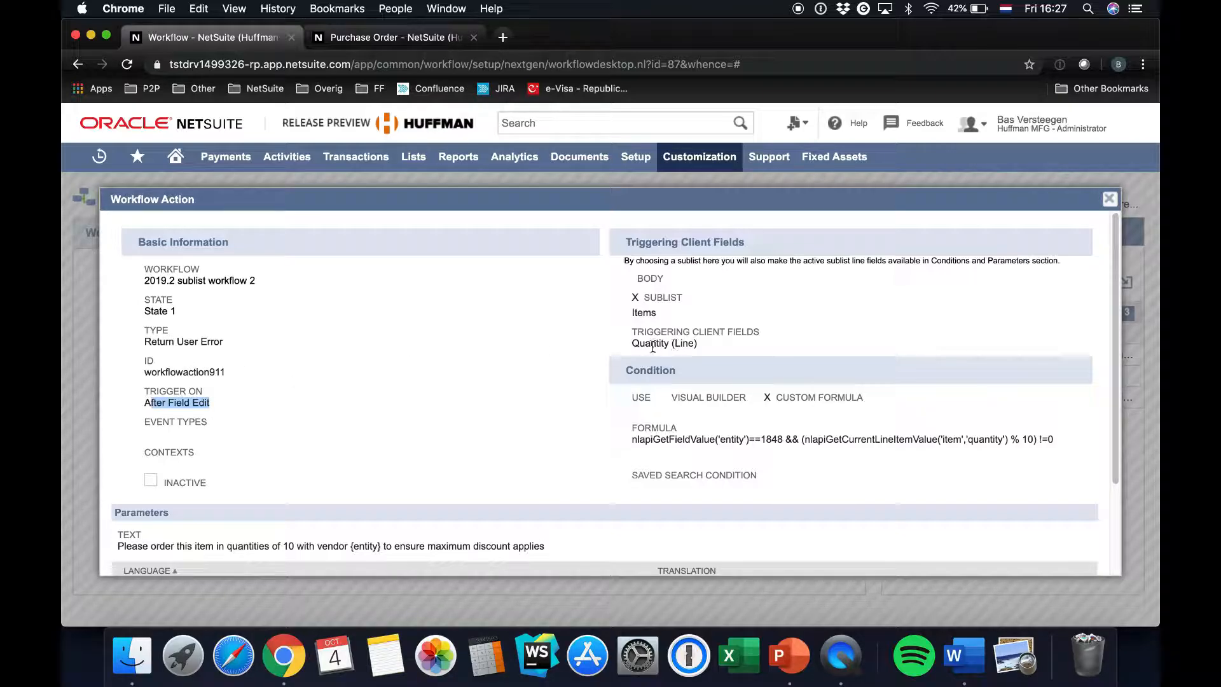
left_click_drag(705, 347, 632, 343)
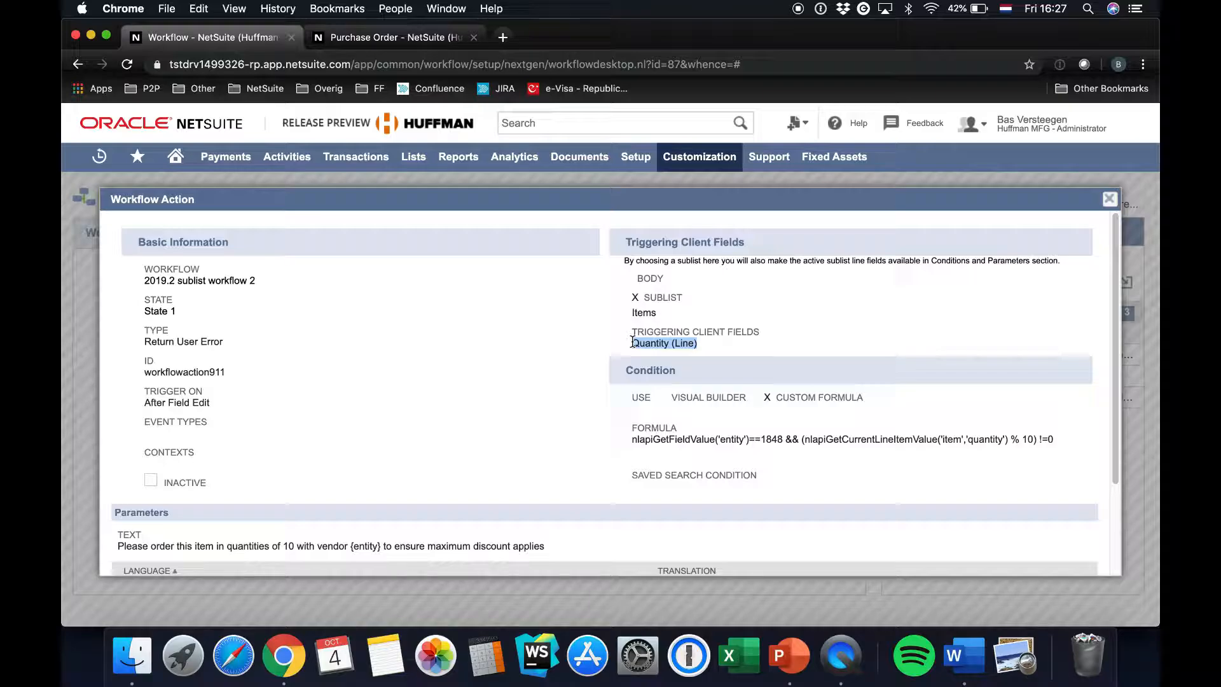
scroll(459, 438, "down", 1)
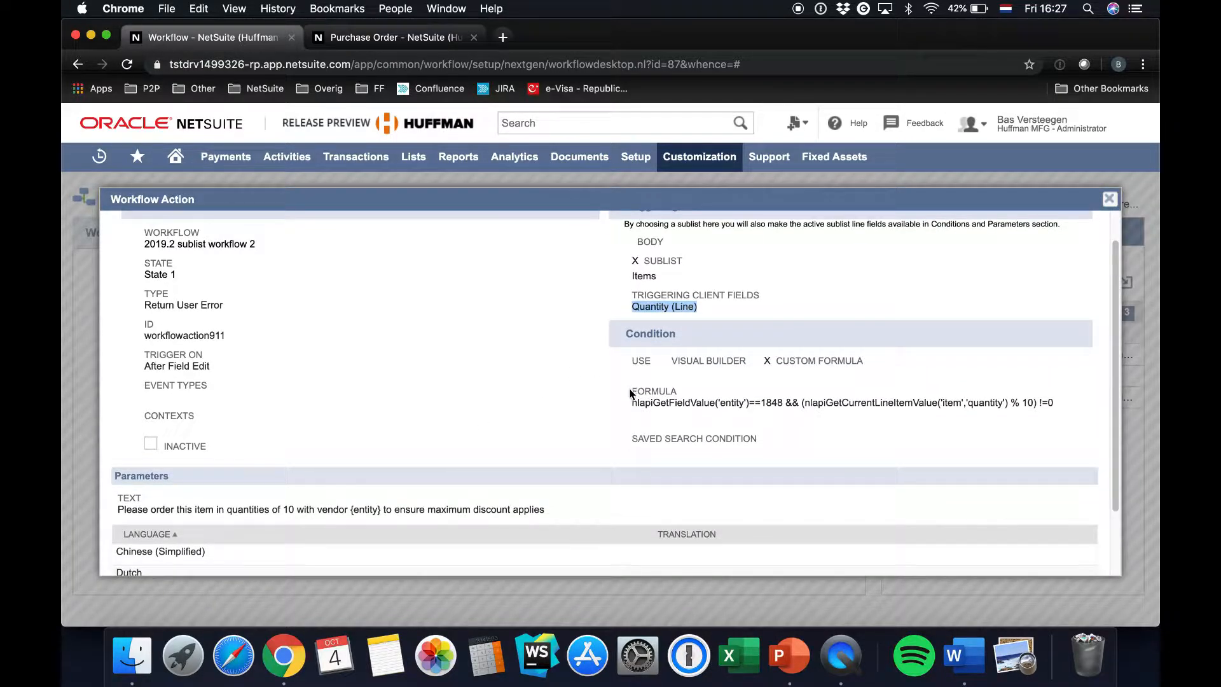
left_click_drag(632, 403, 1057, 410)
scroll(522, 401, "down", 2)
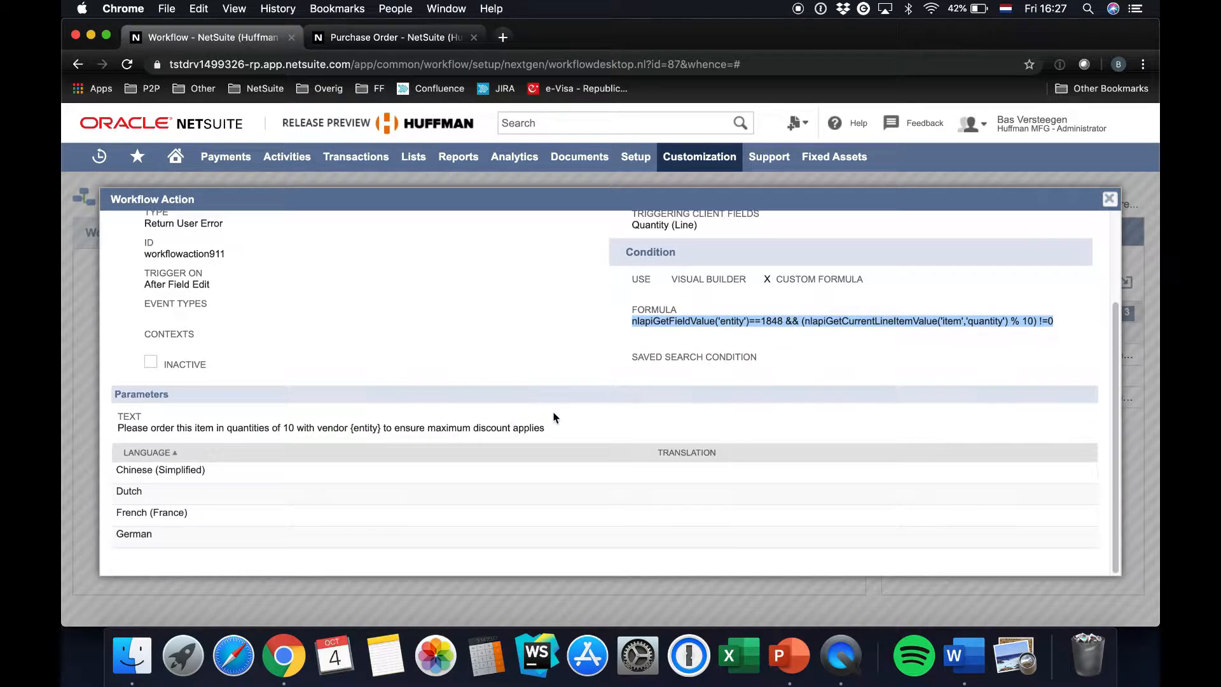
Examine the quantity error action's message text with its {entity} placeholder, and close the action details
triple_click(551, 432)
left_click_drag(118, 426, 121, 416)
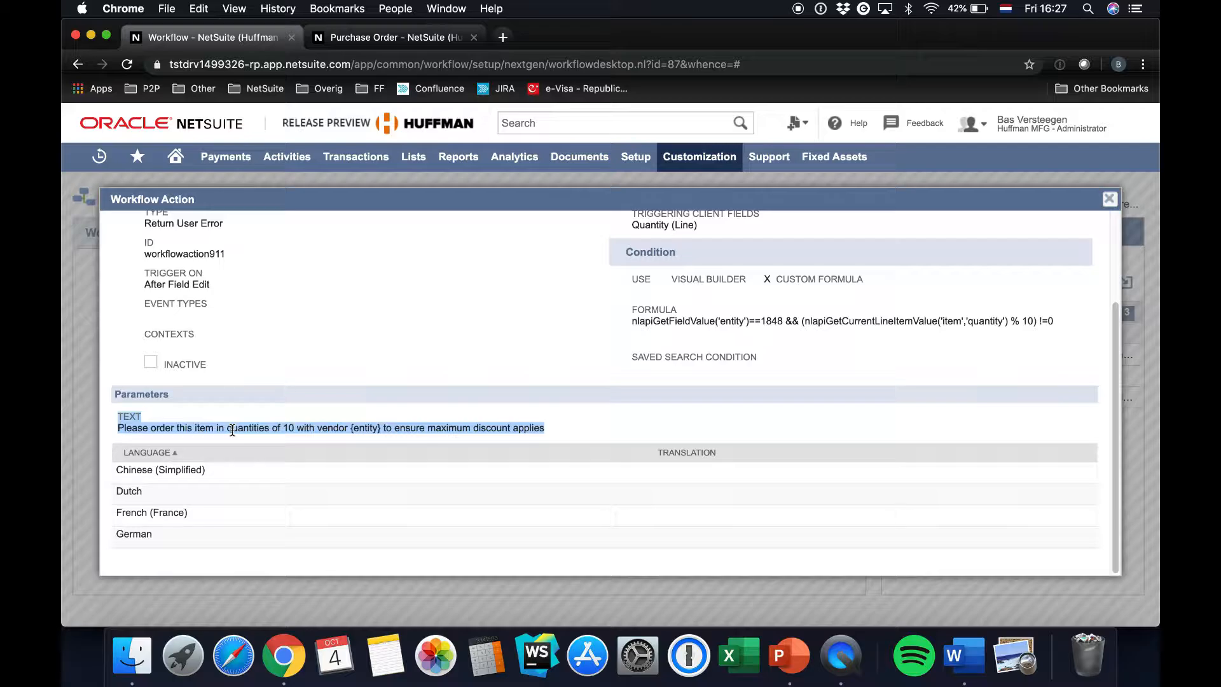
left_click(365, 431)
left_click_drag(351, 430, 377, 431)
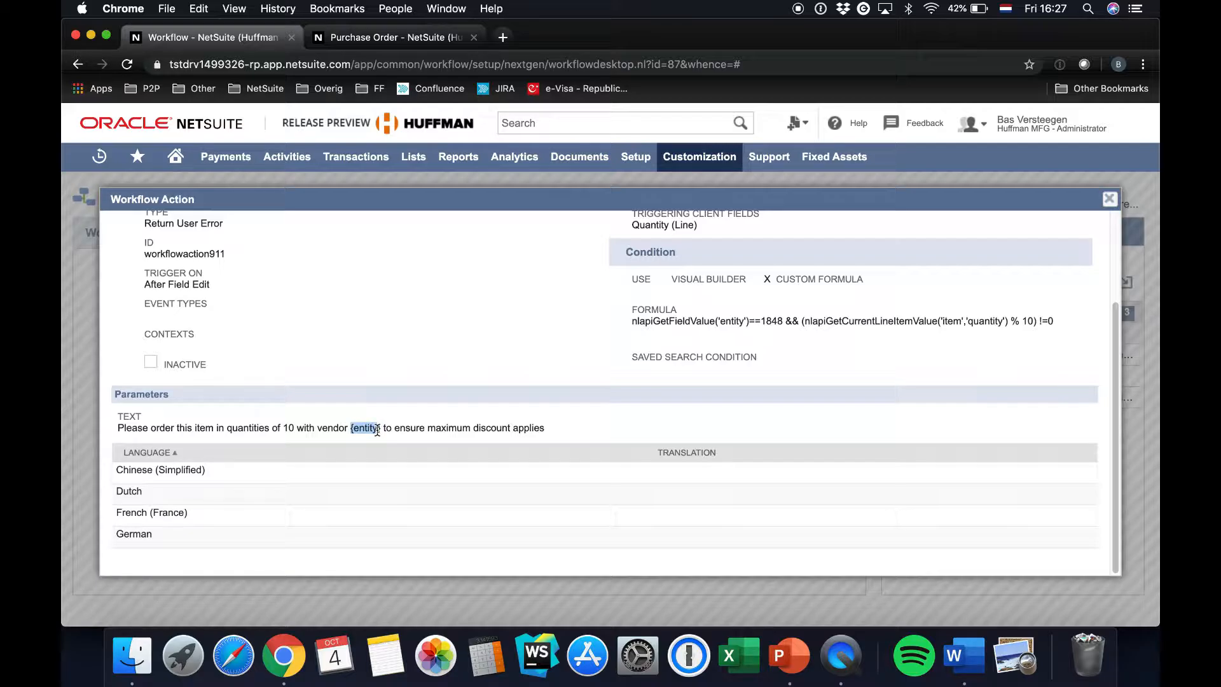
left_click(280, 430)
double_click(292, 429)
left_click(1109, 199)
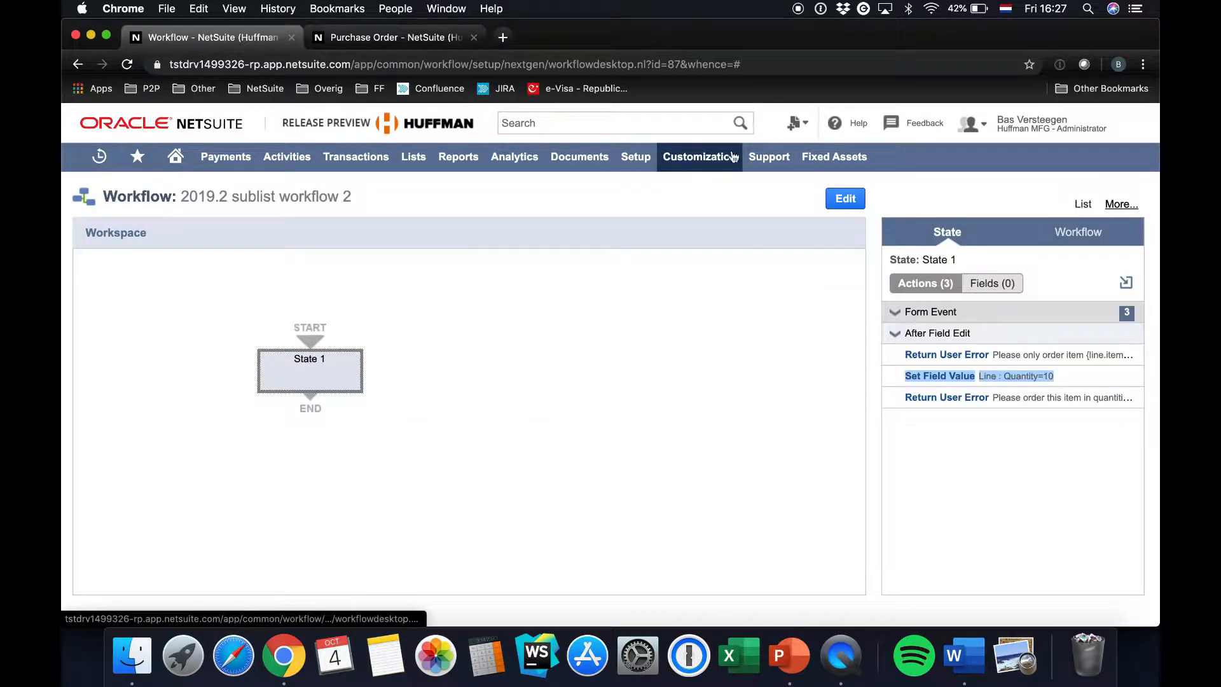
Return to the purchase order, try to add the item line with quantity 17, and dismiss the alert
left_click(367, 39)
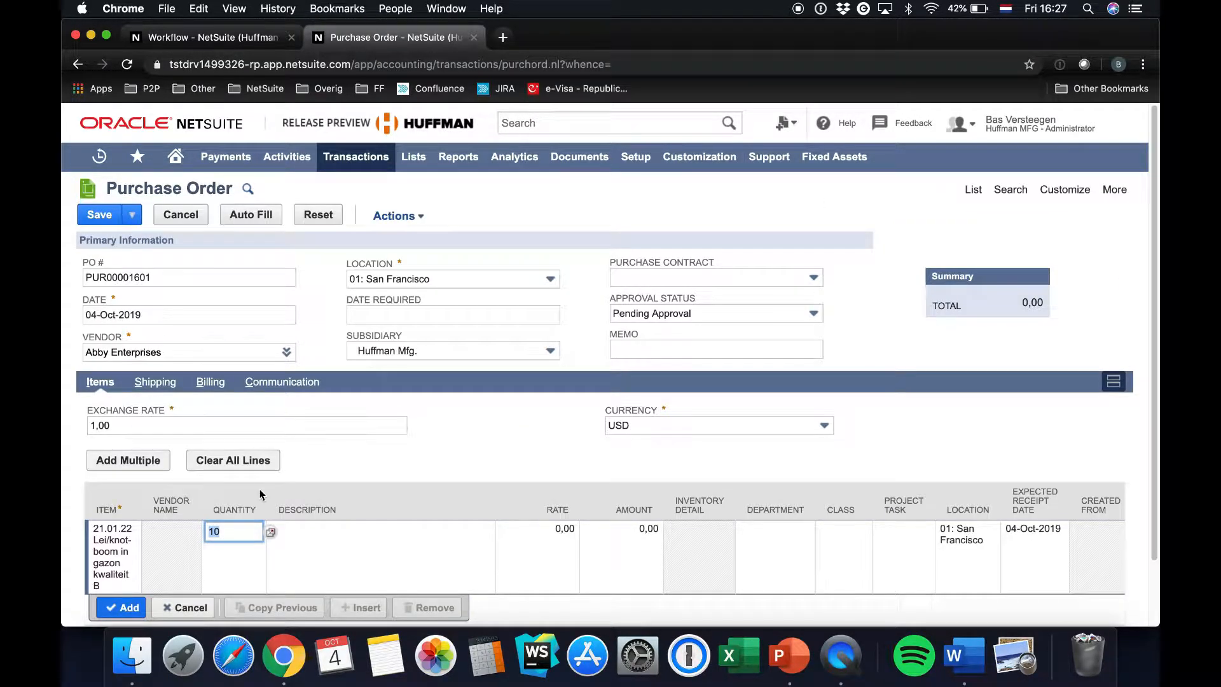
left_click(238, 530)
type("17")
left_click(119, 605)
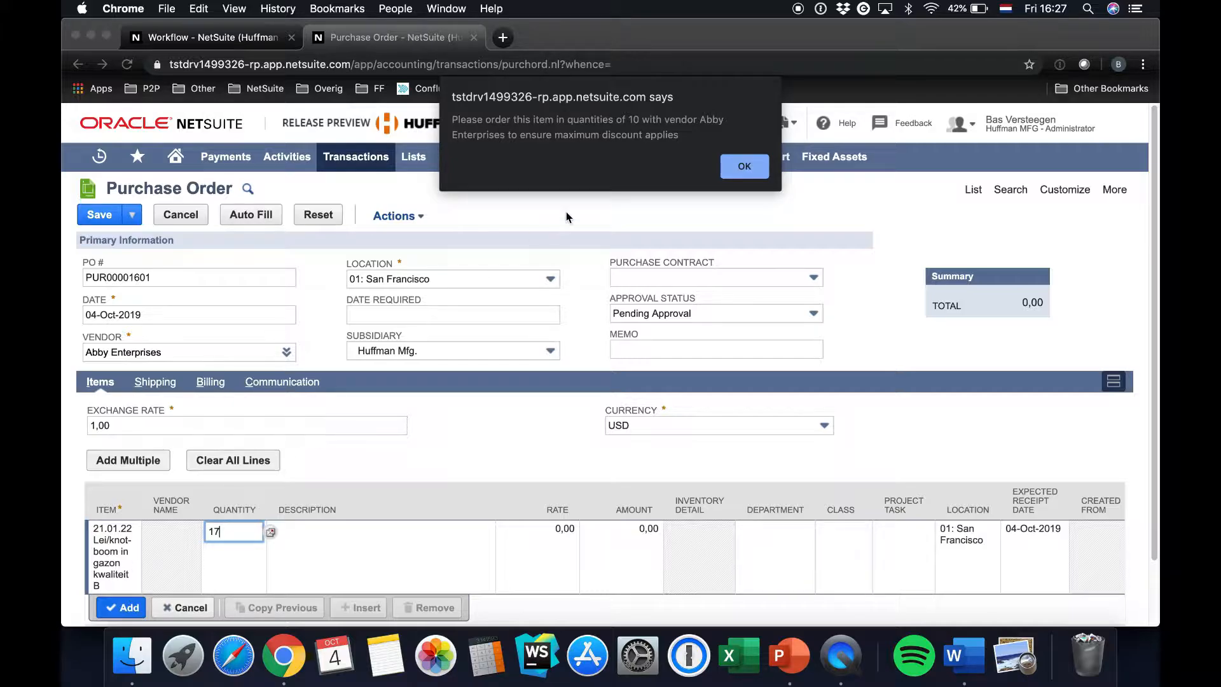
left_click_drag(453, 119, 681, 135)
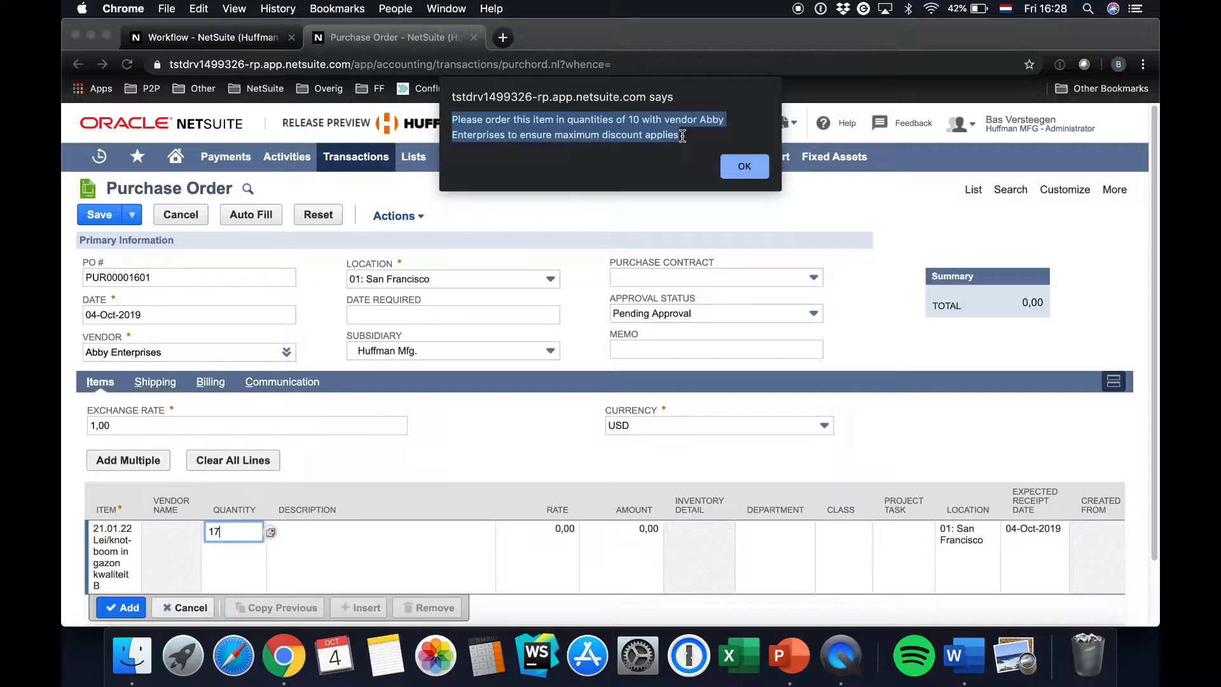
left_click(744, 166)
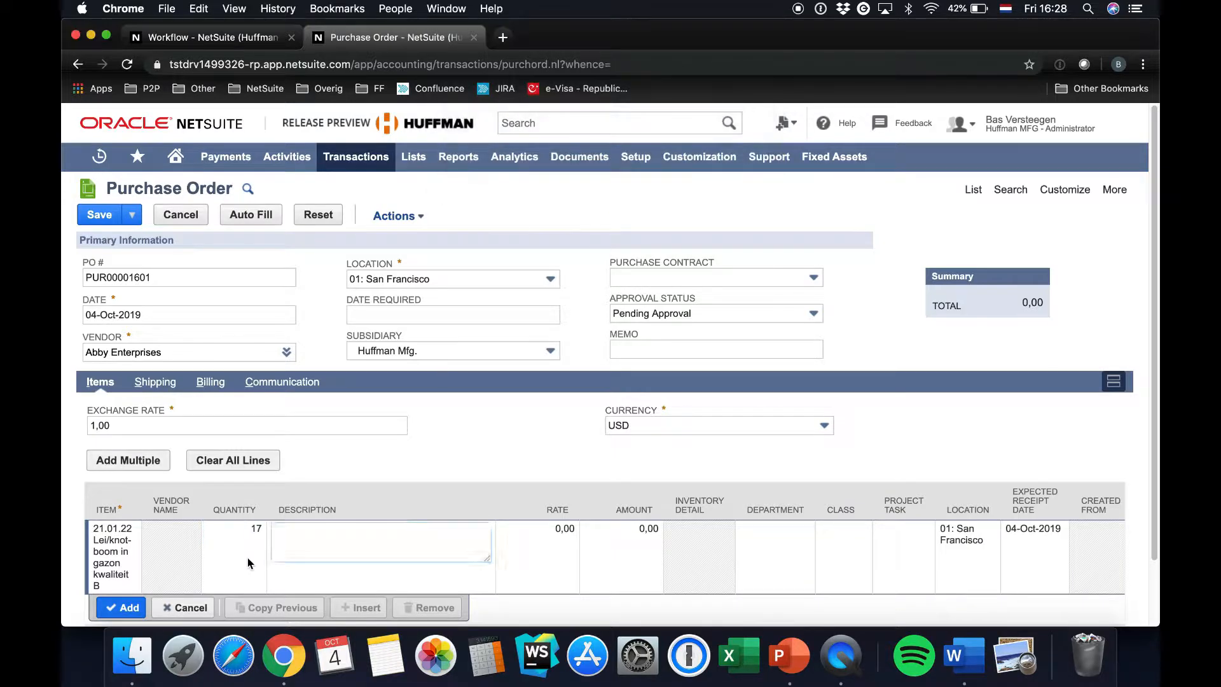
Test the line's quantity validation with the values 20 and 30
type("20")
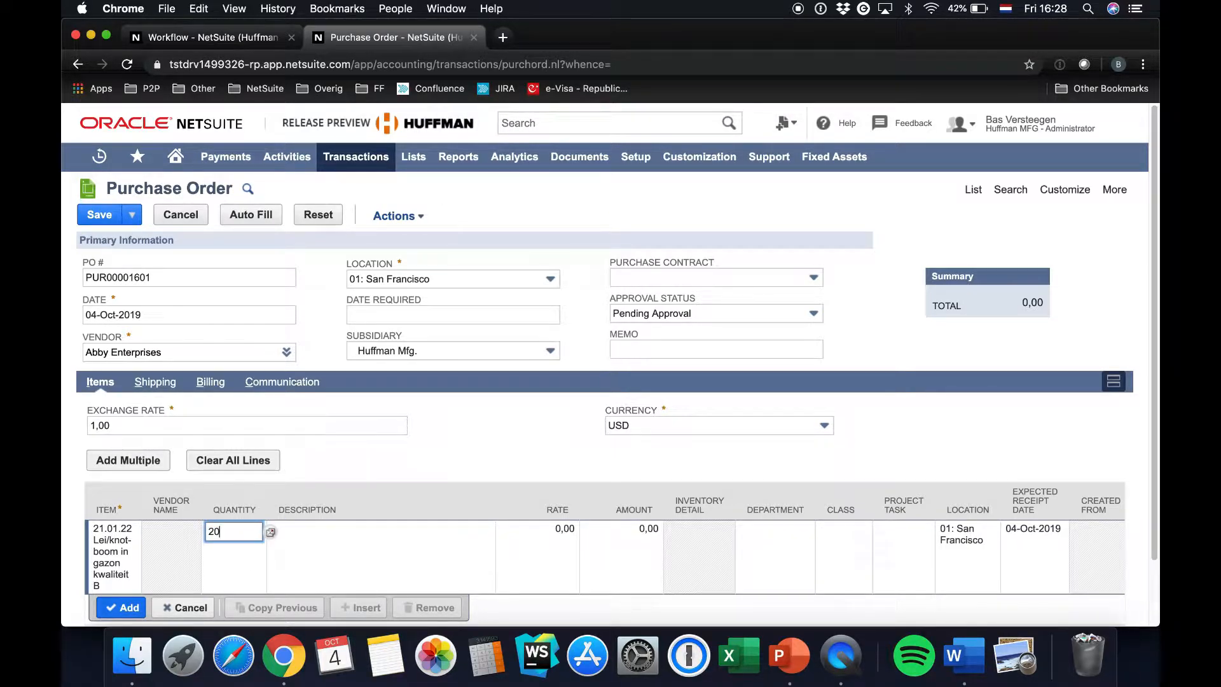
key("Tab")
left_click(241, 538)
type("30")
key("Tab")
Set the item line's quantity to 37, dismiss the alert and add the line to the purchase order
left_click(252, 551)
type("37")
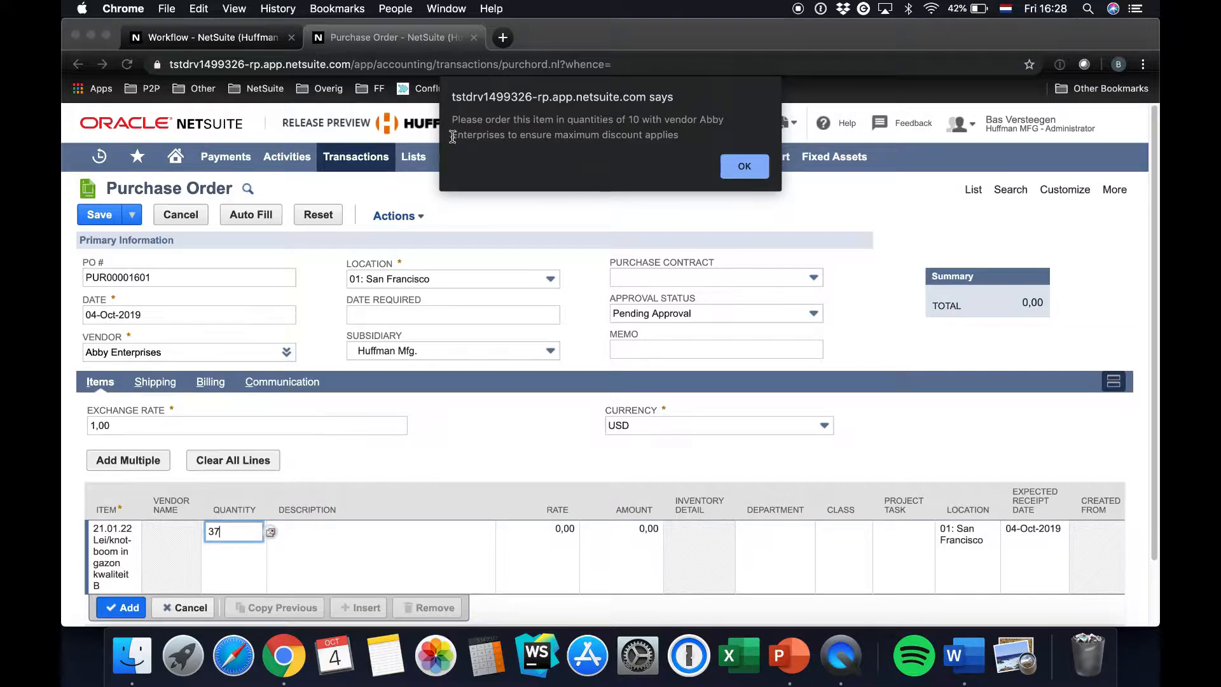
left_click(744, 166)
scroll(582, 452, "down", 2)
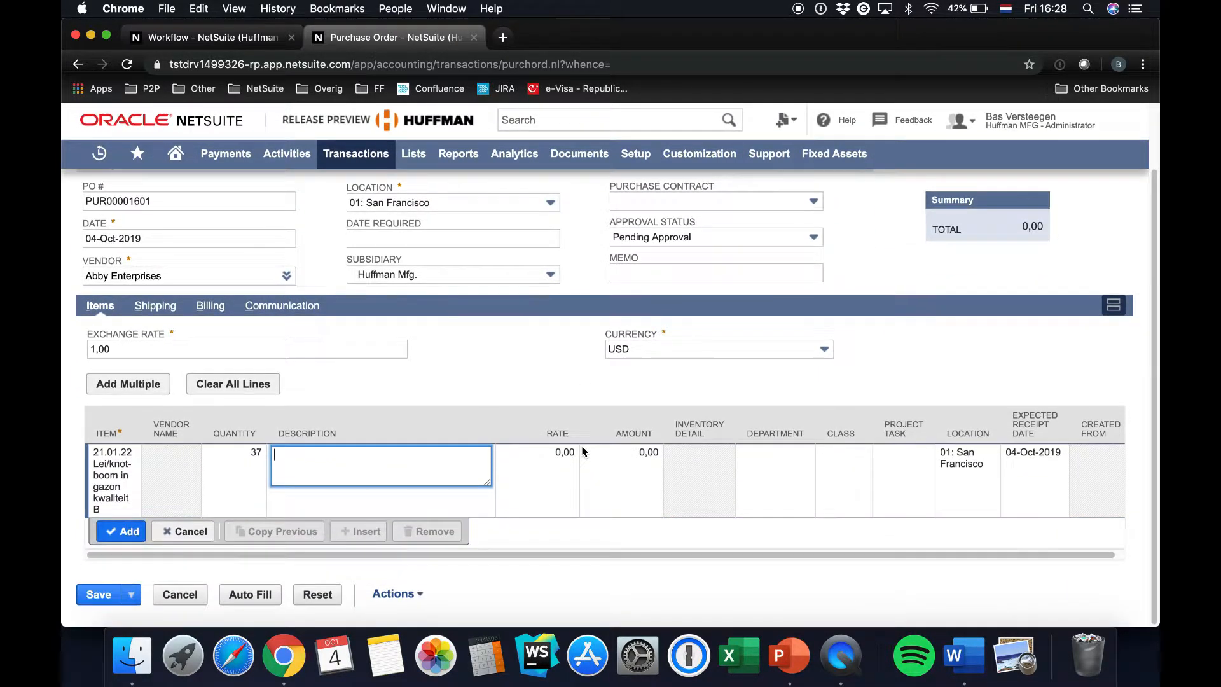
left_click(124, 535)
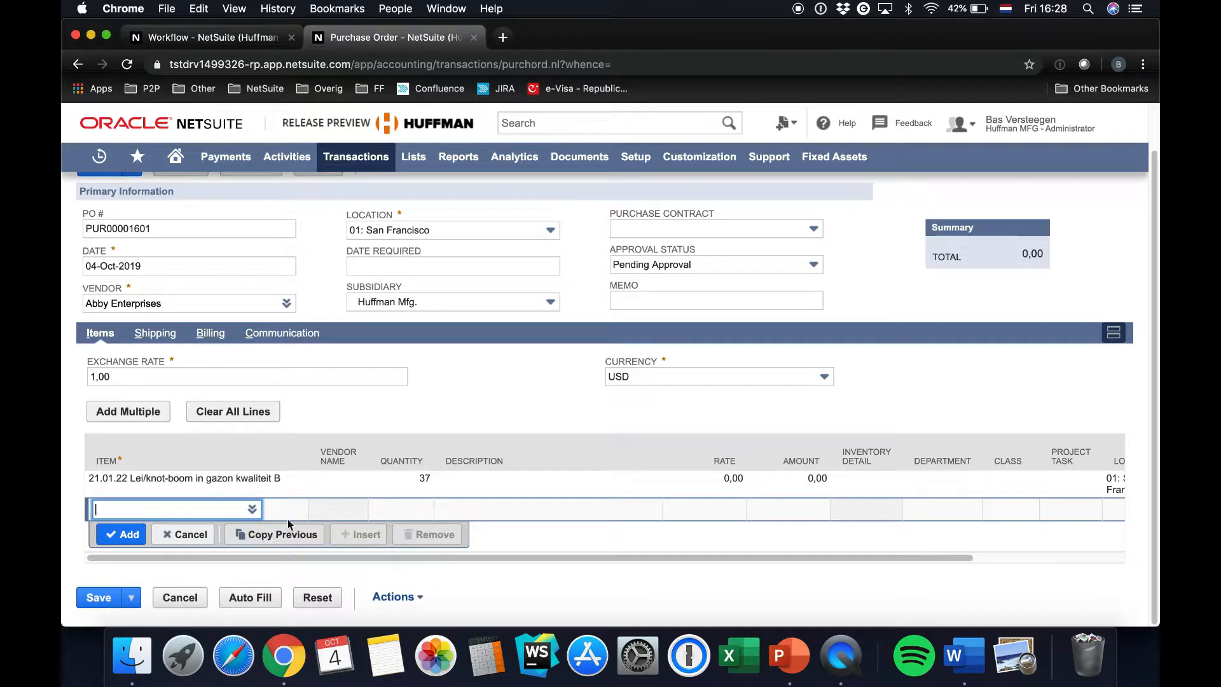
Switch to PowerPoint, start the slide show at "Return user error on item sublist" and advance to the "Thank you for your attention" slide
left_click(792, 659)
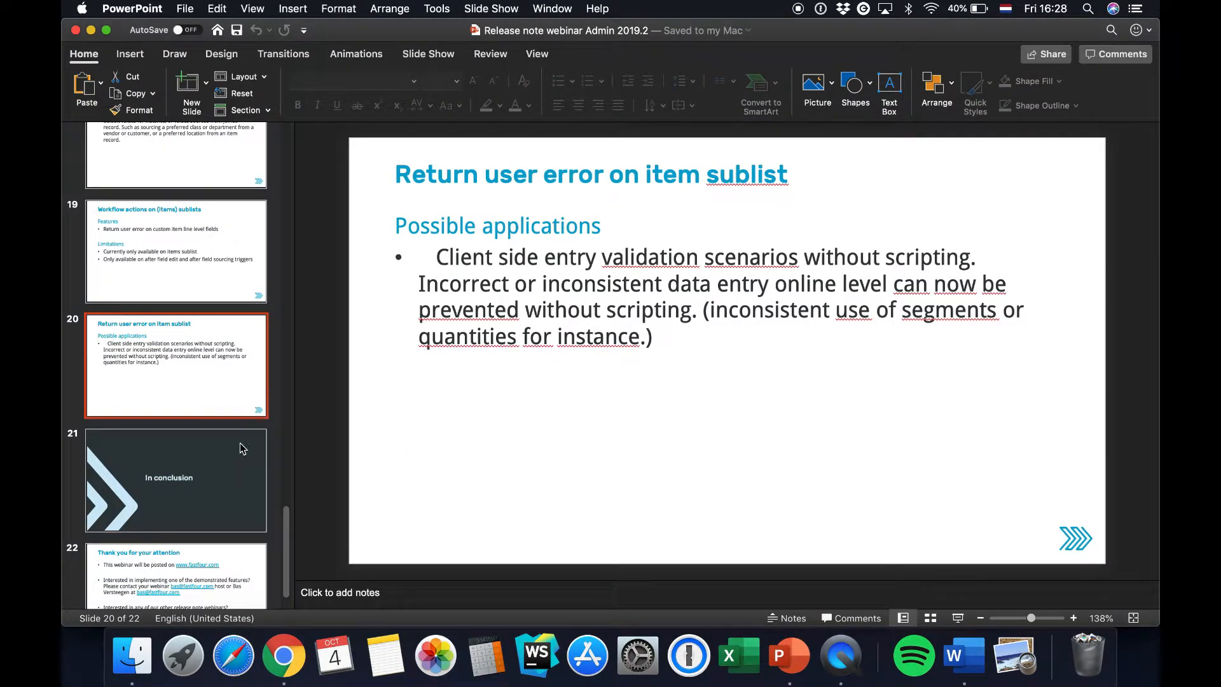
left_click(959, 620)
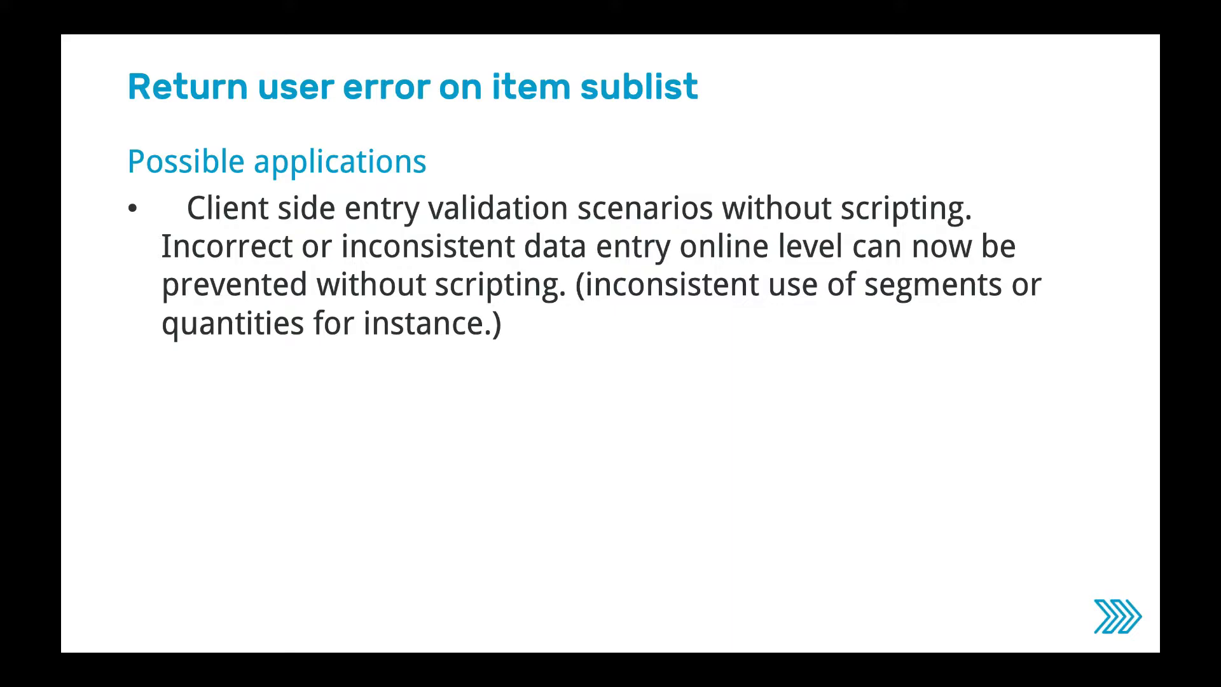
key("Right")
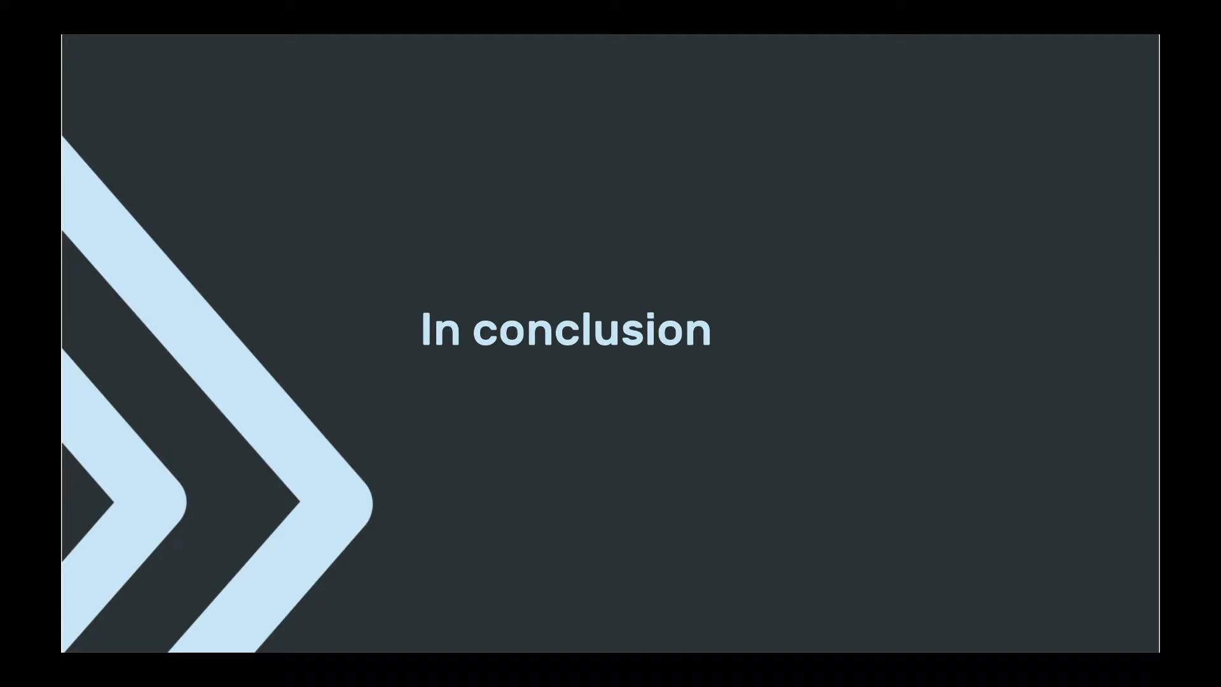
key("Right")
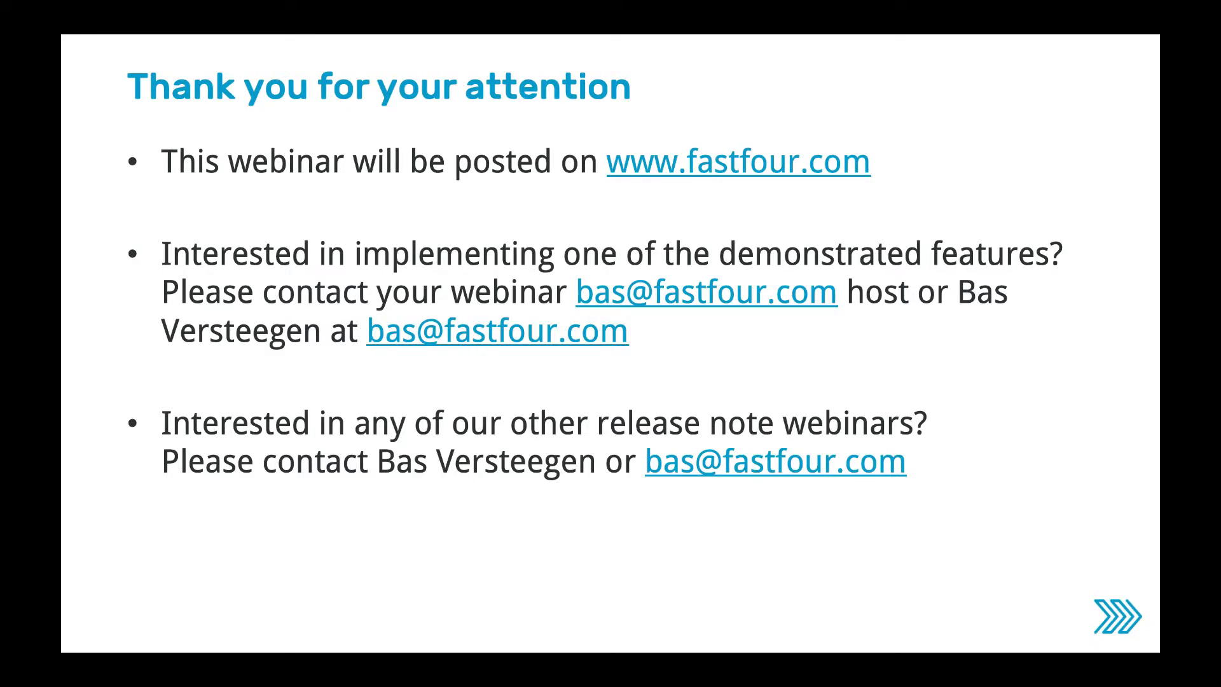